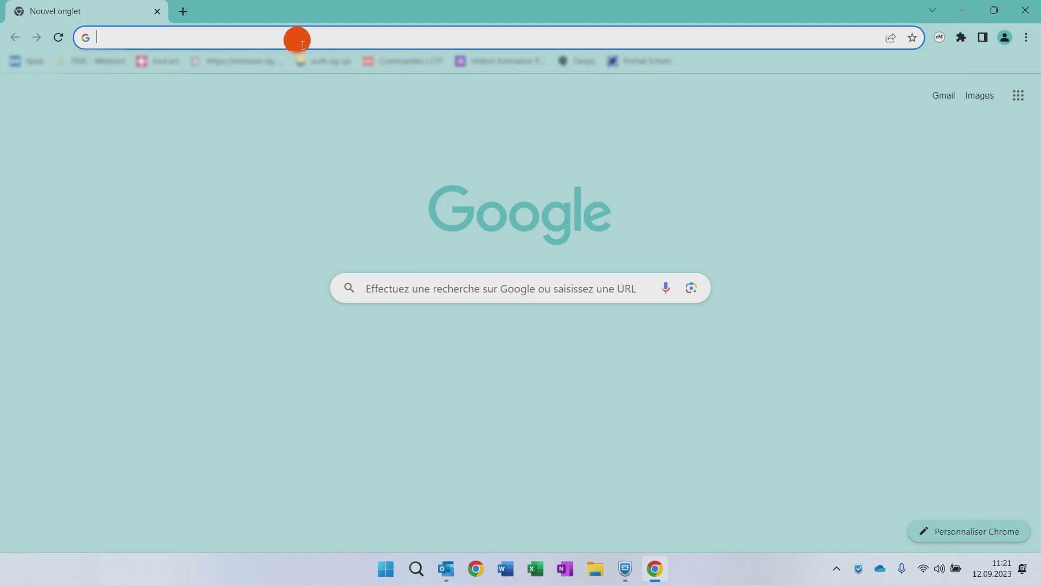
- Open the PEIK webtool at eb.portal-peik.ch in the browser
left_click(295, 40)
type("eb.portal-peik.ch")
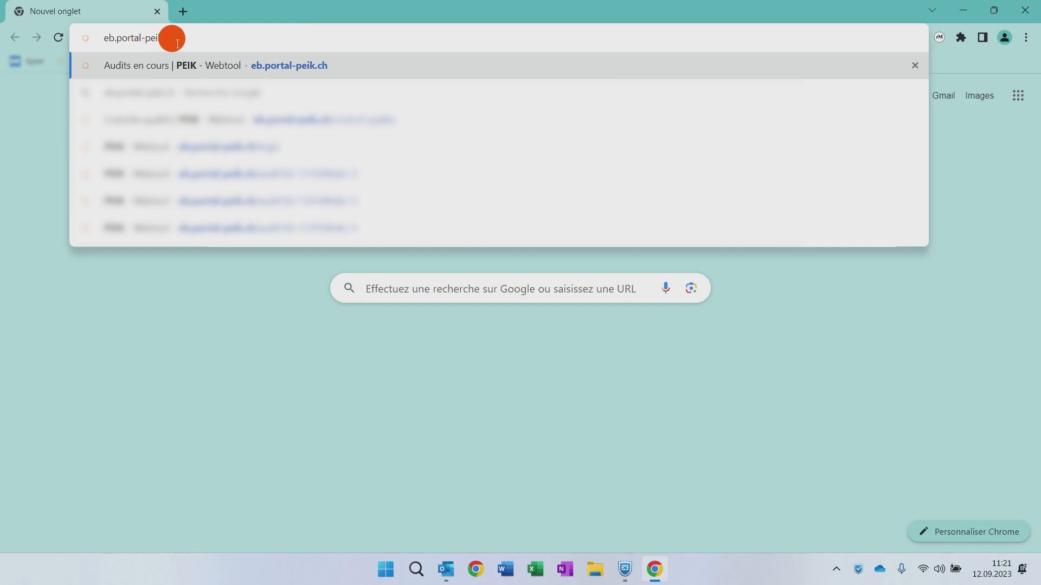
key("Return")
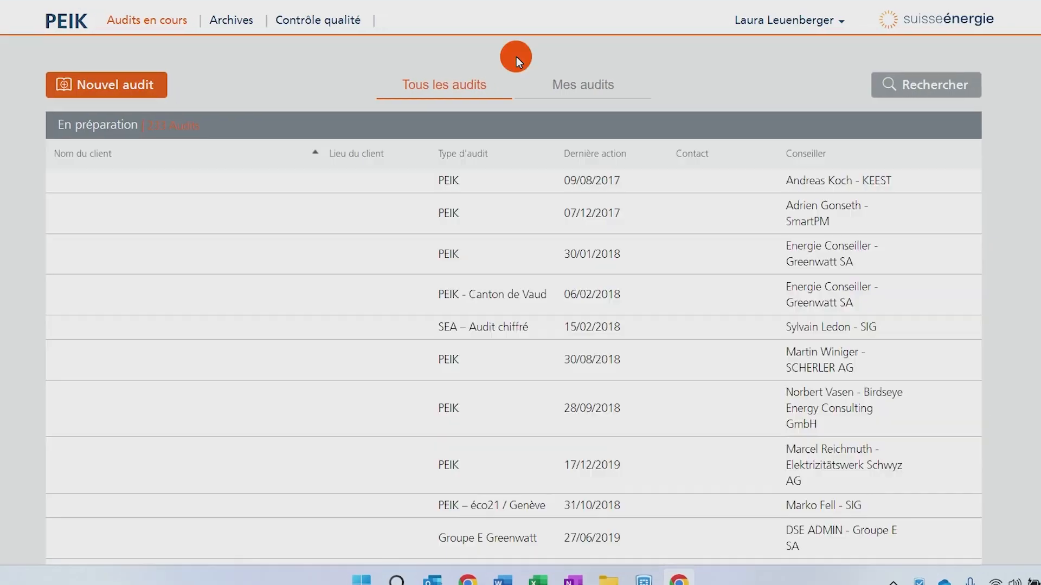
- Switch to my own audits and review the audit status lists
left_click(569, 88)
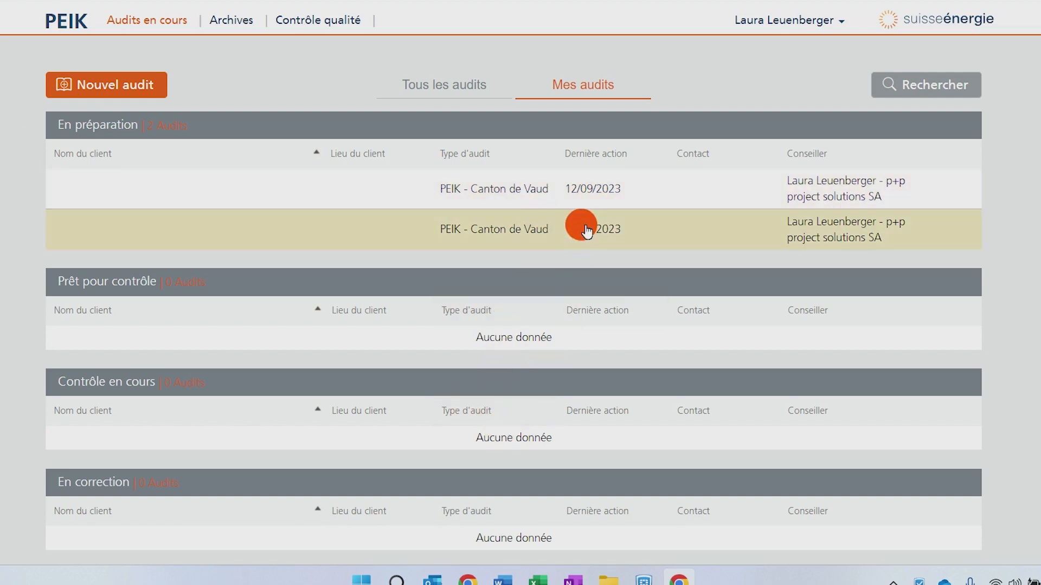
scroll(539, 376, "down", 2)
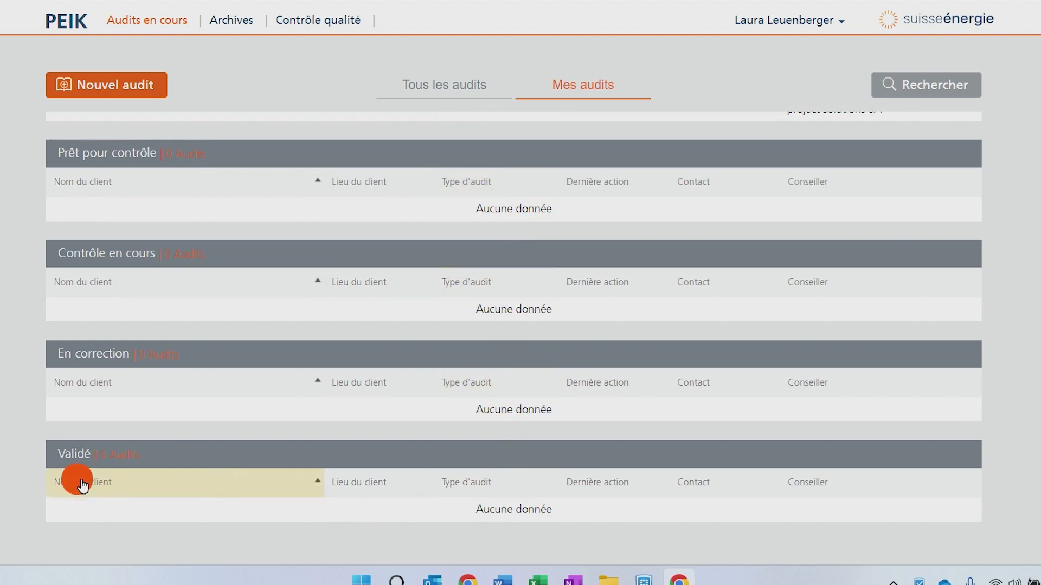
scroll(388, 505, "up", 2)
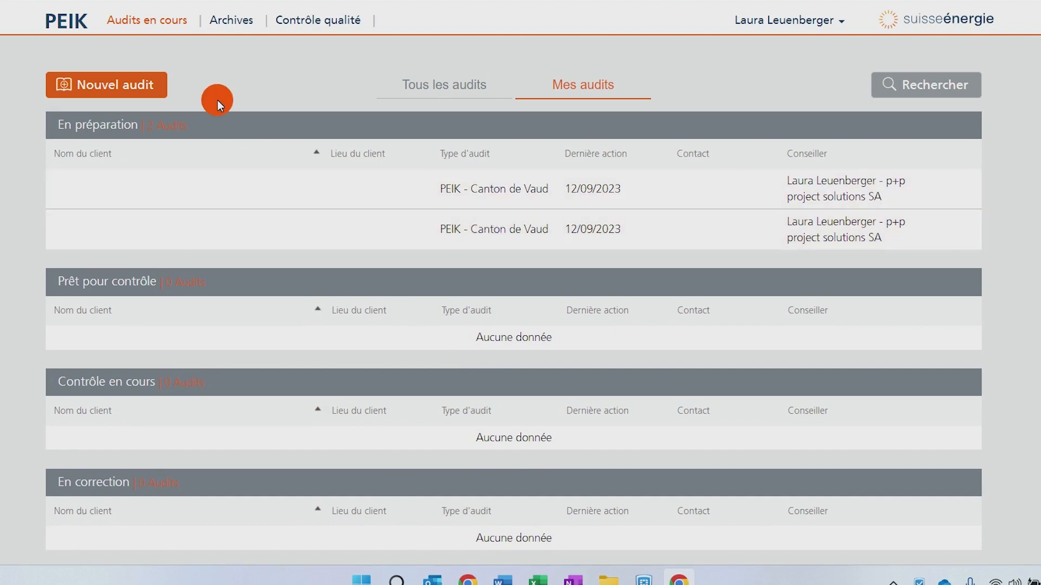
- Create a new audit in Français with the audit type PEIK - Canton de Vaud
left_click(111, 92)
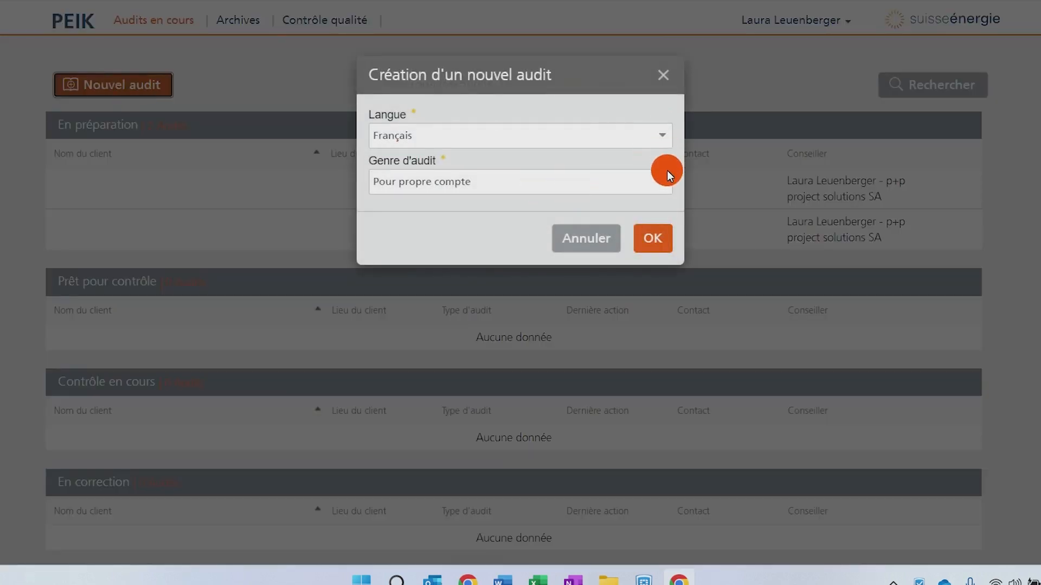
left_click(671, 183)
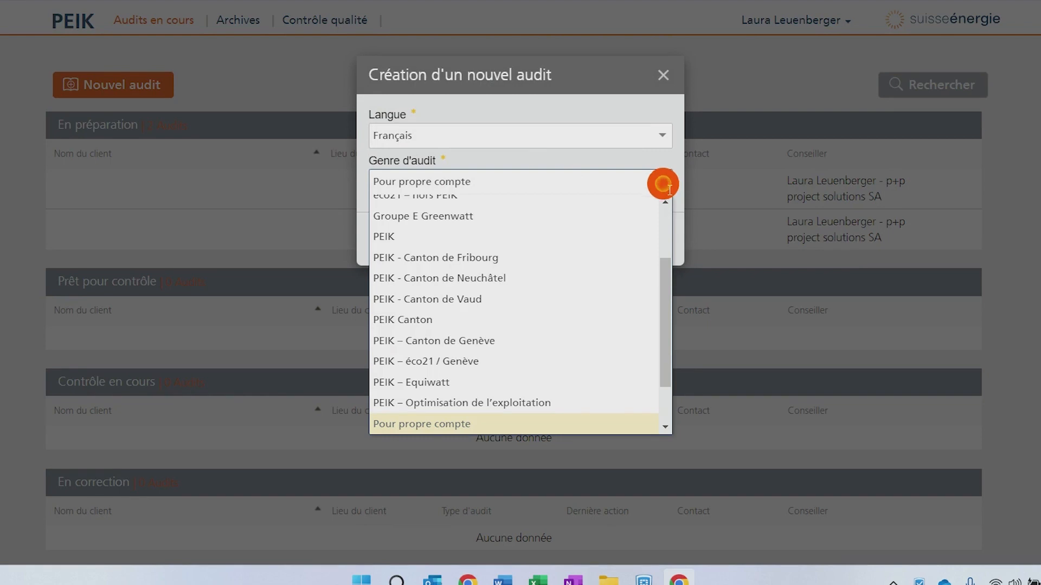
scroll(581, 332, "up", 1)
scroll(582, 332, "down", 3)
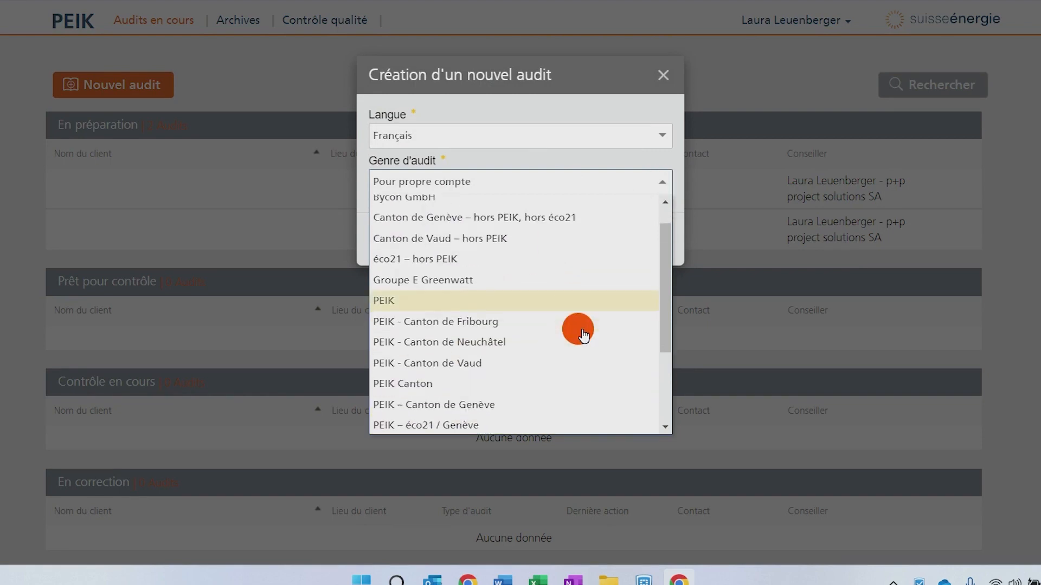
scroll(583, 336, "up", 1)
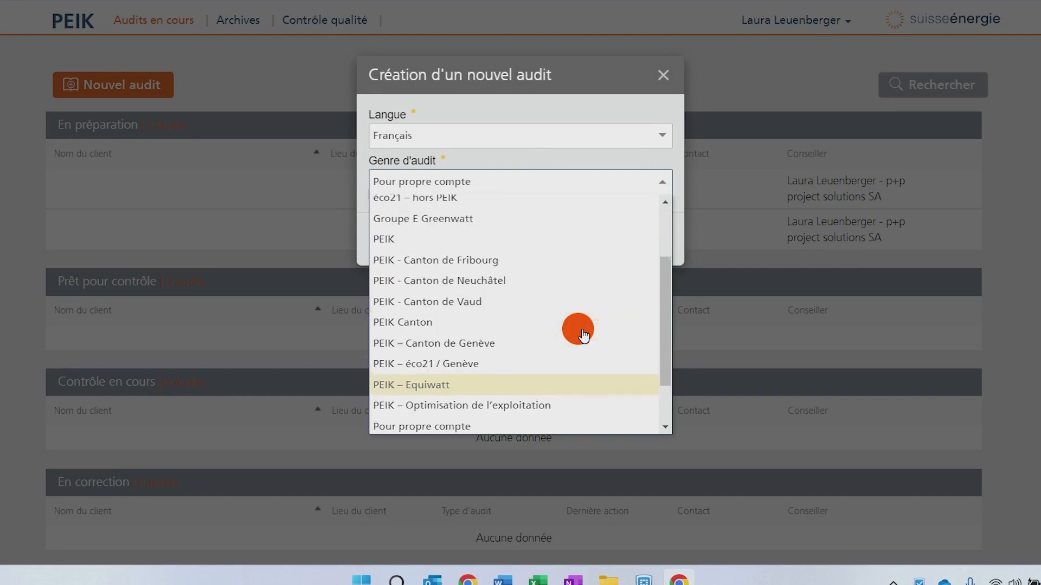
scroll(583, 335, "up", 1)
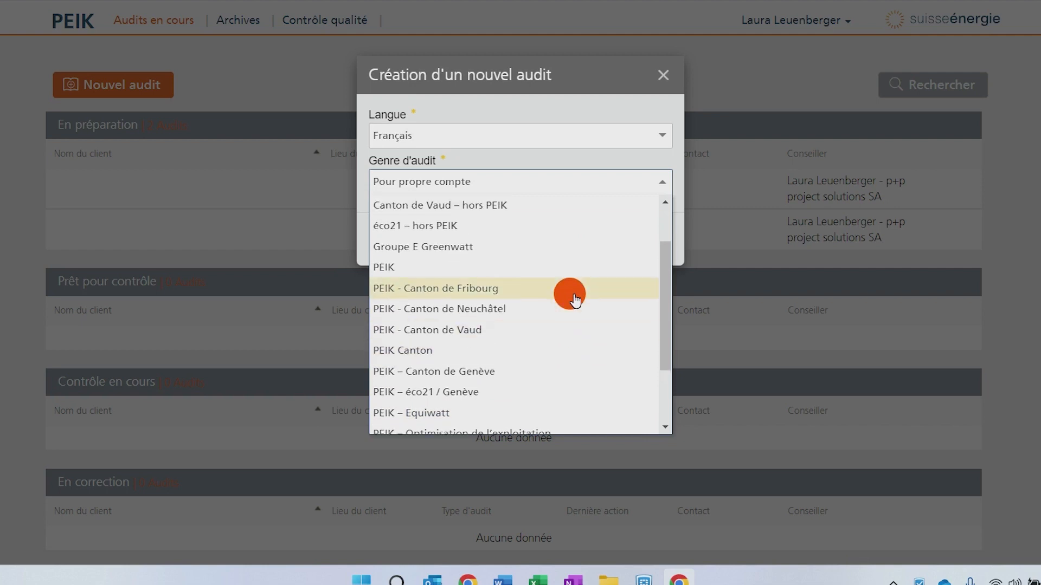
scroll(574, 298, "down", 1)
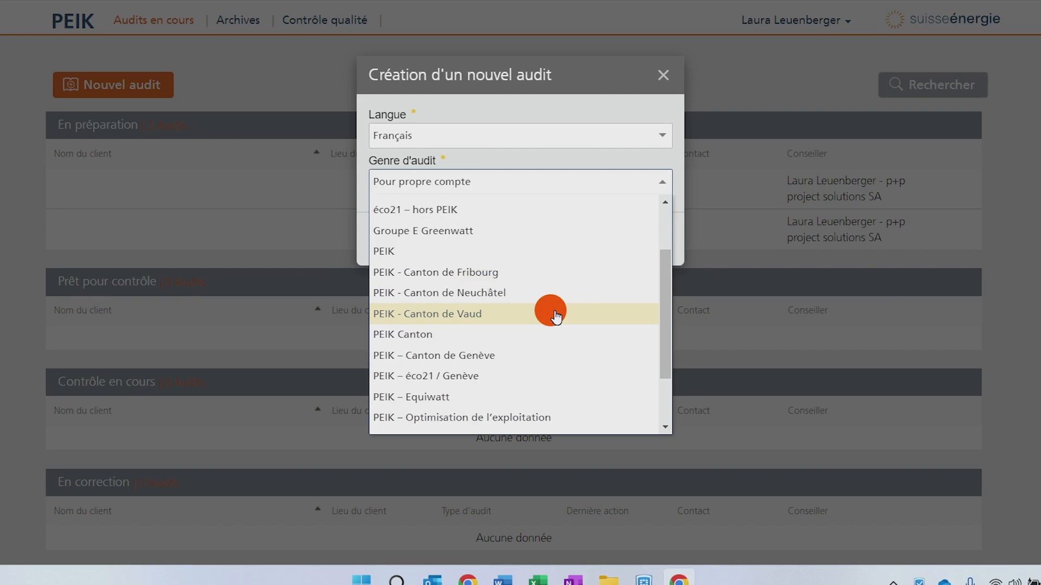
scroll(557, 318, "down", 1)
scroll(557, 317, "down", 3)
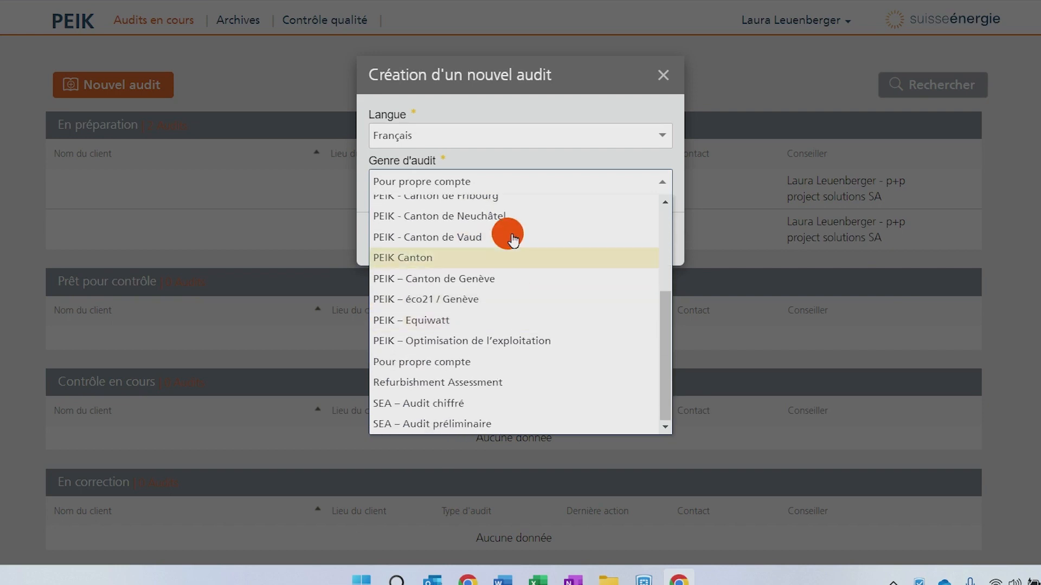
left_click(476, 236)
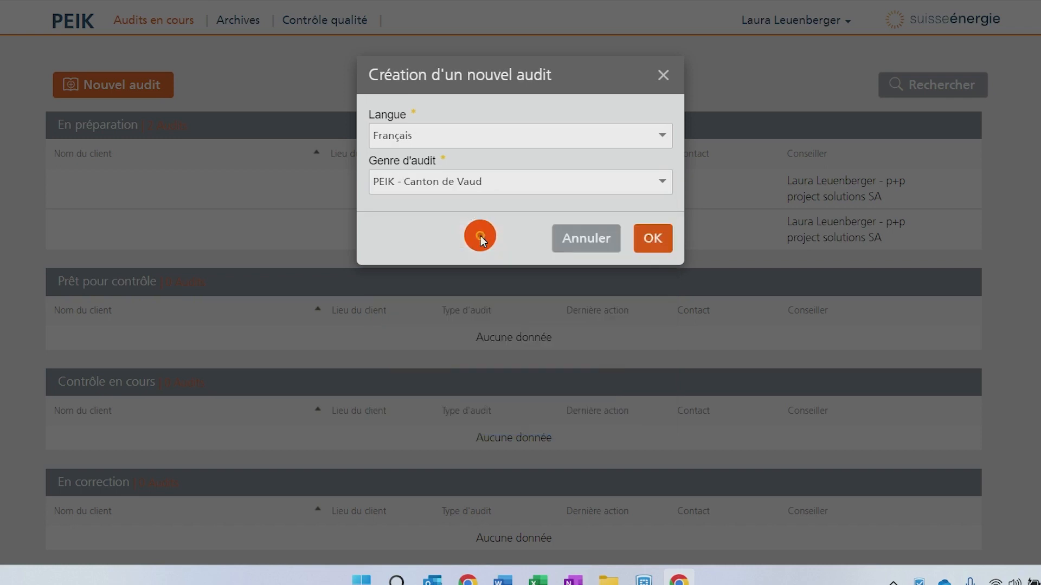
left_click(651, 247)
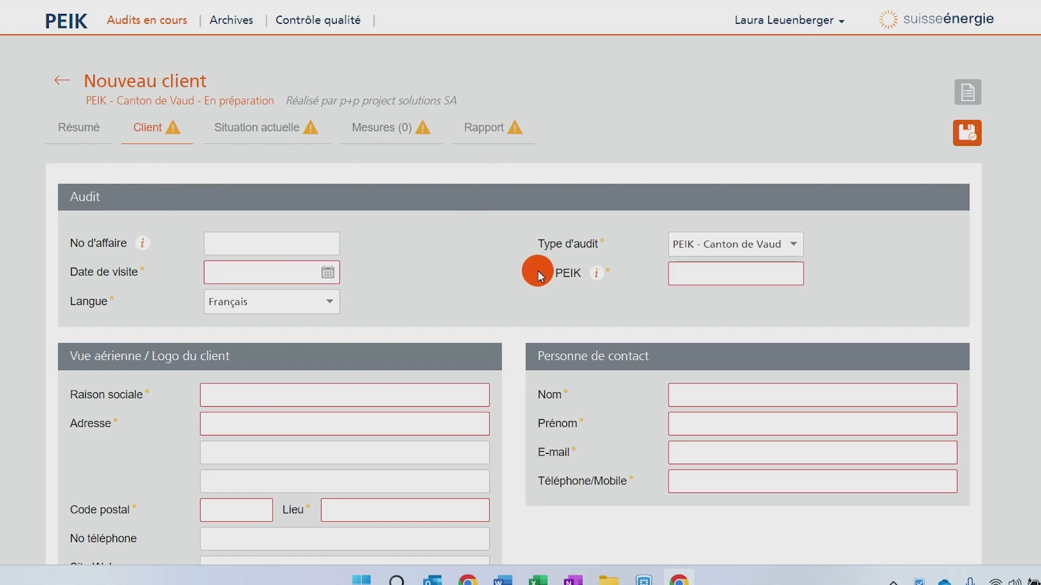
- Save the new audit's client form
mouse_move(147, 269)
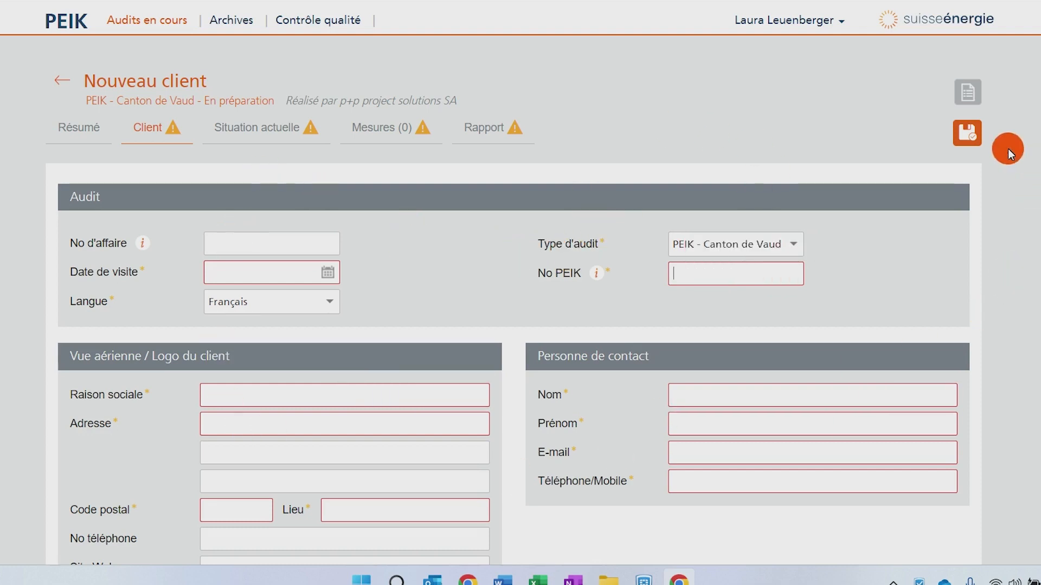
left_click(970, 140)
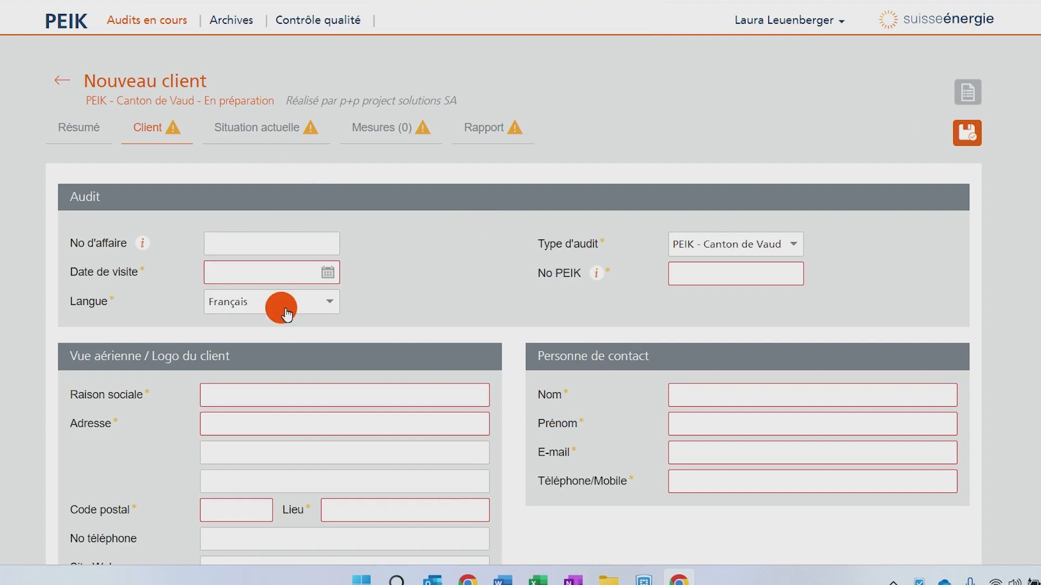
scroll(484, 304, "down", 1)
scroll(484, 304, "up", 1)
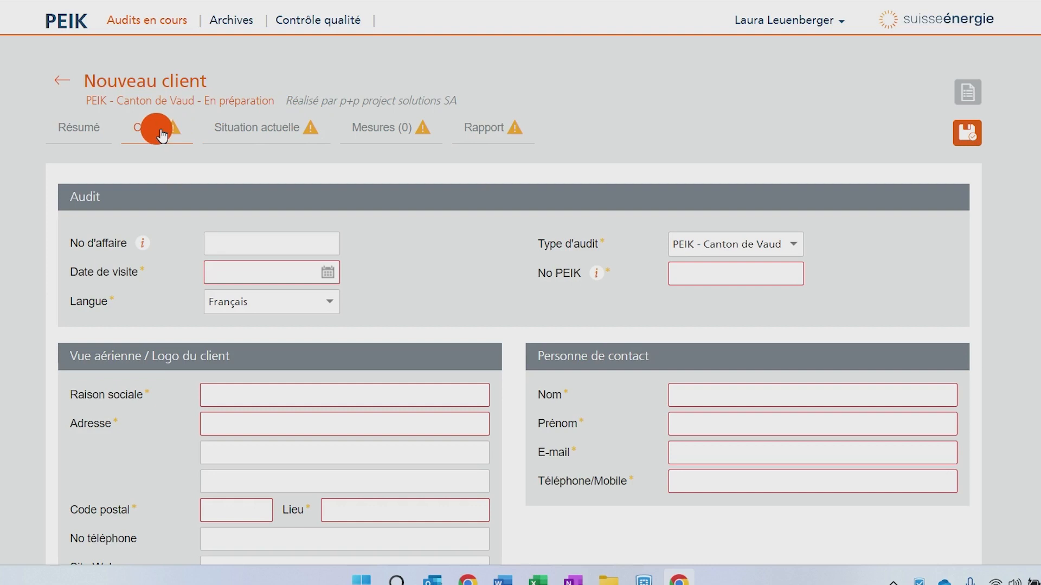
- Review the Situation actuelle section with the site description and energy agent fields
left_click(297, 135)
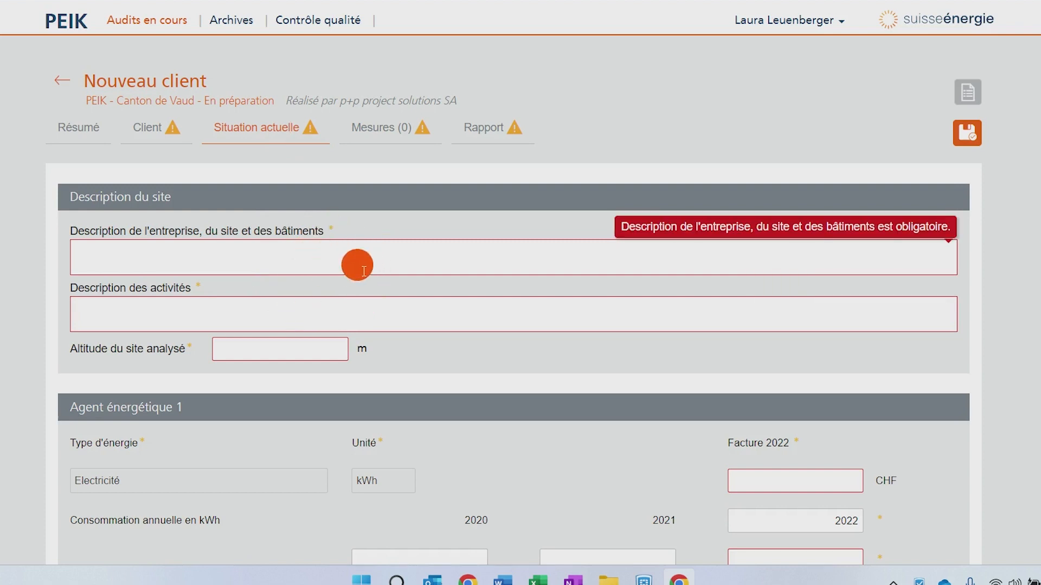
scroll(438, 421, "down", 3)
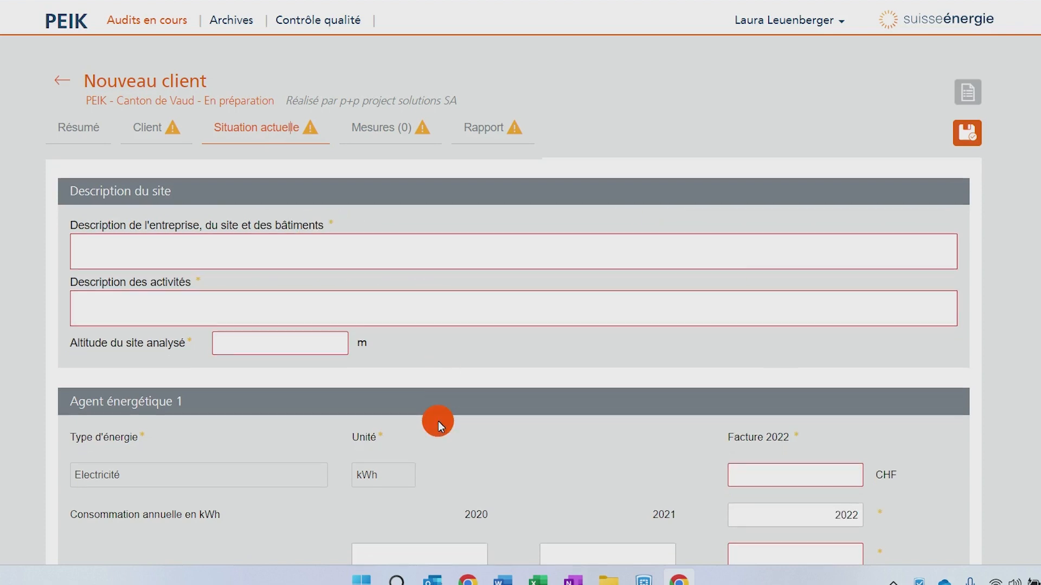
scroll(438, 421, "down", 3)
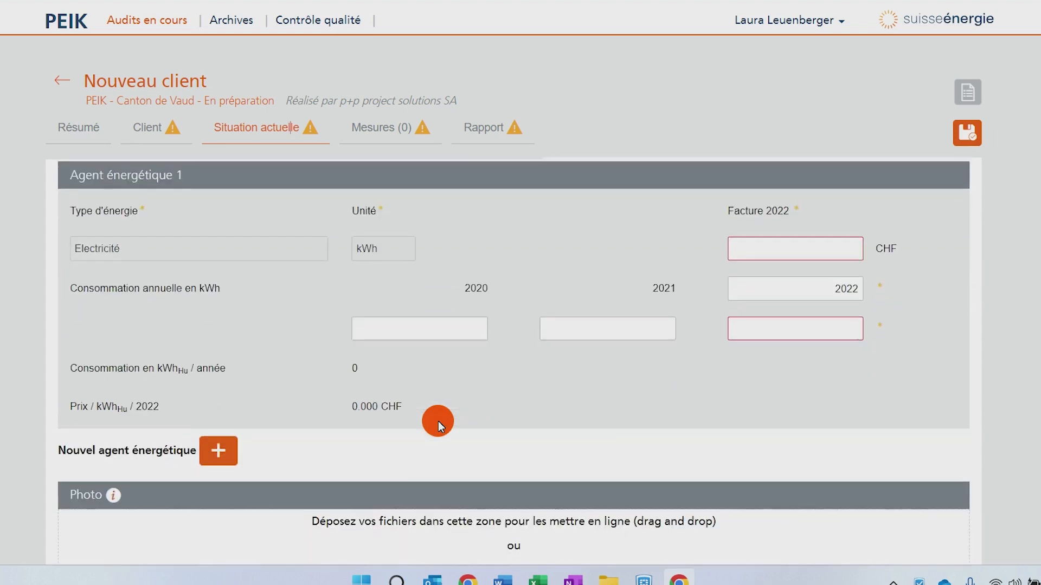
scroll(438, 421, "up", 3)
scroll(443, 425, "up", 3)
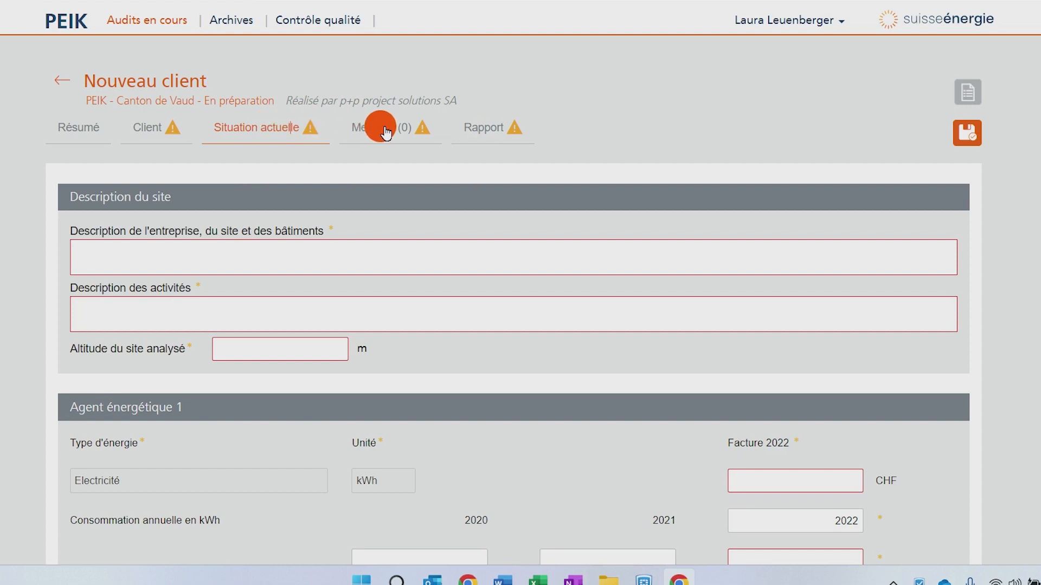
- Review the Rapport section's conclusions, installation status and measure prioritisation areas
left_click(492, 129)
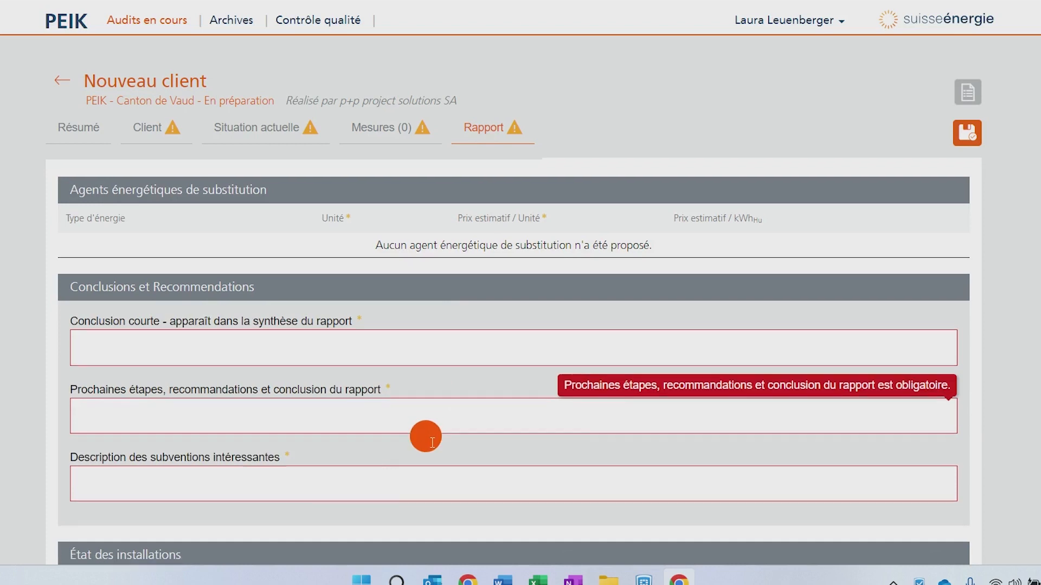
scroll(432, 442, "down", 5)
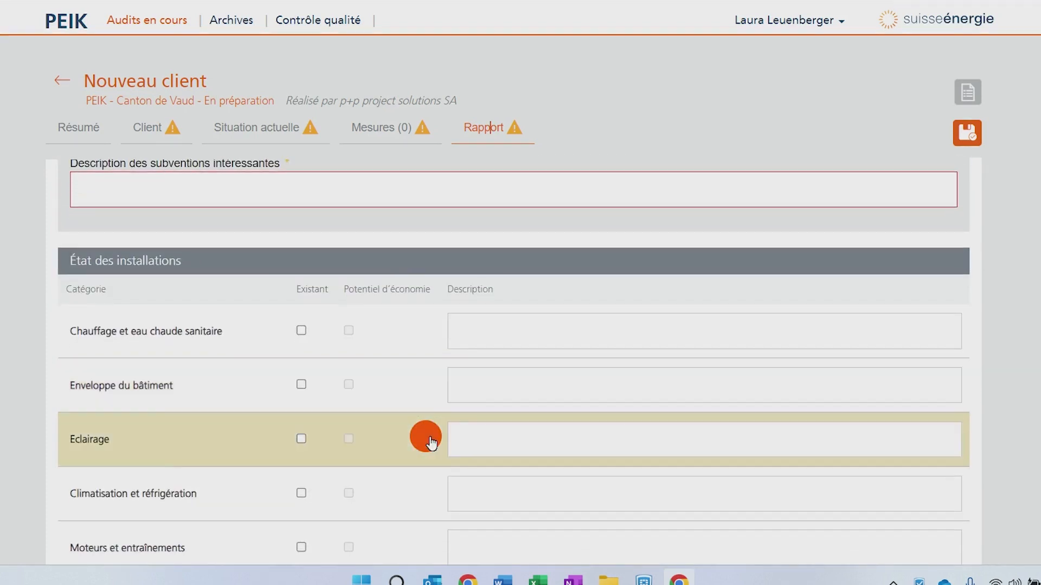
scroll(428, 442, "up", 5)
scroll(400, 432, "down", 1)
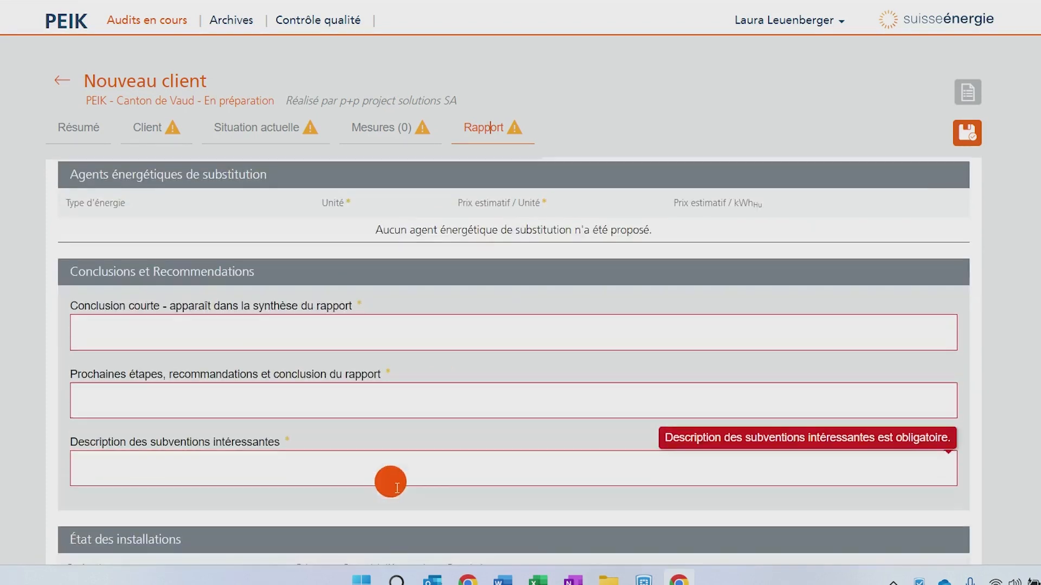
scroll(390, 482, "down", 3)
scroll(246, 490, "down", 2)
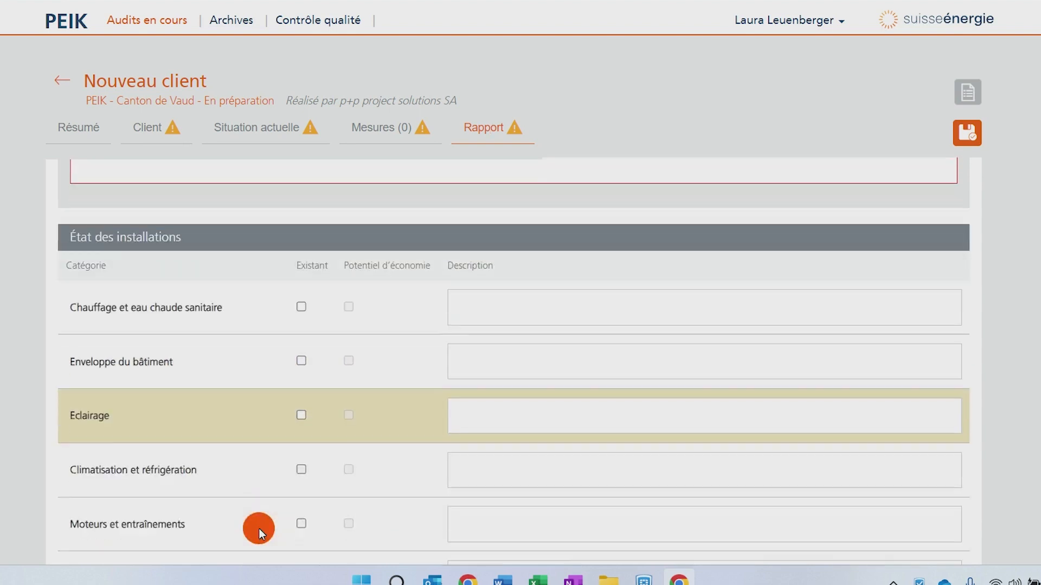
scroll(258, 528, "down", 12)
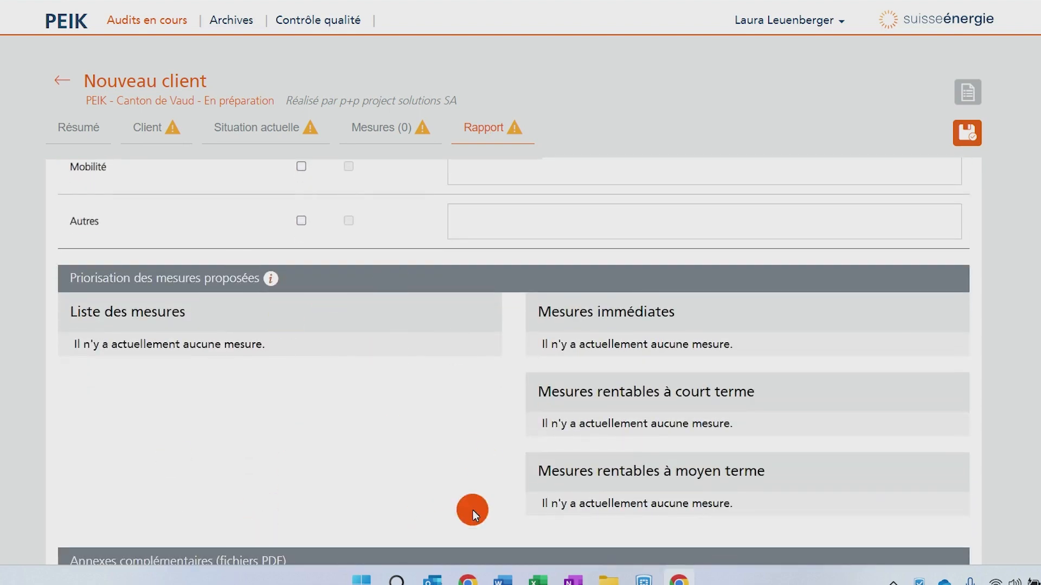
scroll(424, 408, "up", 12)
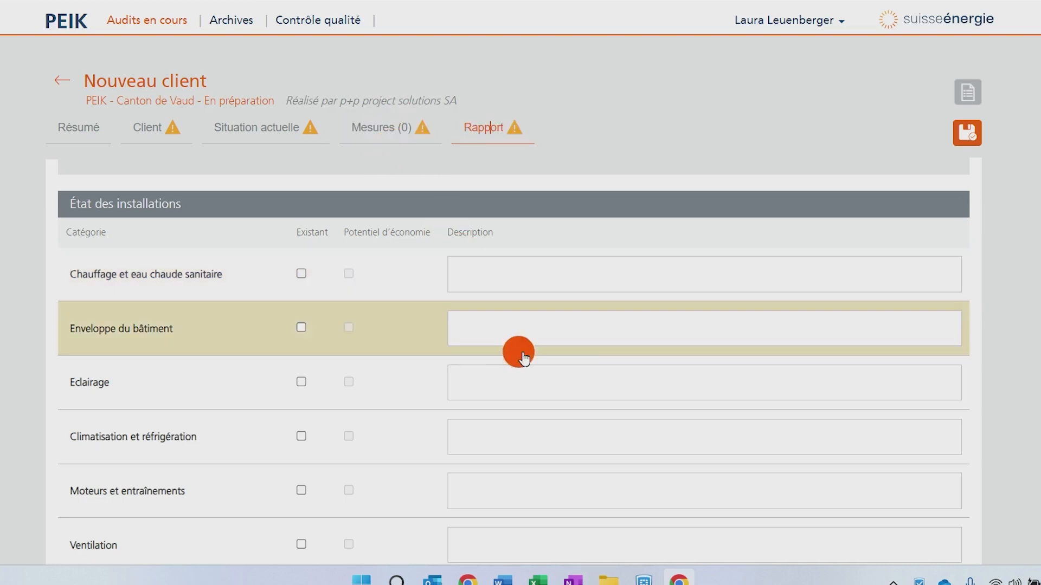
scroll(482, 487, "down", 2)
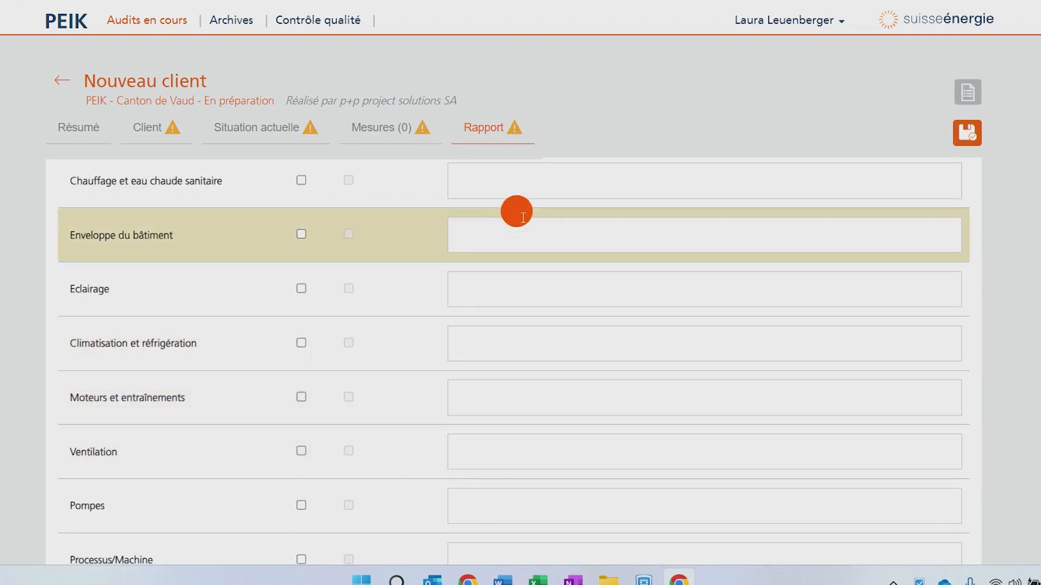
scroll(339, 398, "up", 5)
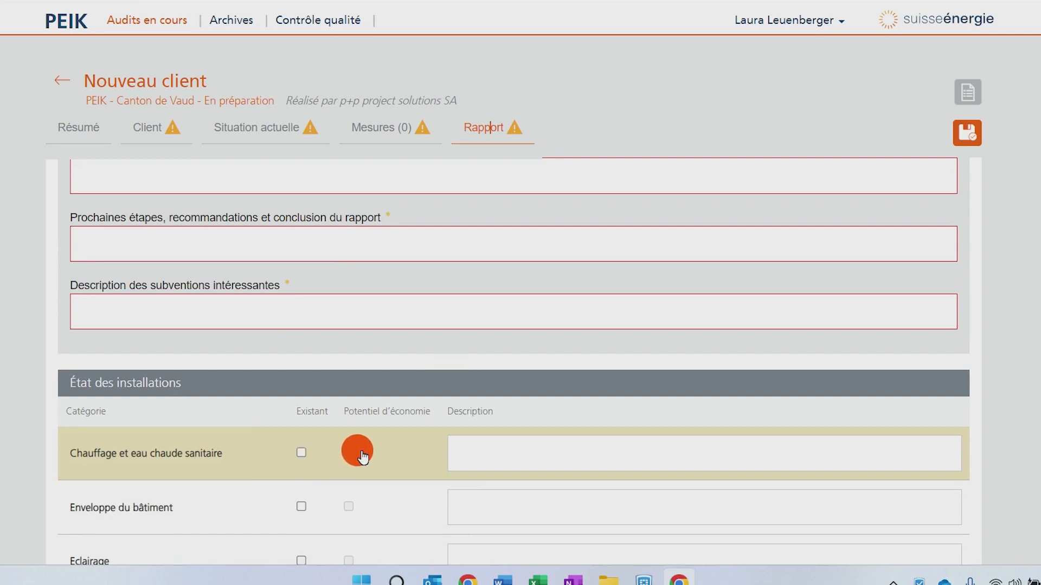
scroll(357, 434, "down", 1)
scroll(360, 442, "down", 10)
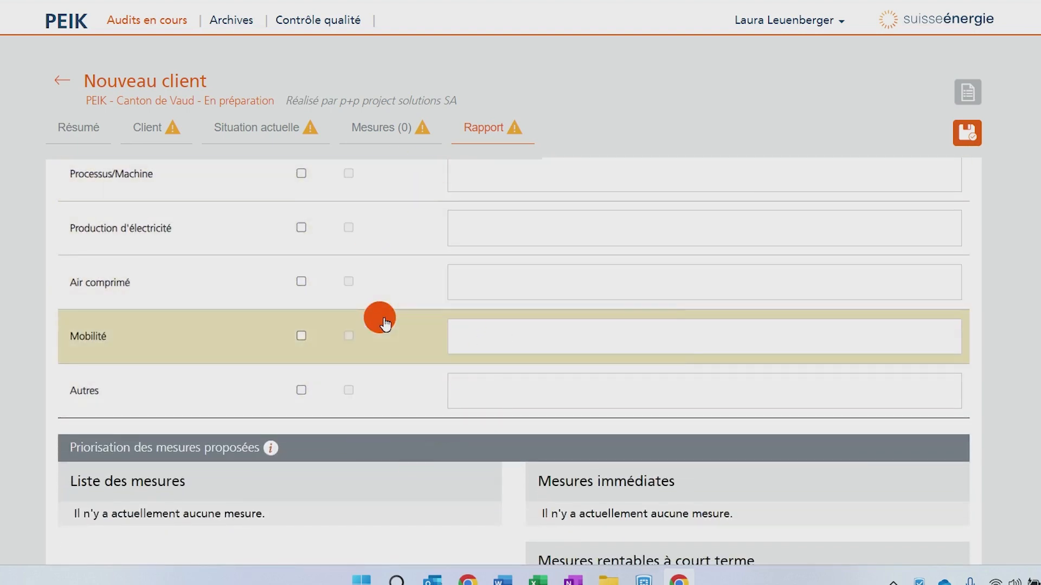
scroll(383, 320, "up", 10)
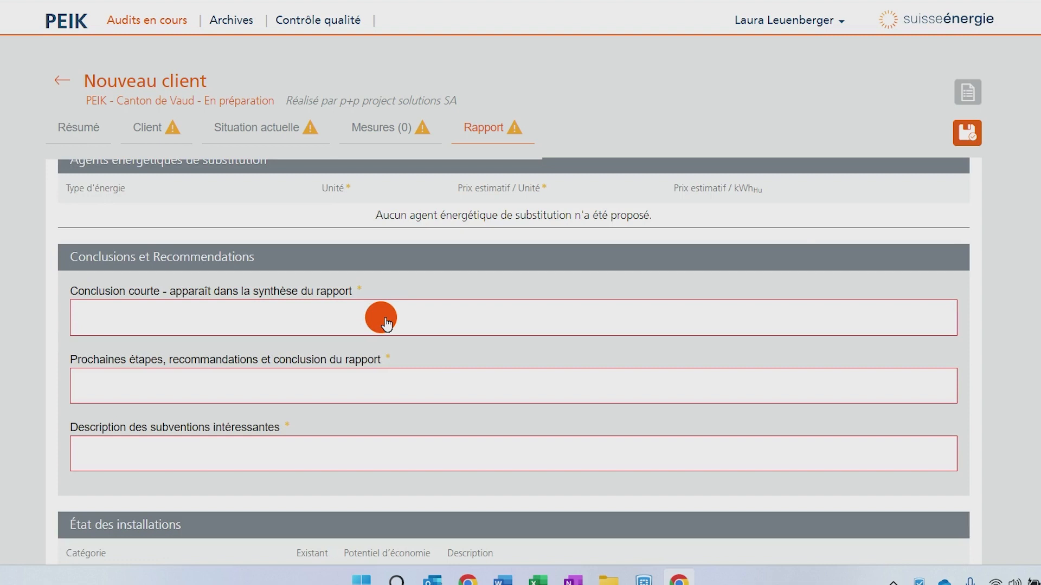
scroll(386, 320, "up", 1)
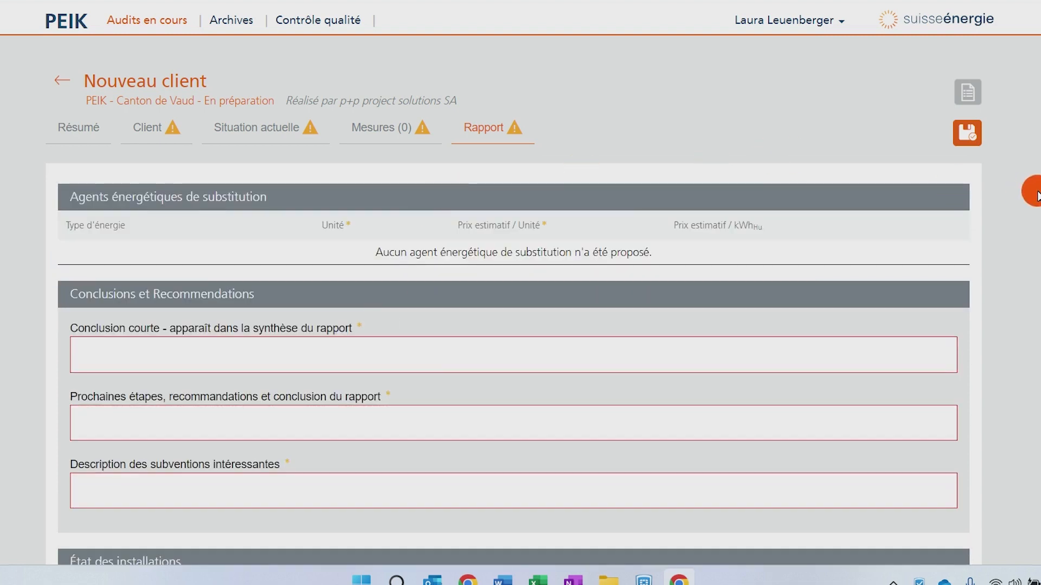
scroll(391, 414, "down", 20)
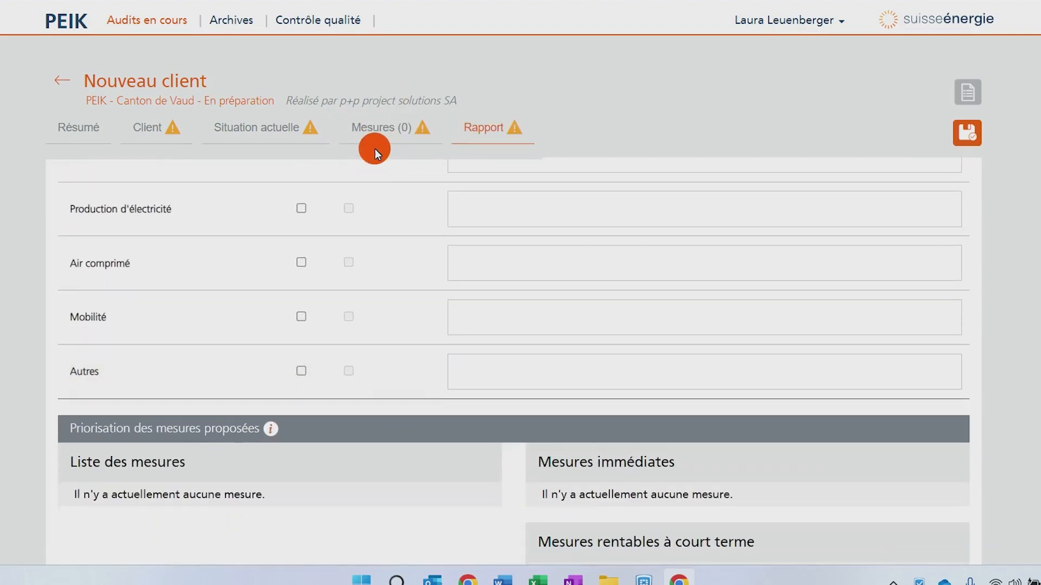
- Create a new measure in the Climatisation et réfrigération category using the Rempl production de froid model
left_click(386, 140)
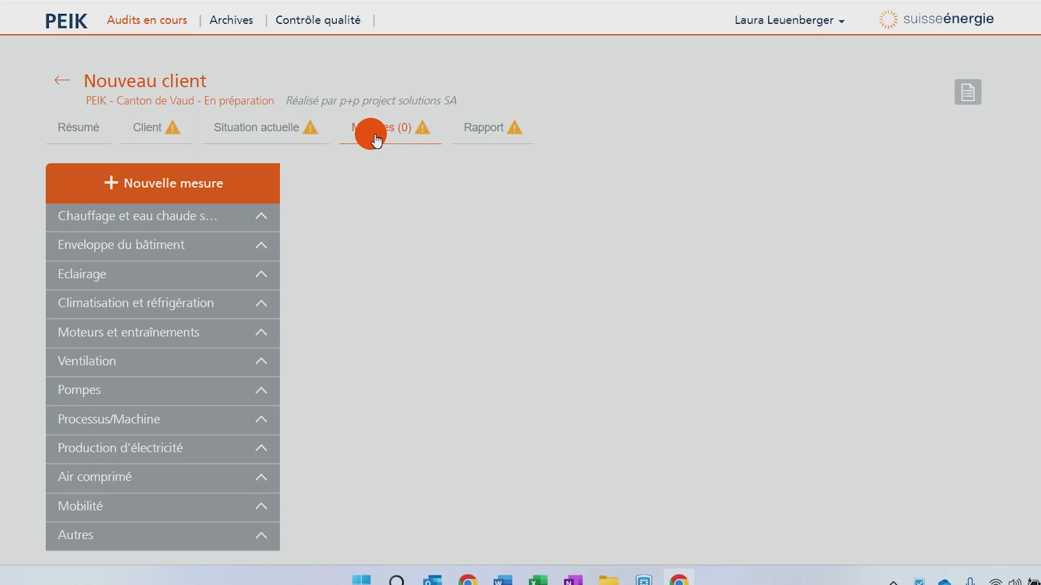
scroll(358, 271, "down", 1)
scroll(358, 271, "up", 1)
left_click(191, 184)
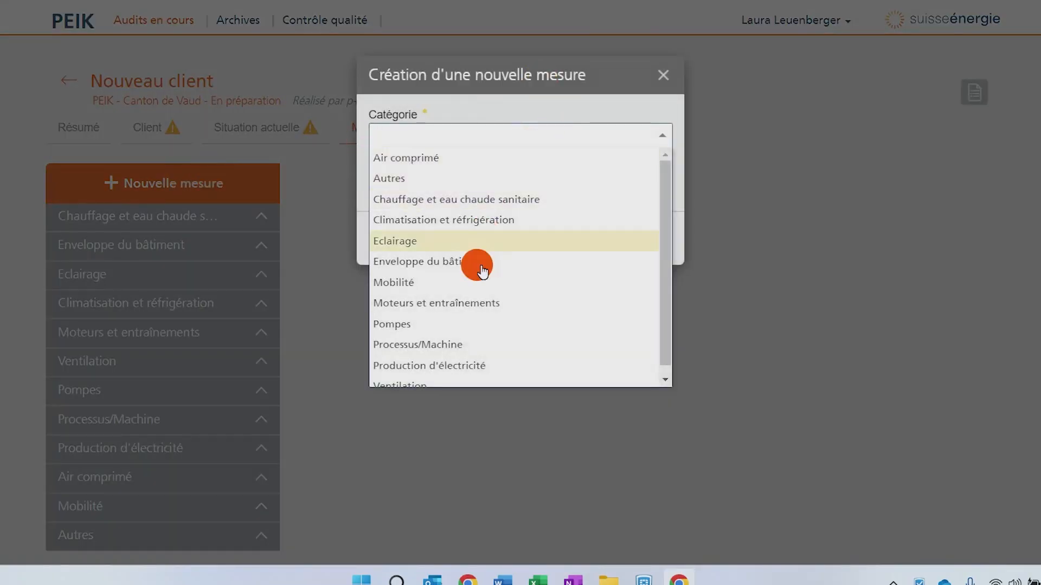
scroll(471, 325, "down", 1)
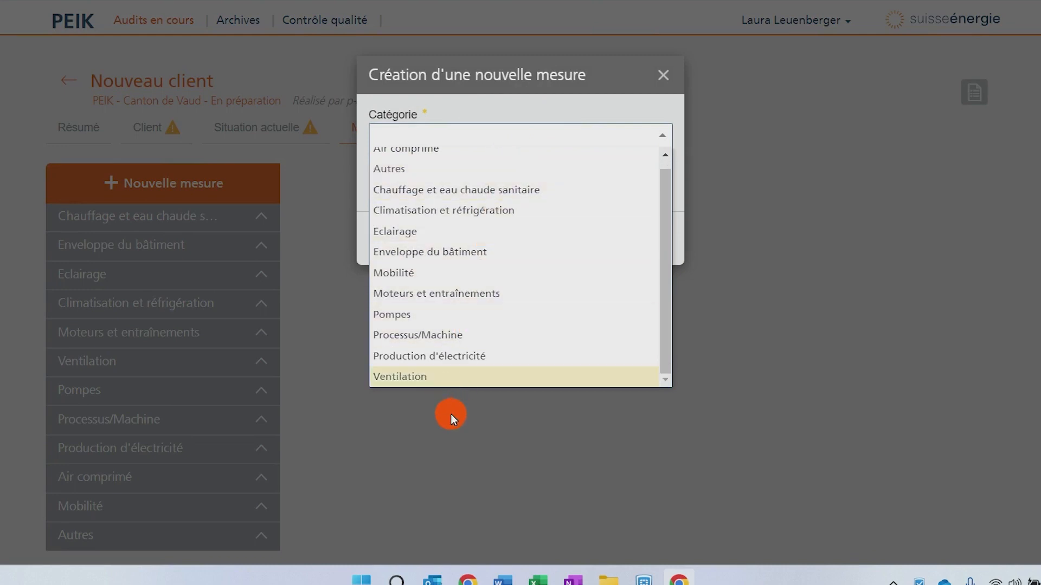
scroll(455, 243, "up", 1)
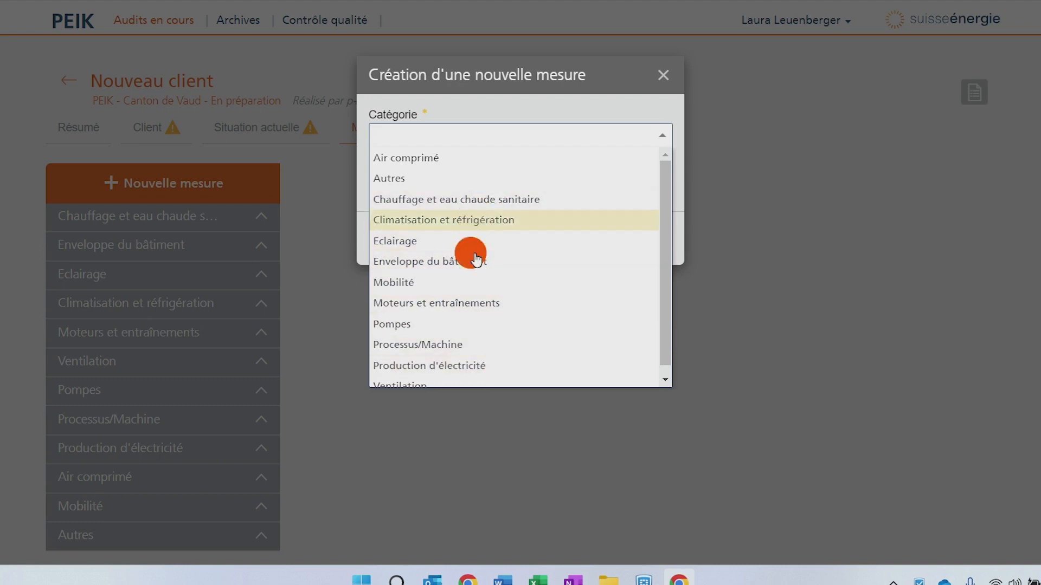
left_click(475, 217)
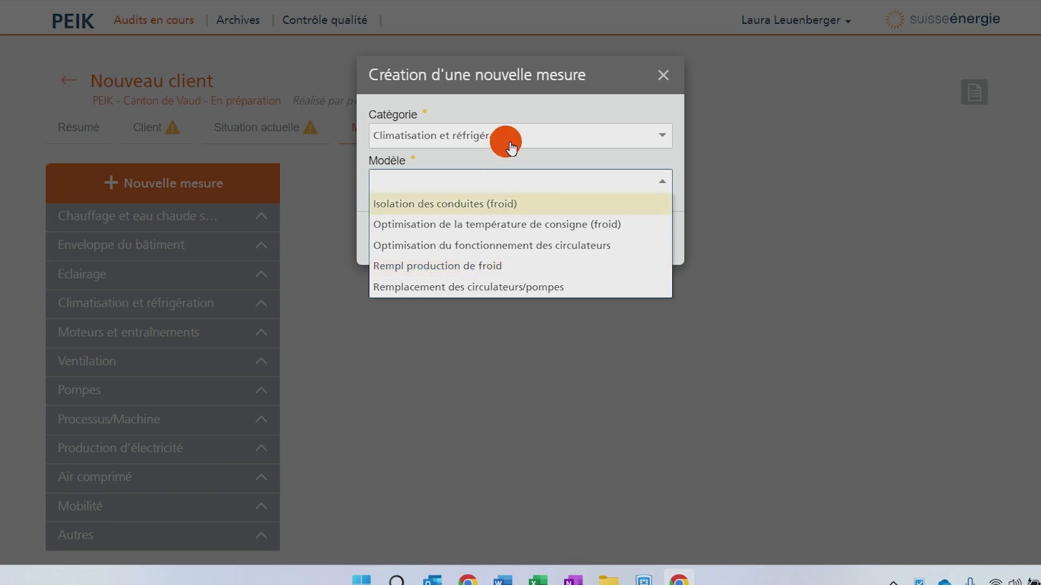
left_click(491, 269)
left_click(653, 239)
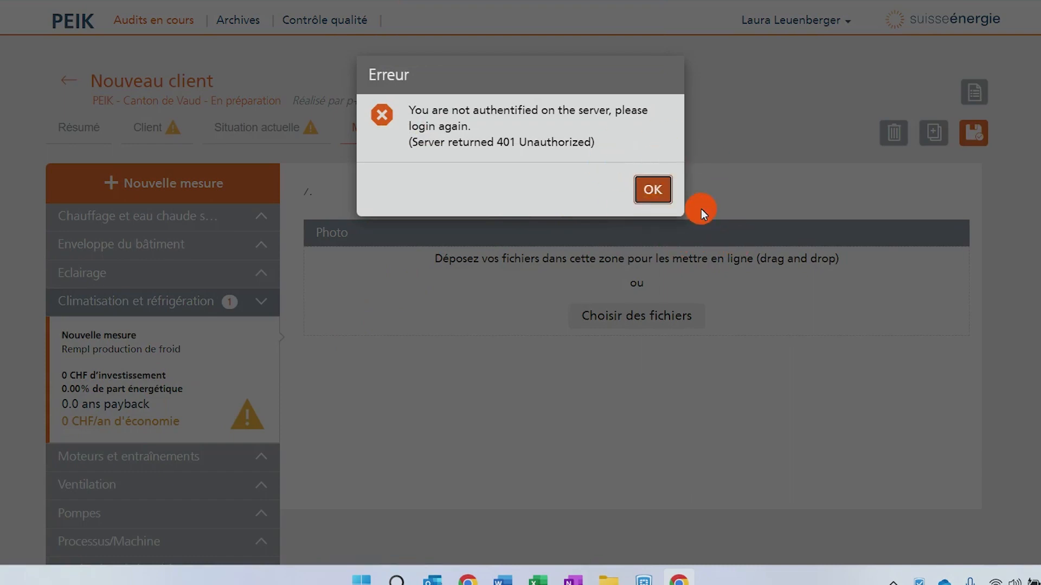
- Dismiss the authentication error, log in again, and reopen the PEIK - Canton de Vaud audit from My audits
left_click(653, 190)
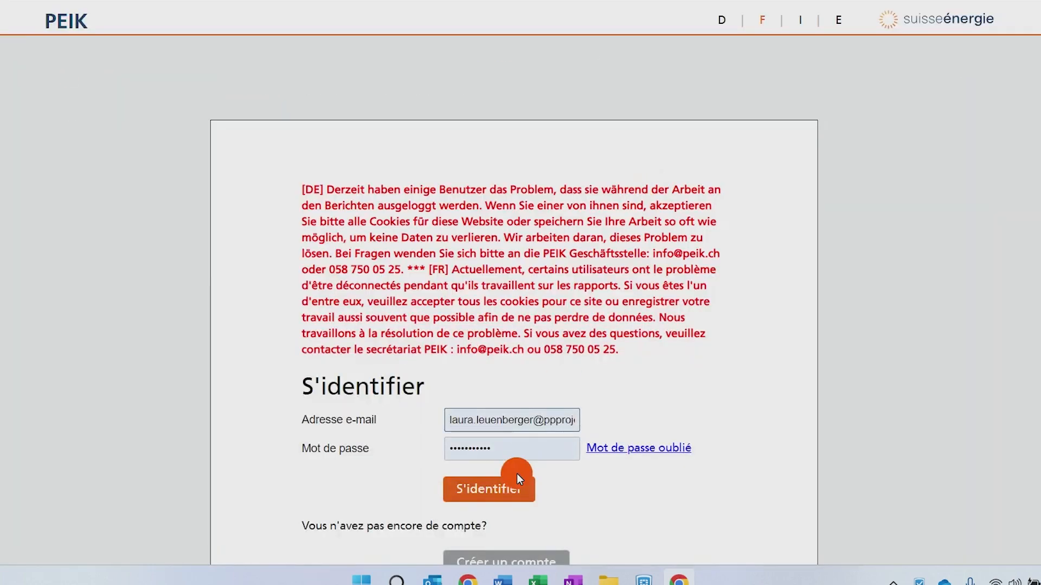
left_click(509, 490)
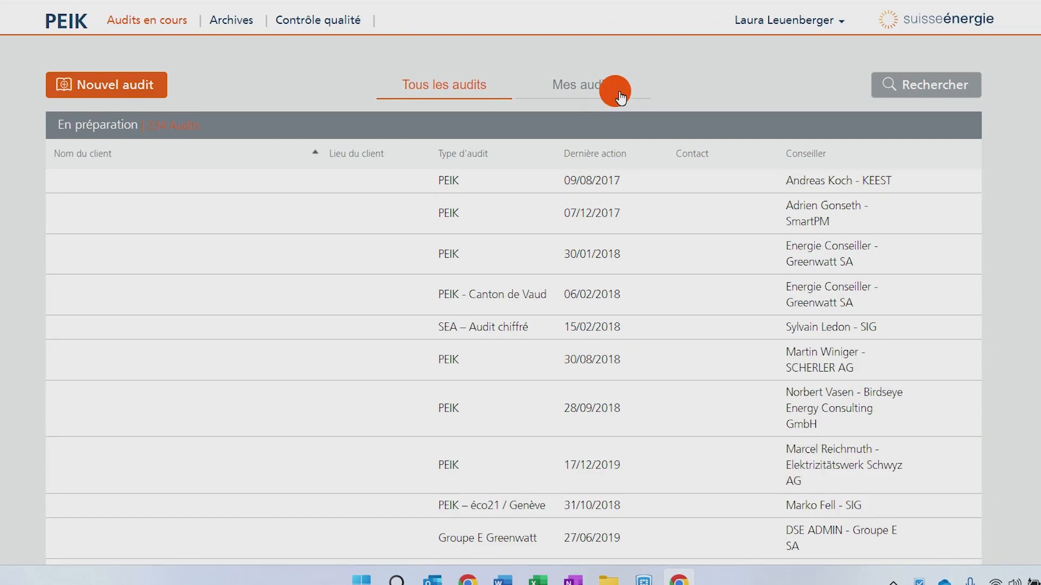
left_click(594, 90)
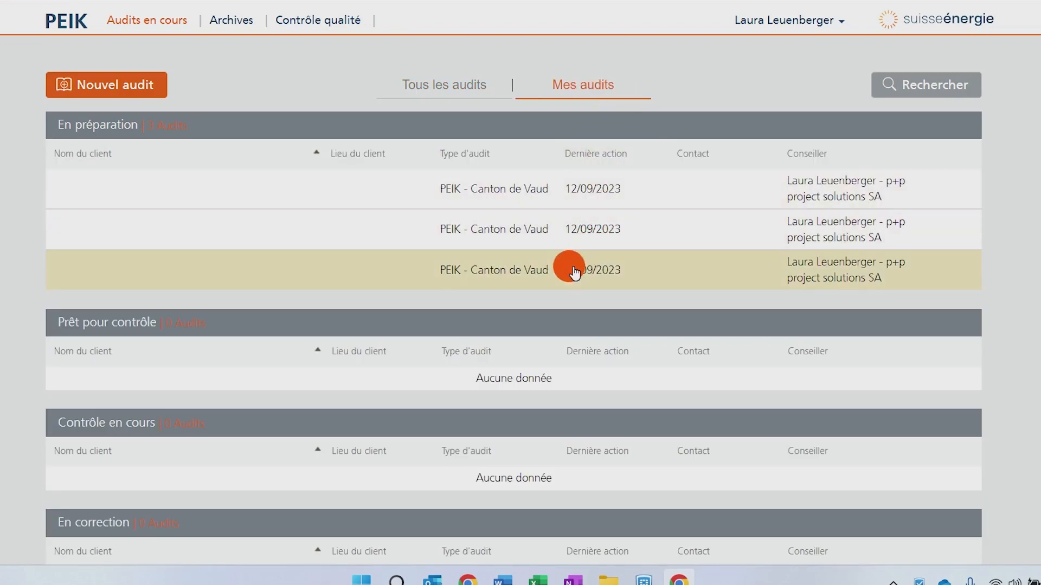
left_click(569, 267)
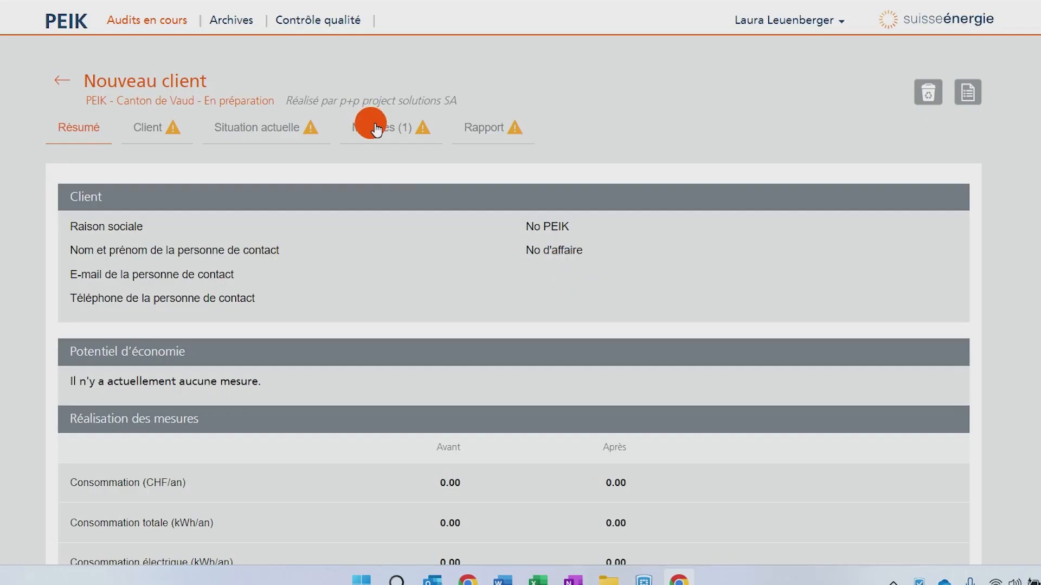
- Open the new measure under Climatisation et réfrigération and rename it to mesure 1
left_click(372, 127)
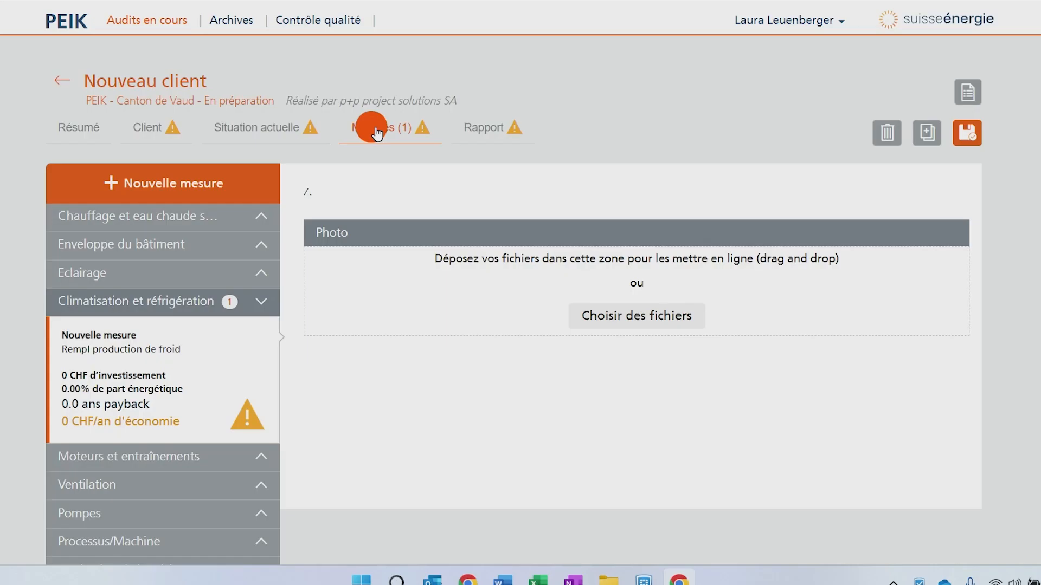
left_click(151, 348)
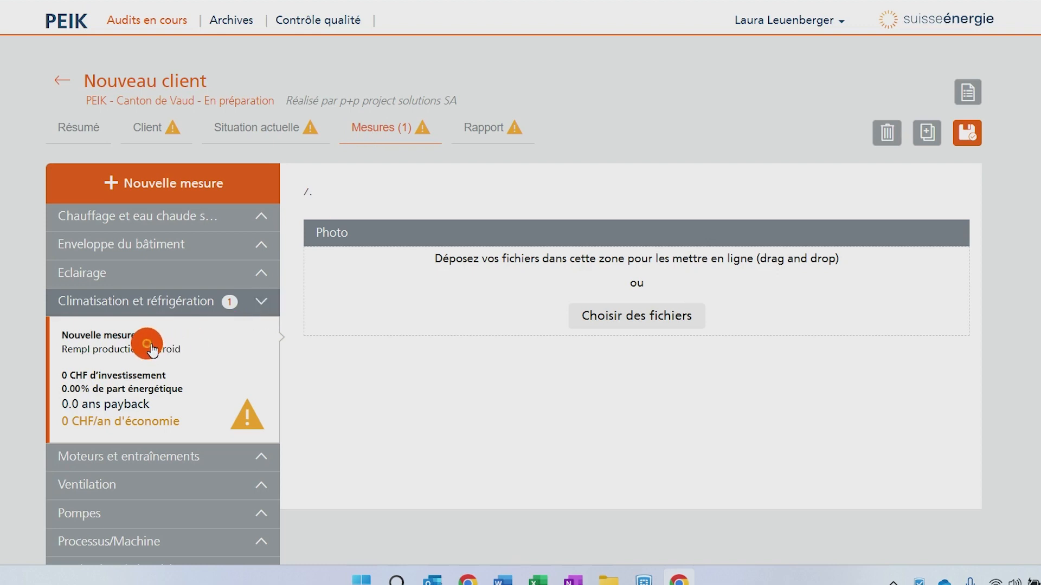
left_click(103, 351)
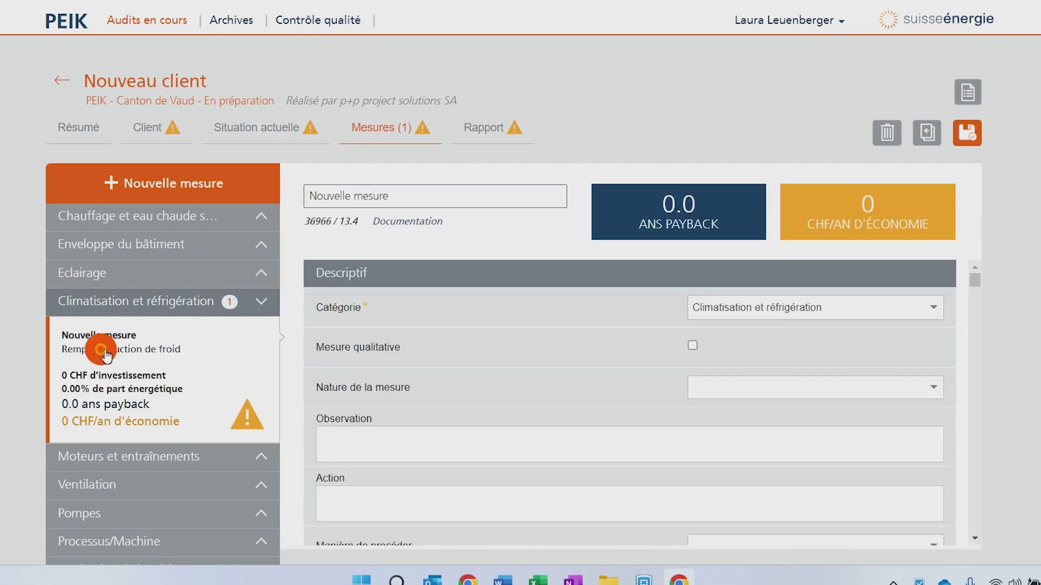
left_click(432, 196)
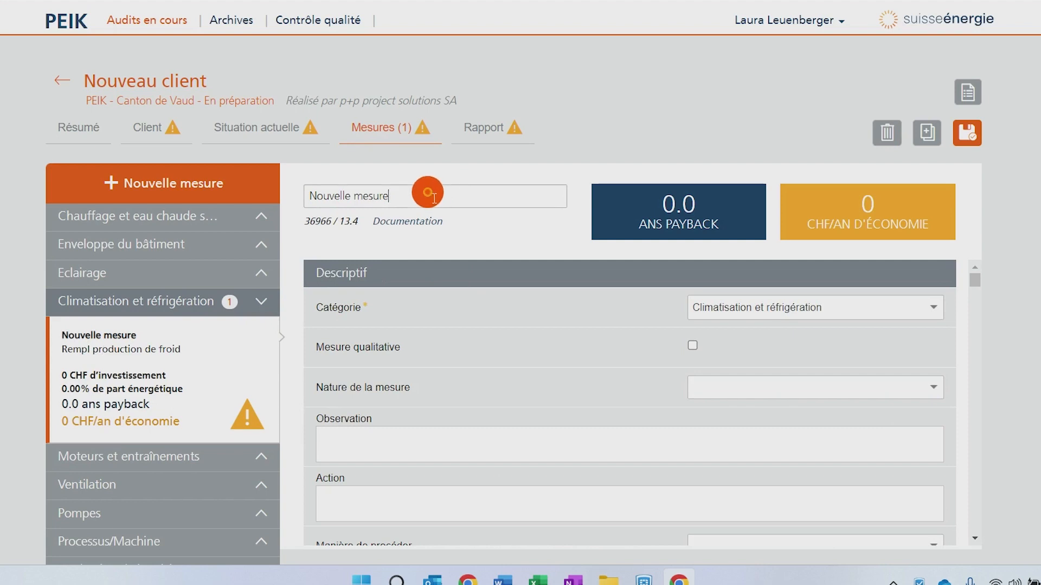
key("BackSpace")
key("BackSpace")
key("BackSpace")
key("BackSpace")
key("BackSpace")
key("BackSpace")
key("BackSpace")
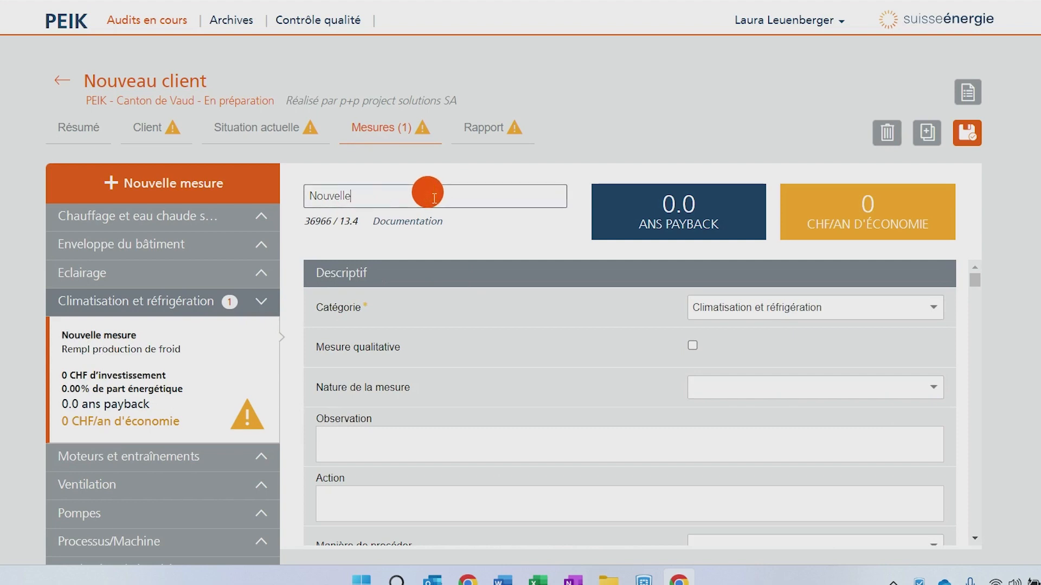
key("BackSpace")
key("BackSpace")
type("mes")
key("BackSpace")
- Review the measure form's descriptive, investment, general parameters and existing-state sections
scroll(547, 369, "down", 1)
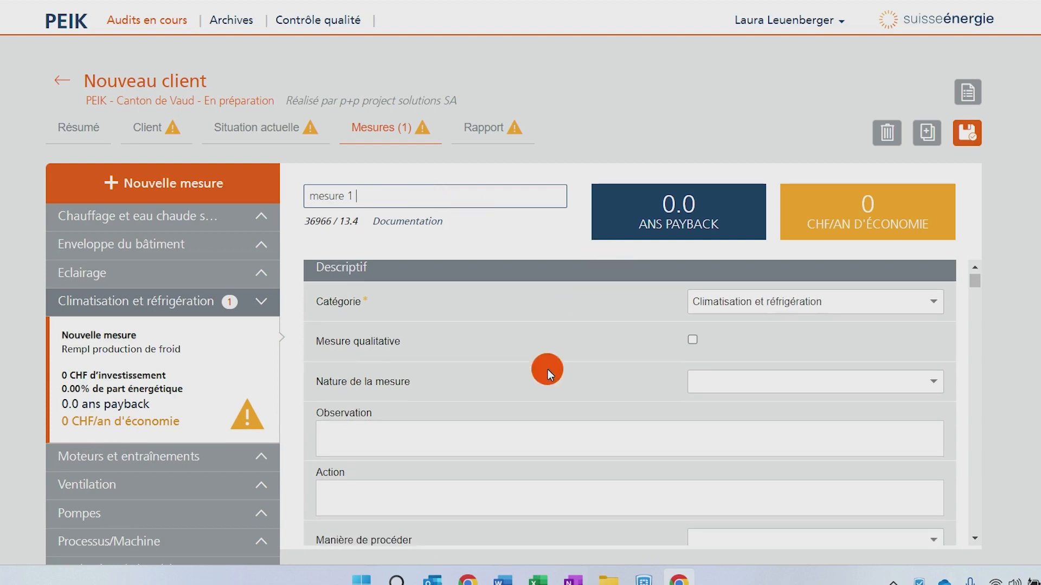
scroll(548, 370, "down", 5)
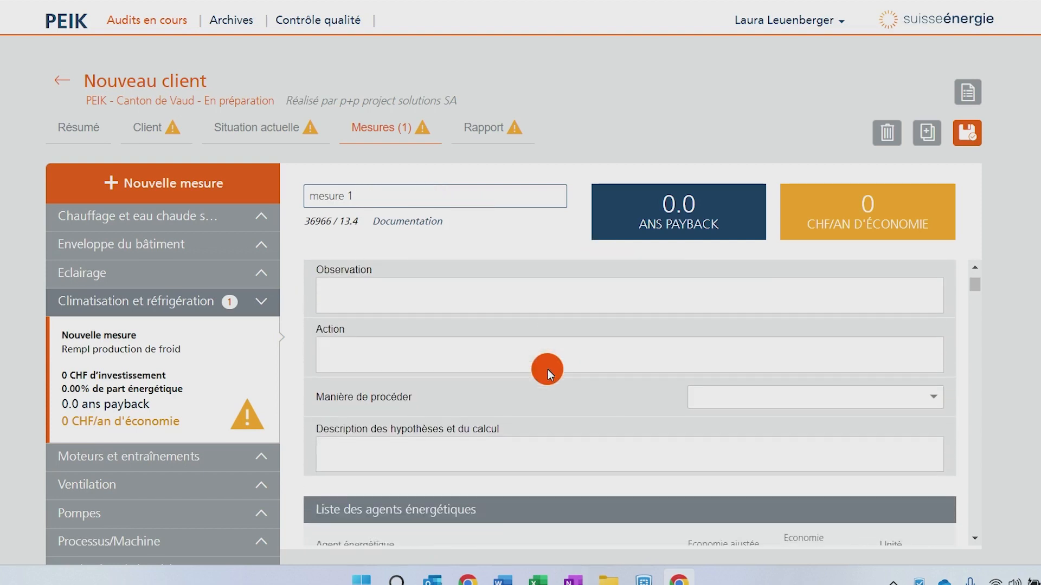
scroll(547, 369, "down", 6)
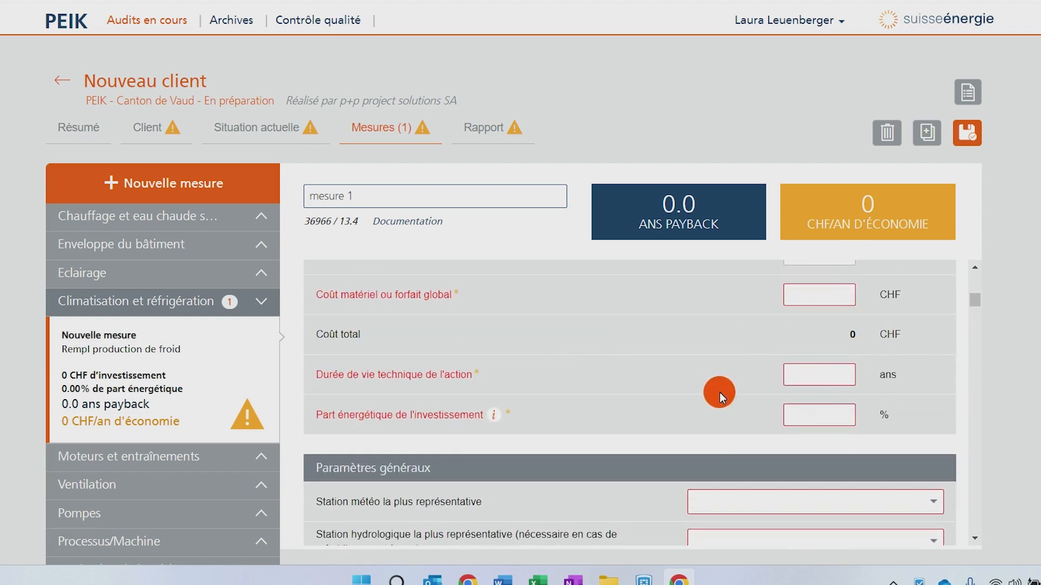
scroll(637, 457, "down", 2)
scroll(637, 453, "down", 4)
scroll(637, 453, "up", 3)
scroll(636, 454, "down", 1)
scroll(636, 453, "down", 8)
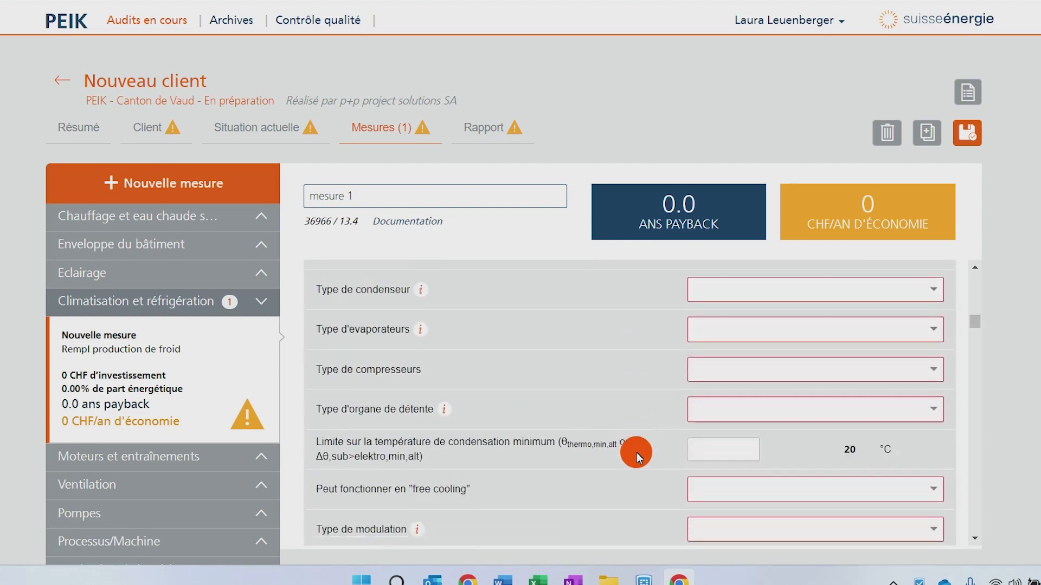
scroll(636, 453, "down", 5)
scroll(636, 453, "up", 8)
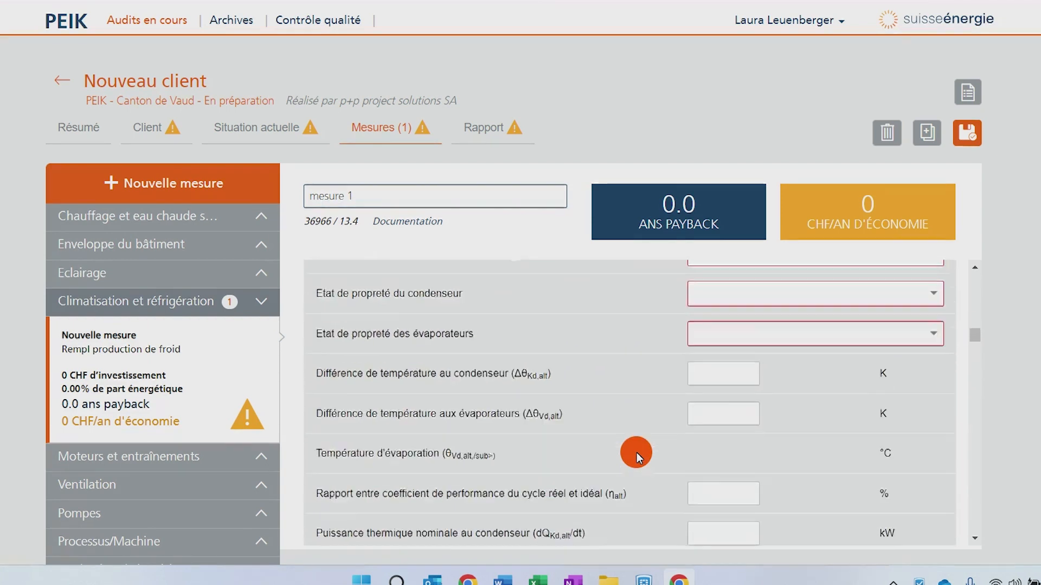
scroll(636, 453, "up", 2)
mouse_move(423, 280)
mouse_move(441, 395)
scroll(564, 312, "up", 10)
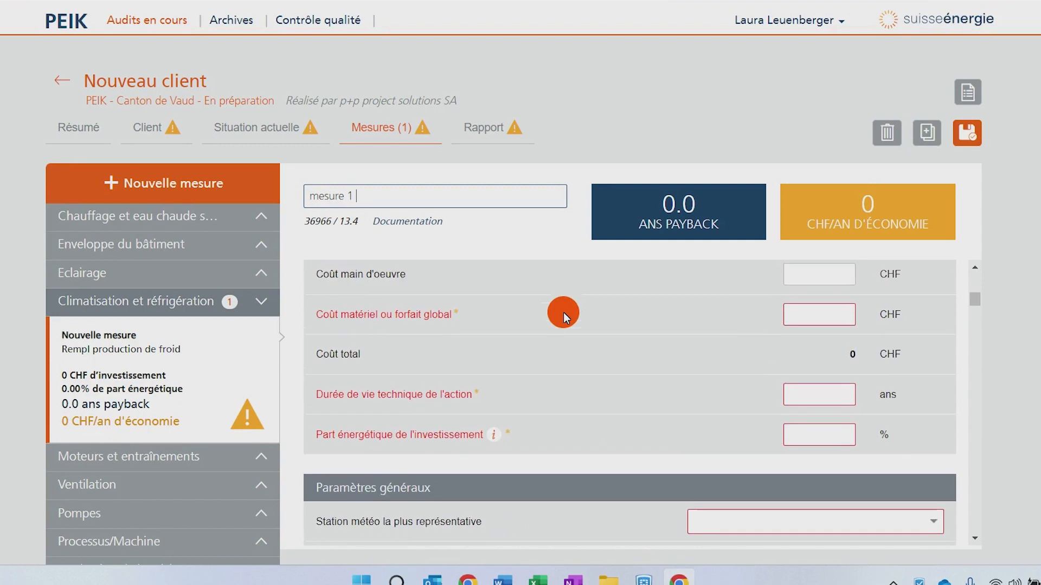
scroll(563, 312, "down", 2)
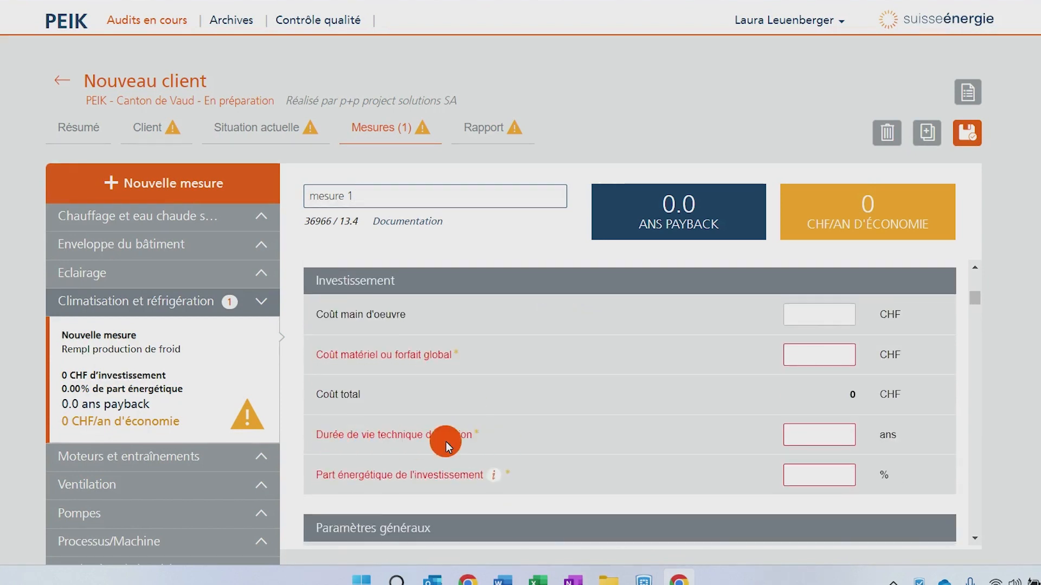
mouse_move(491, 474)
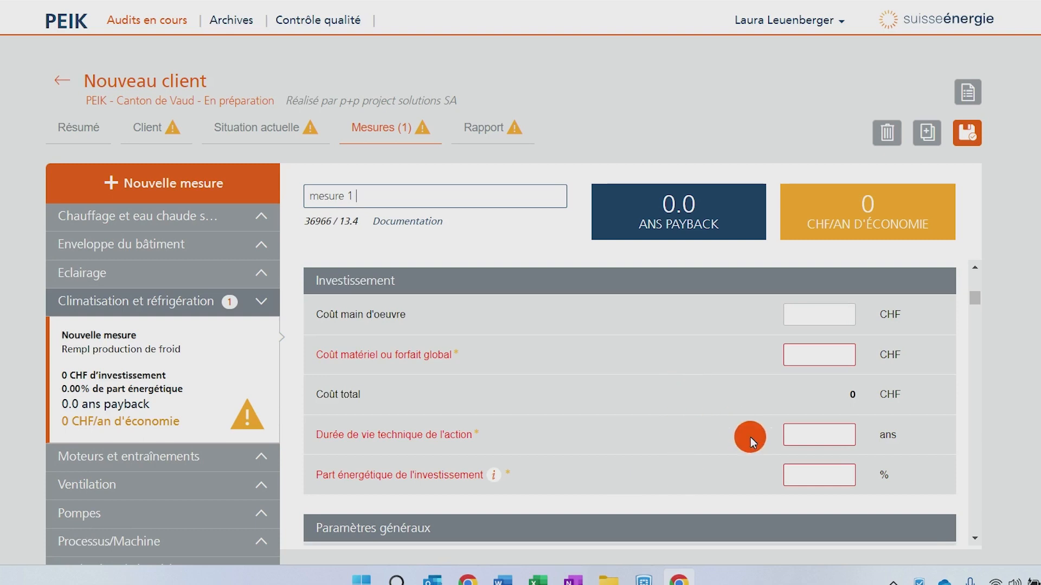
mouse_move(793, 472)
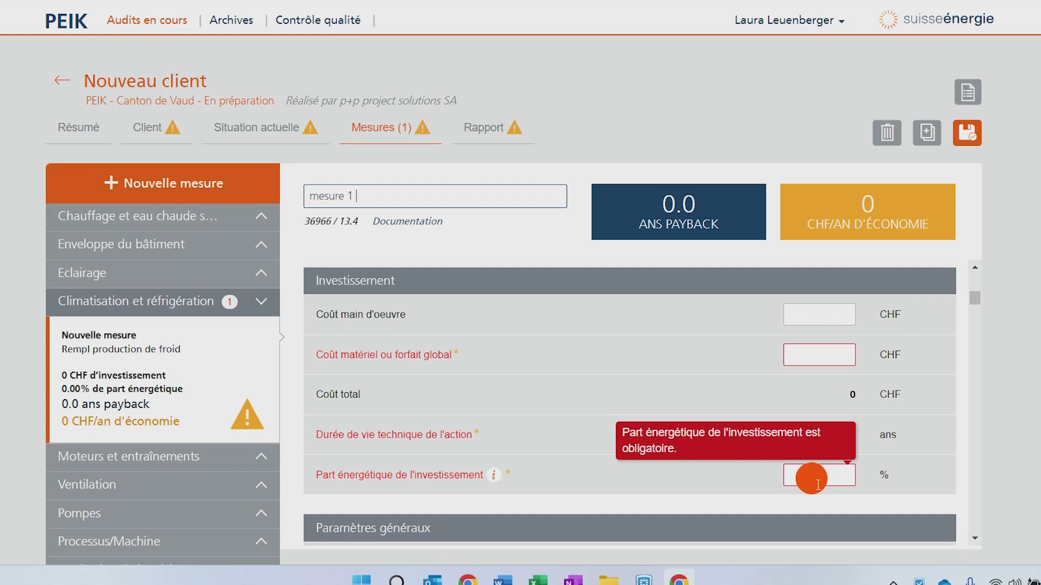
scroll(602, 360, "up", 5)
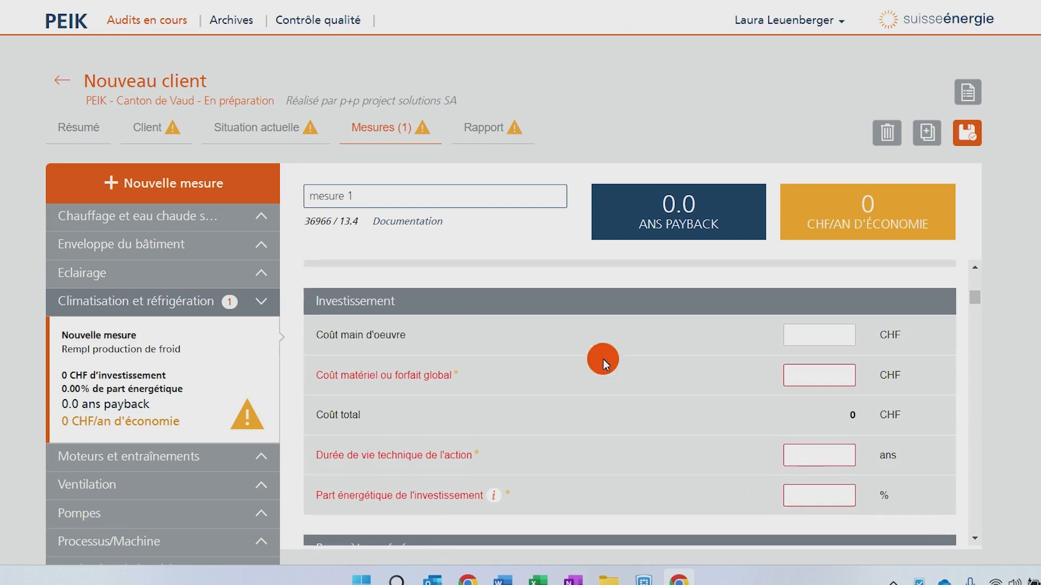
scroll(603, 359, "down", 10)
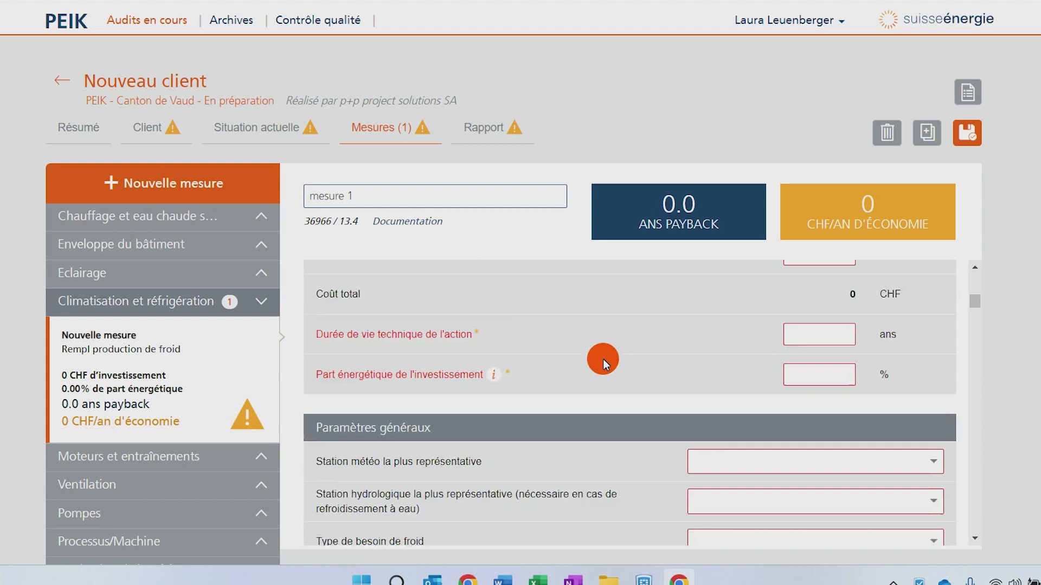
scroll(602, 359, "down", 2)
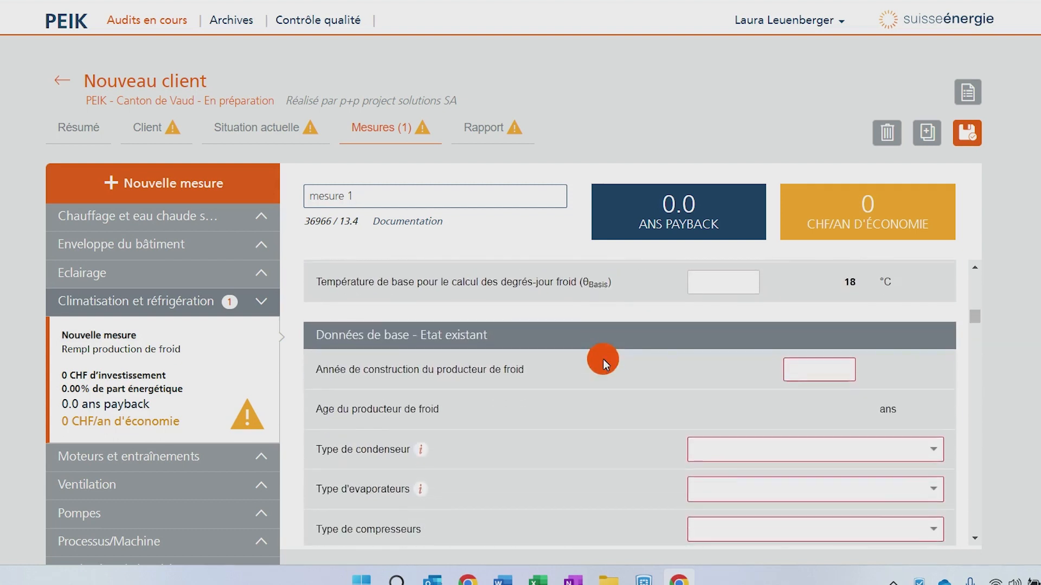
scroll(603, 359, "up", 10)
scroll(602, 359, "up", 3)
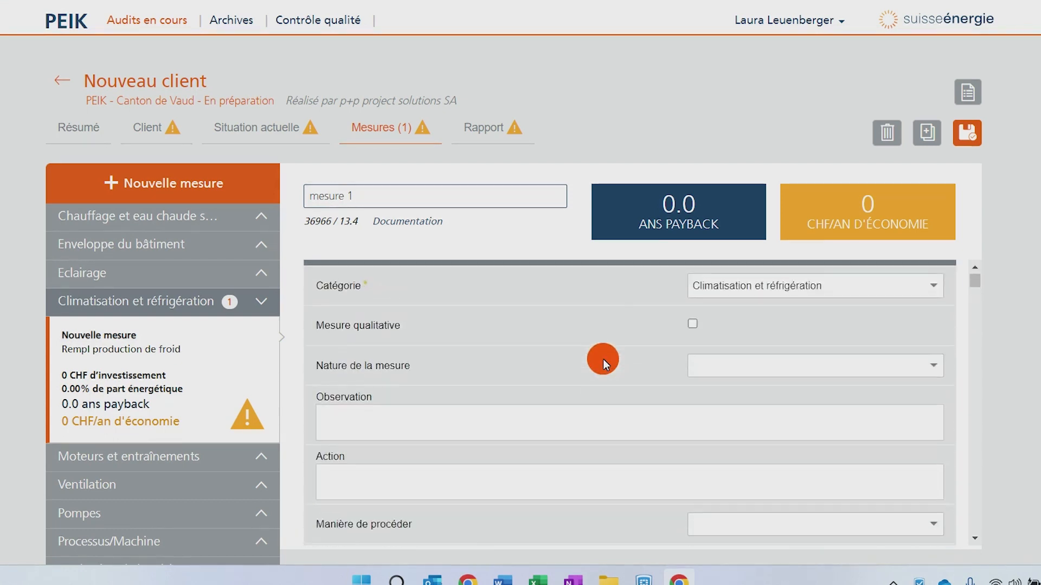
scroll(603, 358, "down", 1)
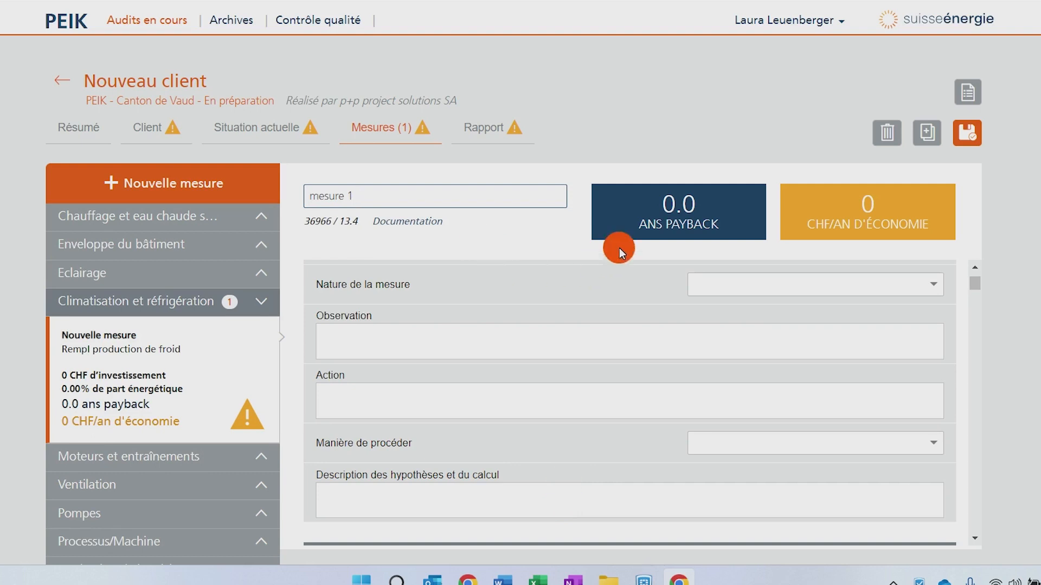
- Save the measure and open the Rapport section
left_click(964, 137)
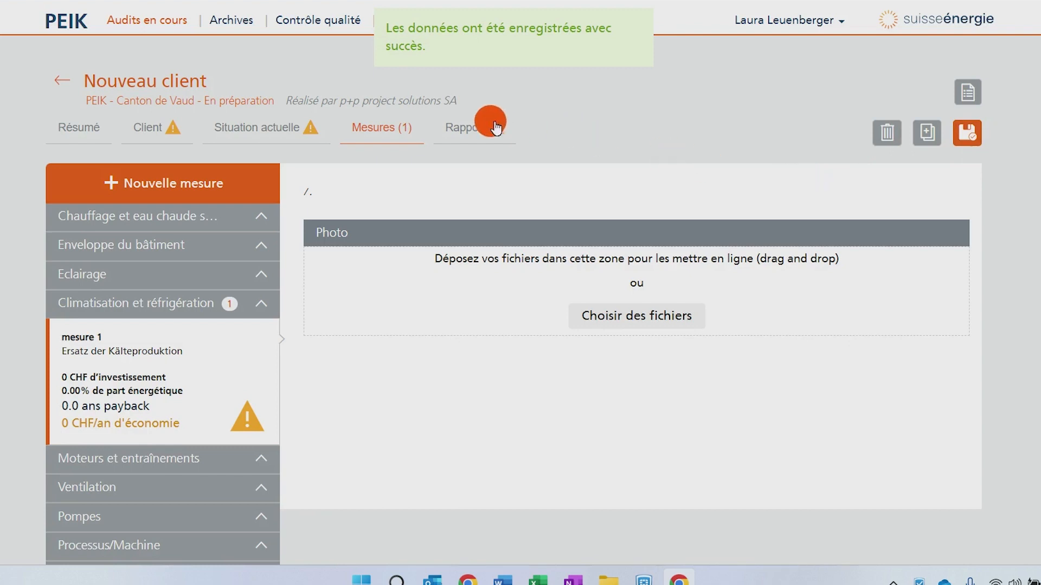
left_click(460, 129)
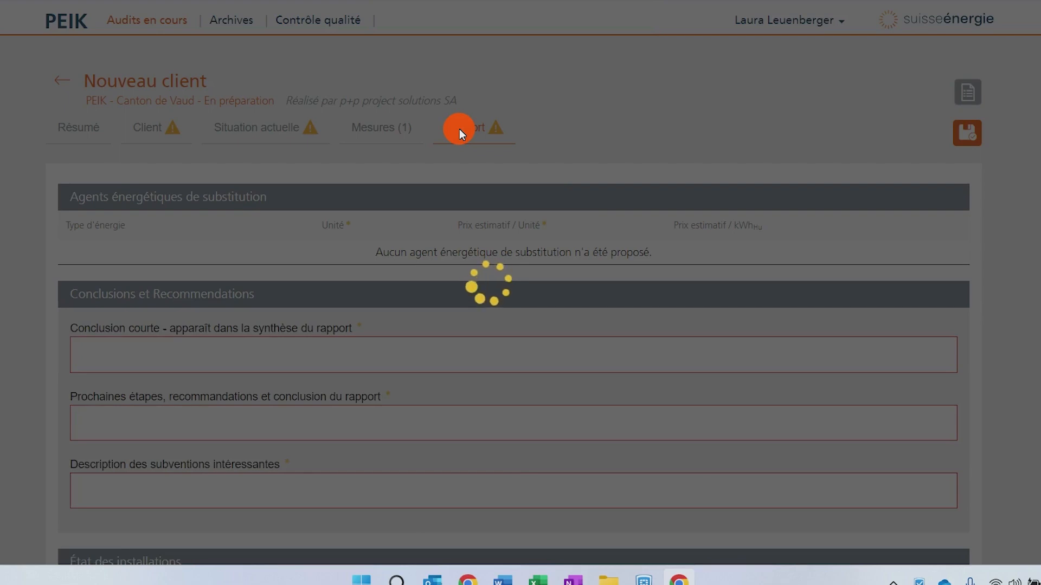
- Examine the Rapport section's proposed measures prioritisation list and the conclusions and installation status fields
scroll(463, 460, "down", 13)
scroll(463, 461, "down", 6)
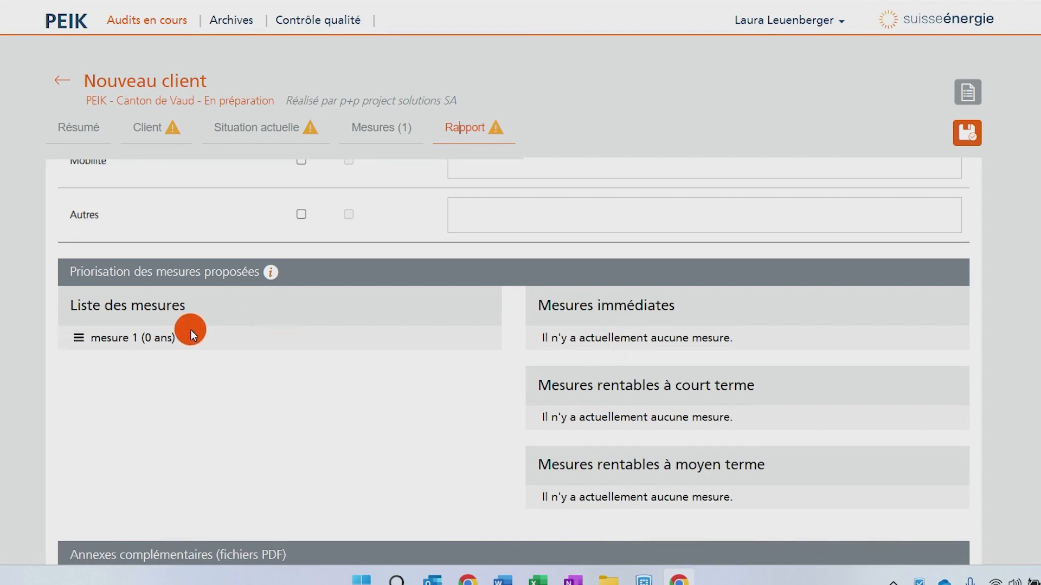
left_click_drag(187, 339, 158, 336)
scroll(422, 443, "up", 8)
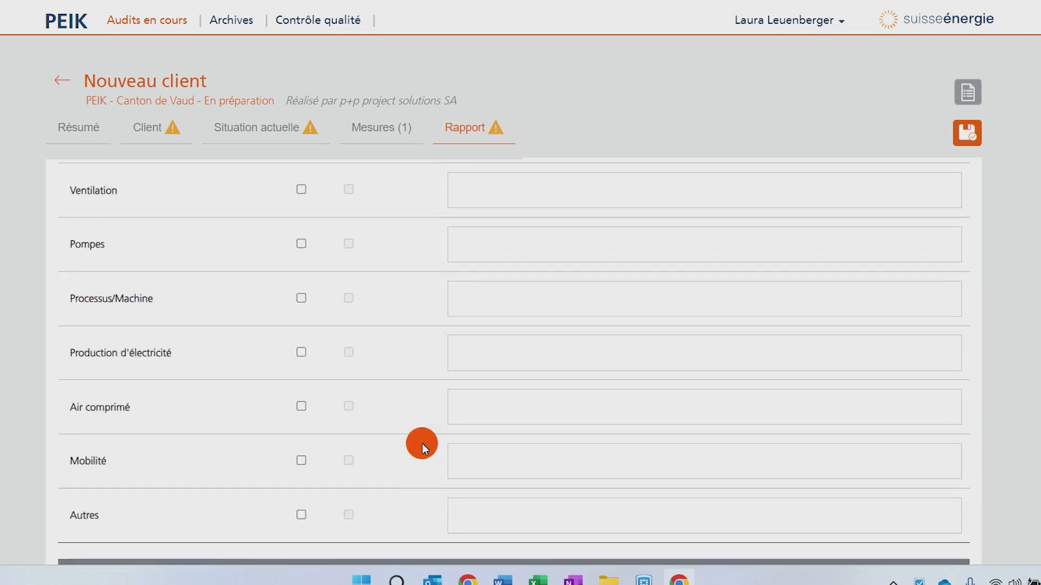
scroll(422, 444, "up", 10)
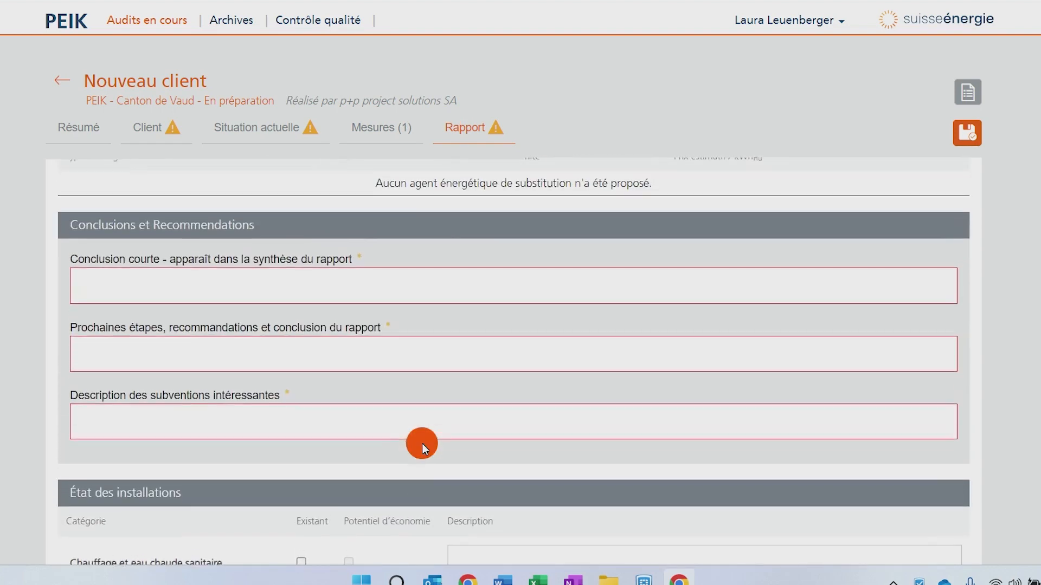
scroll(422, 443, "up", 1)
scroll(421, 459, "down", 4)
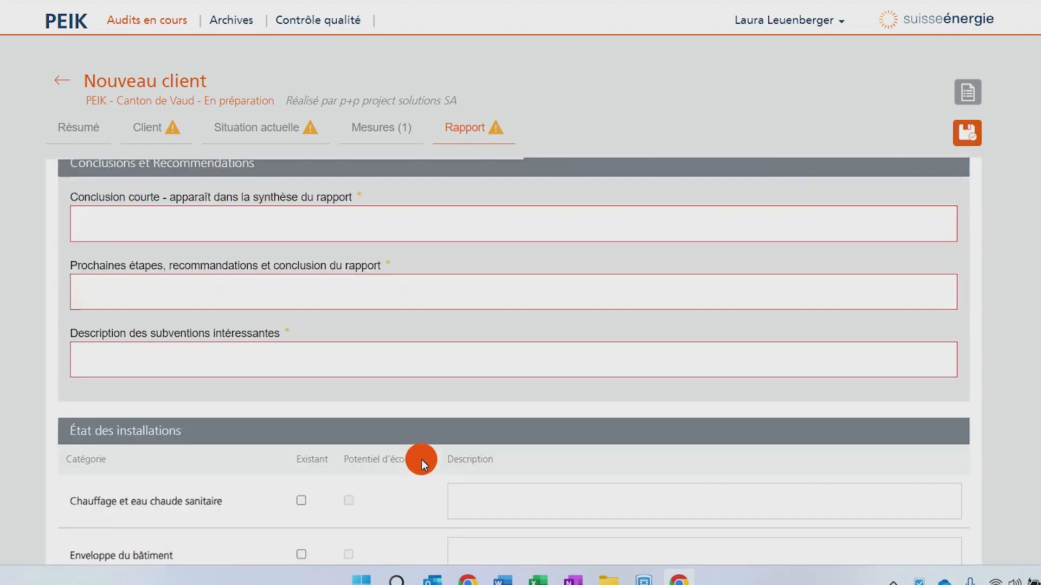
- Review the Rapport section's conclusions, installation status and prioritisation areas, then save the audit
scroll(414, 369, "up", 4)
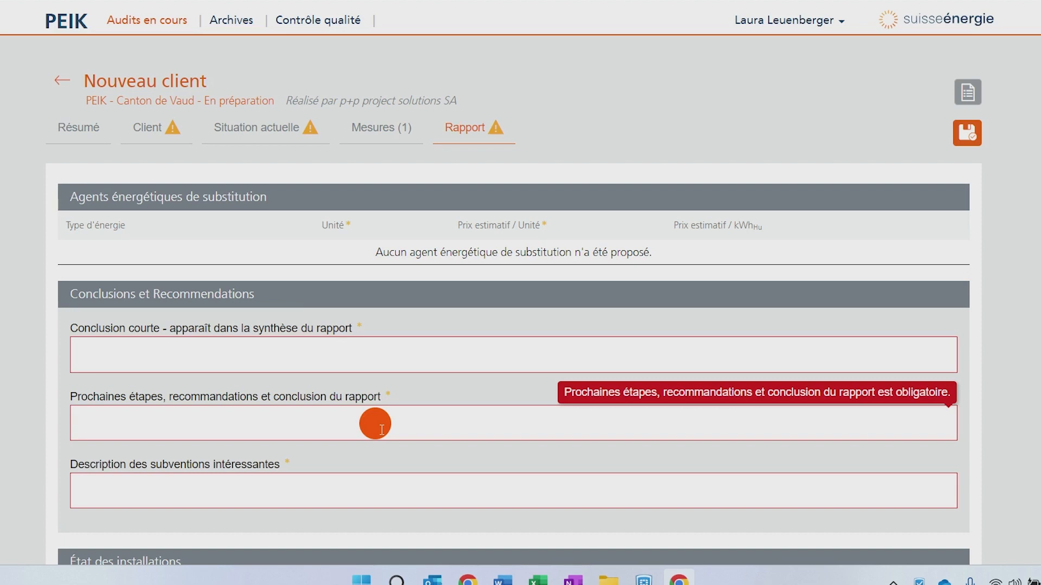
scroll(381, 430, "down", 1)
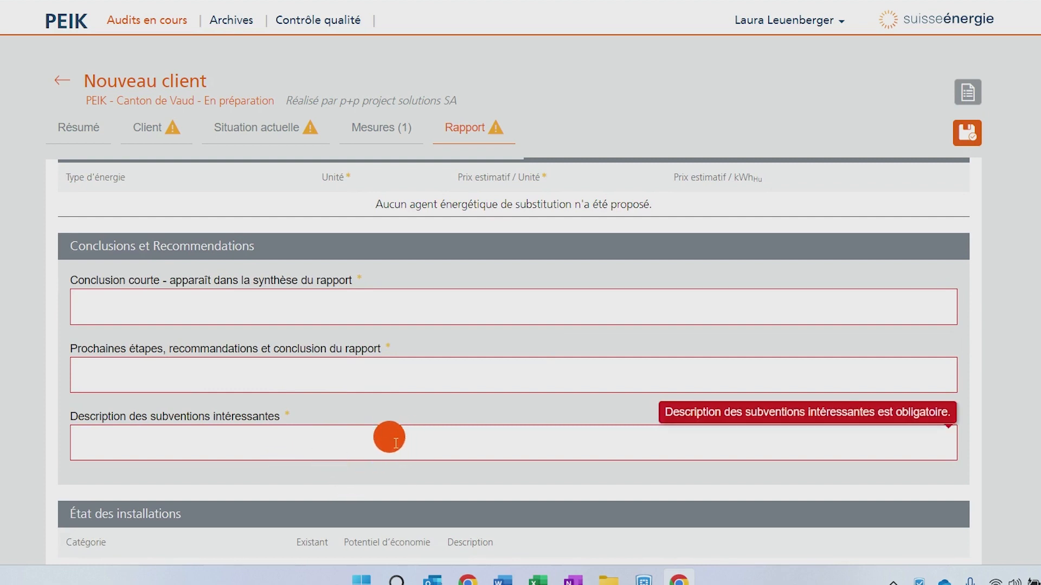
scroll(390, 454, "down", 3)
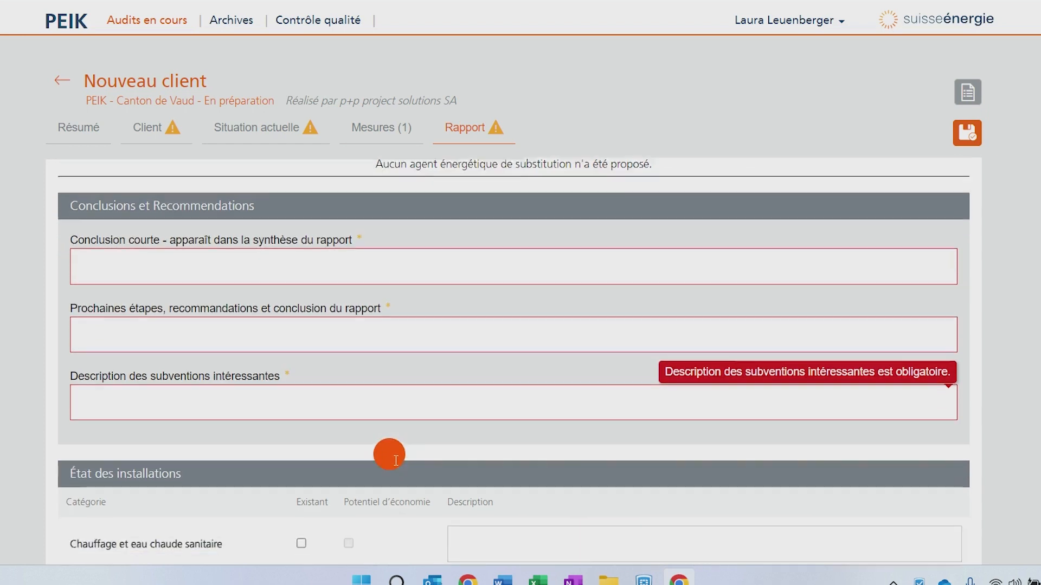
scroll(391, 457, "down", 15)
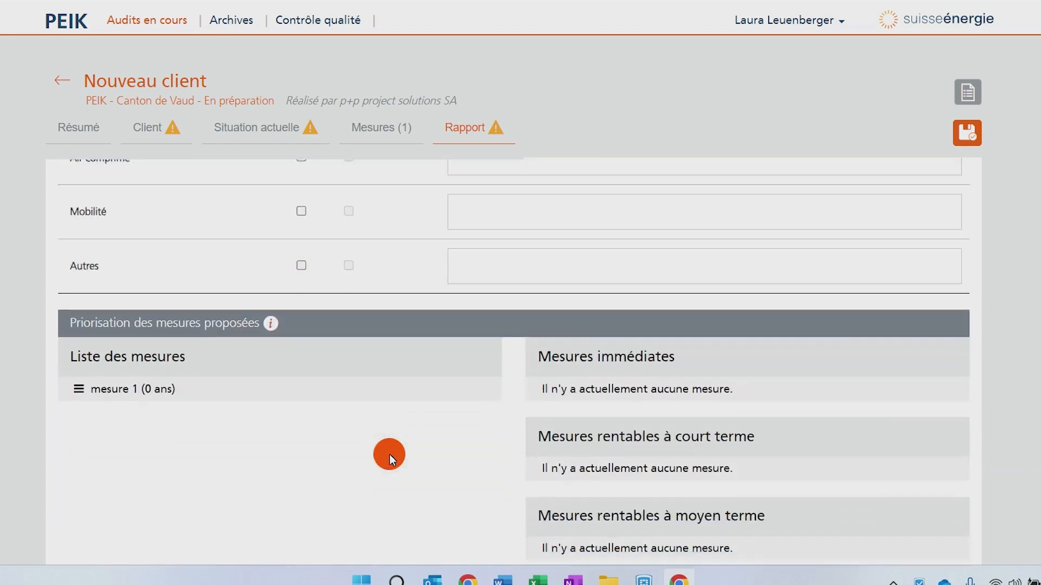
scroll(390, 455, "up", 12)
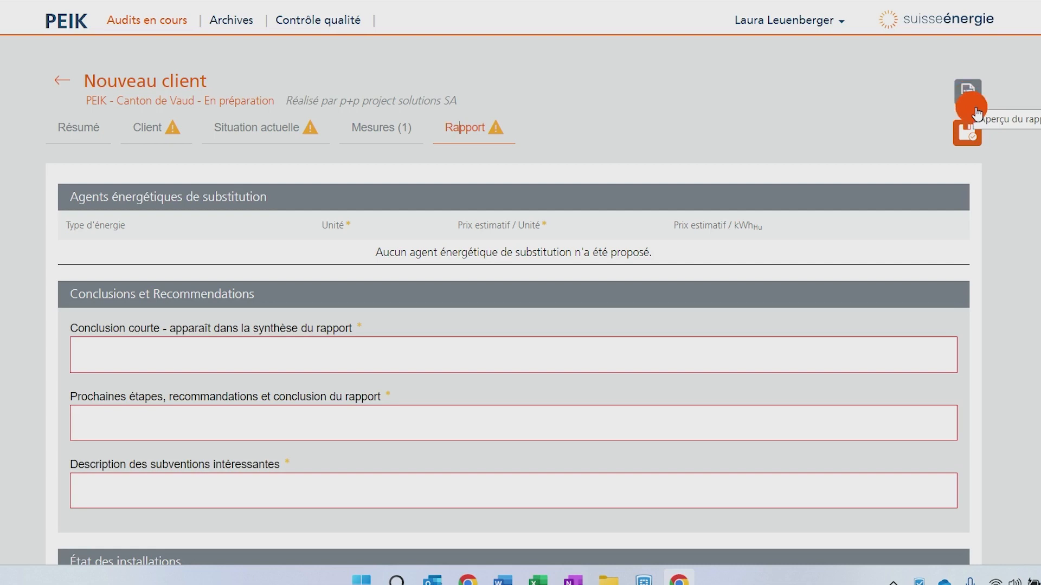
left_click(968, 136)
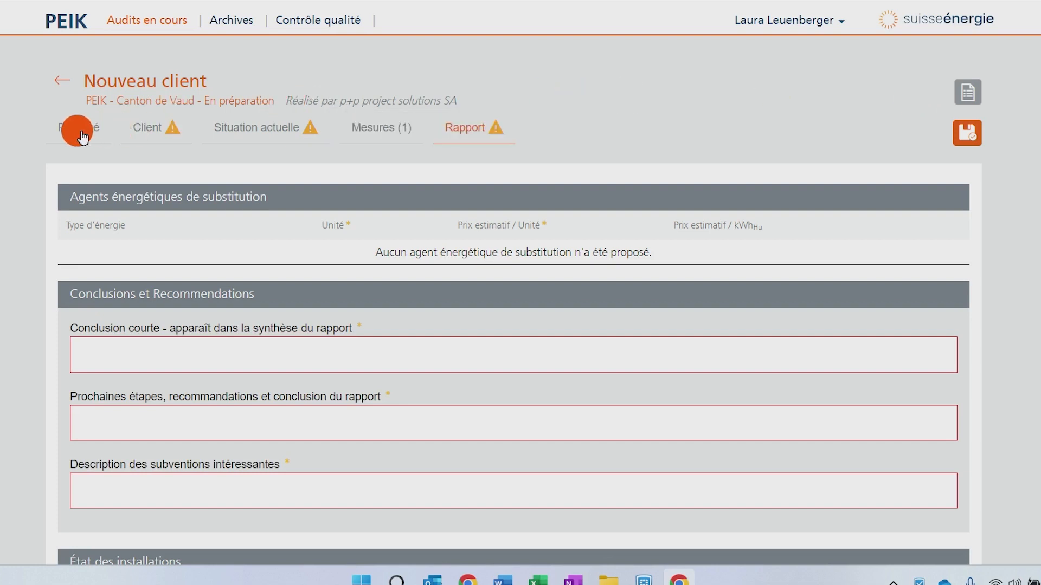
- Switch to the Client section, then back to Mesures and scroll through mesure 1's form
left_click(145, 133)
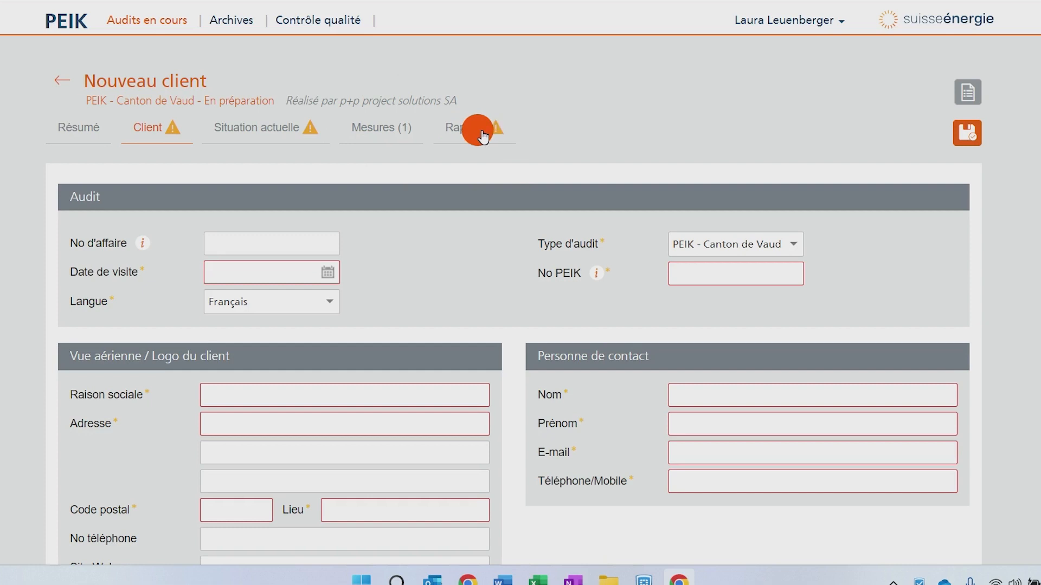
left_click(390, 130)
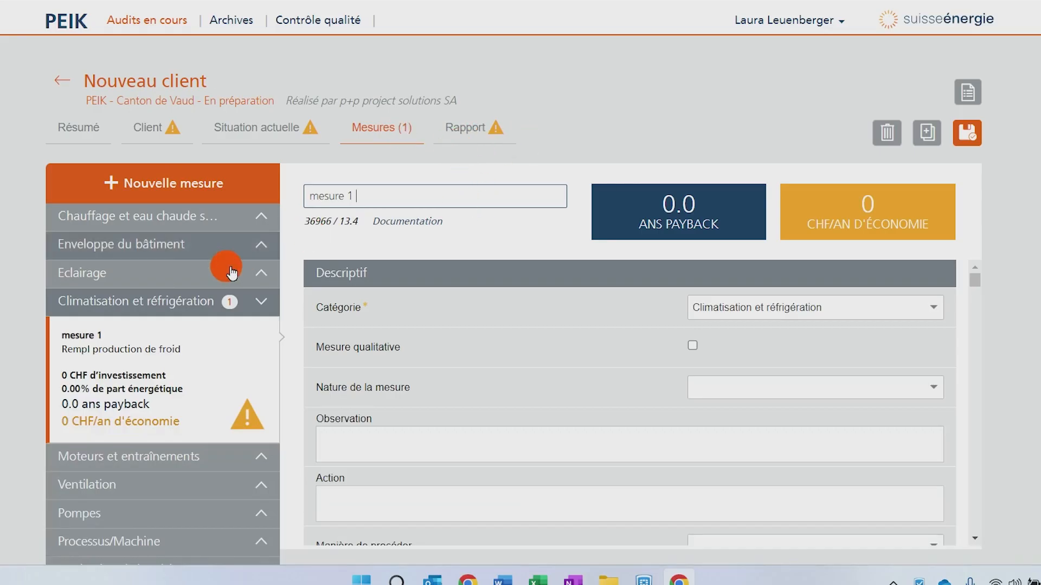
scroll(219, 374, "down", 2)
scroll(223, 392, "down", 2)
scroll(555, 325, "down", 12)
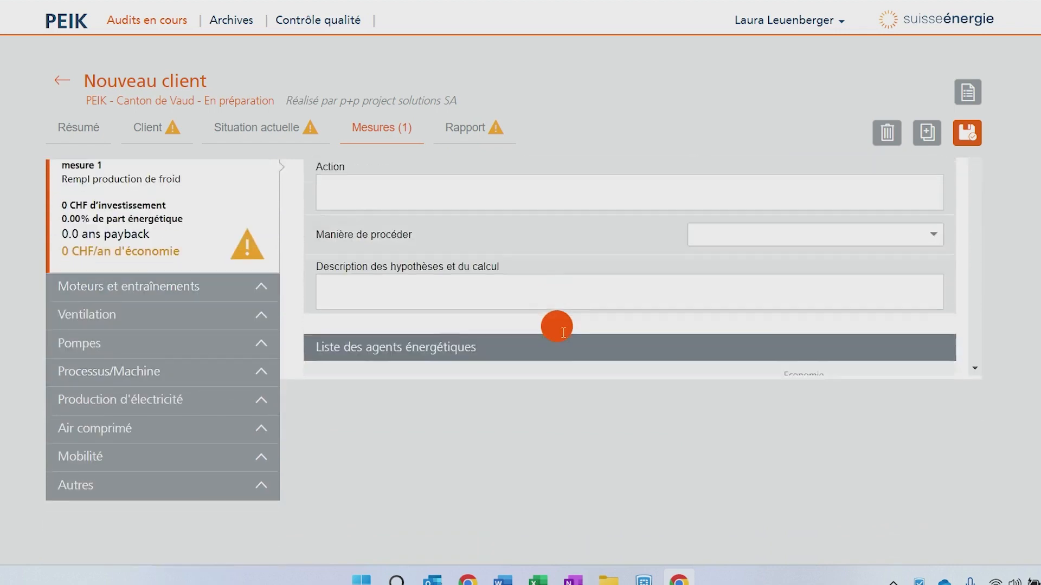
scroll(557, 326, "up", 10)
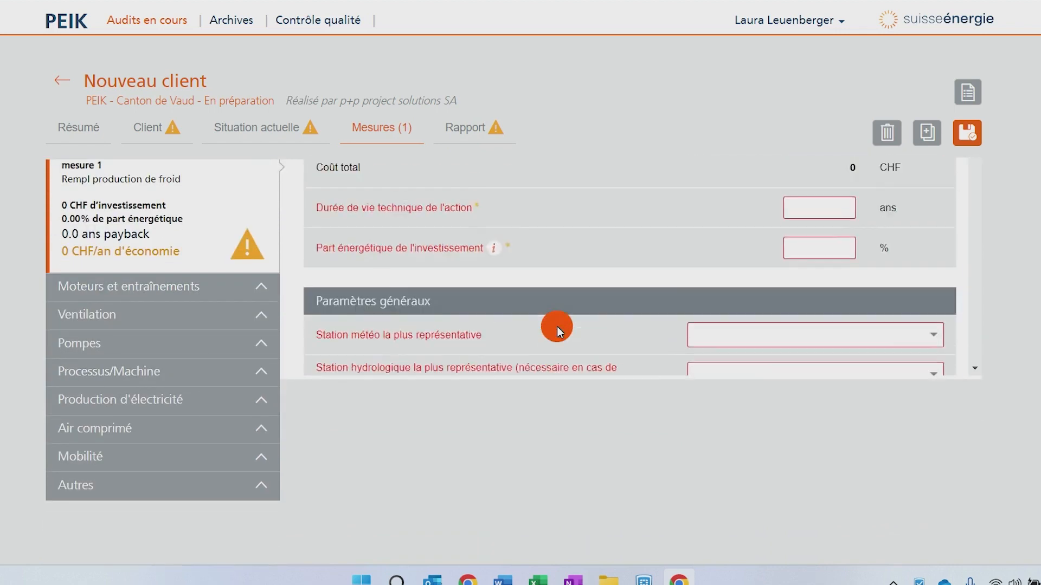
scroll(557, 326, "up", 4)
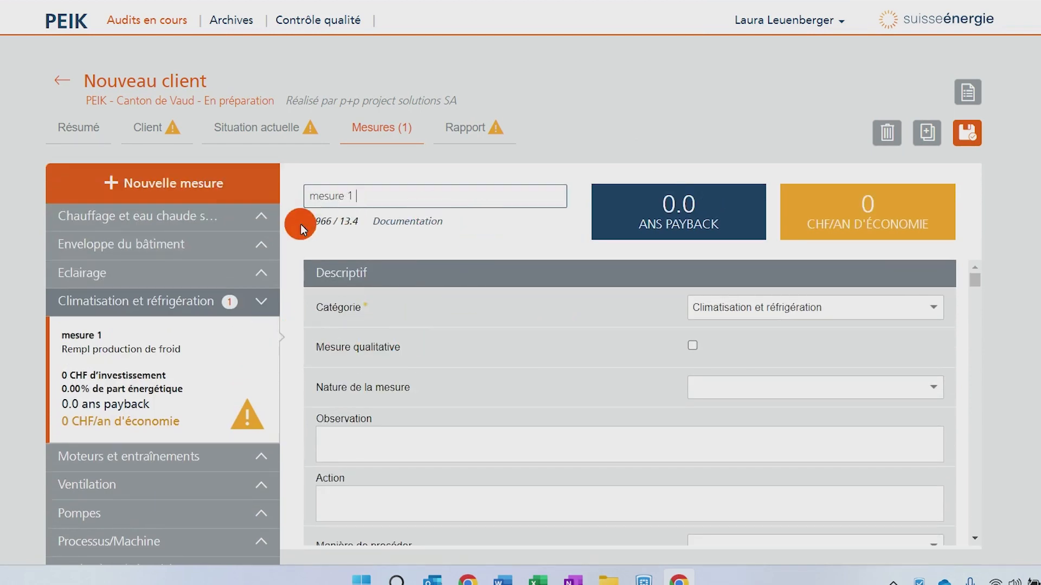
- Create a new measure in the Autres category using the Mesure vide template
left_click(192, 184)
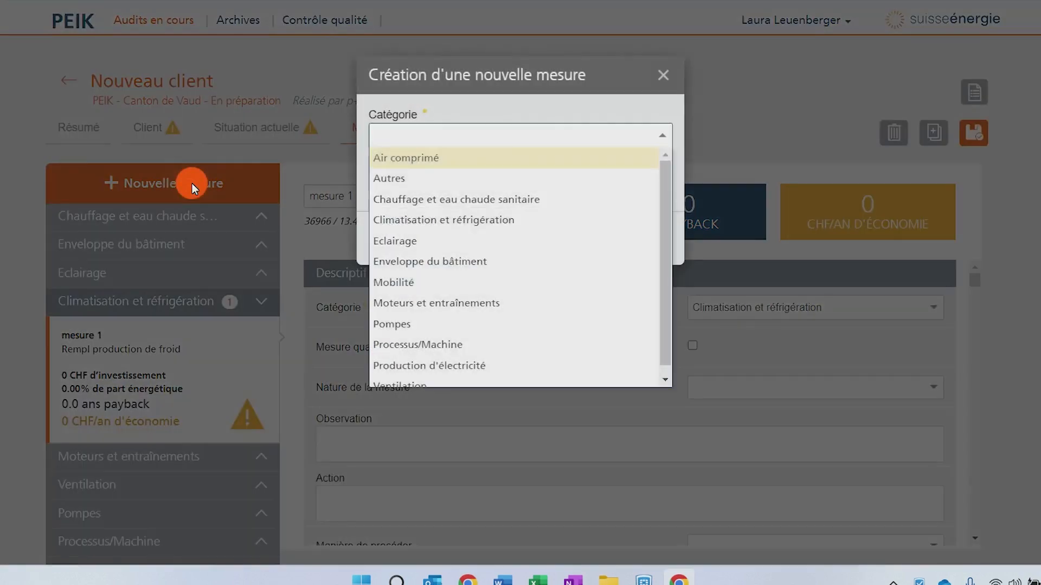
left_click(494, 180)
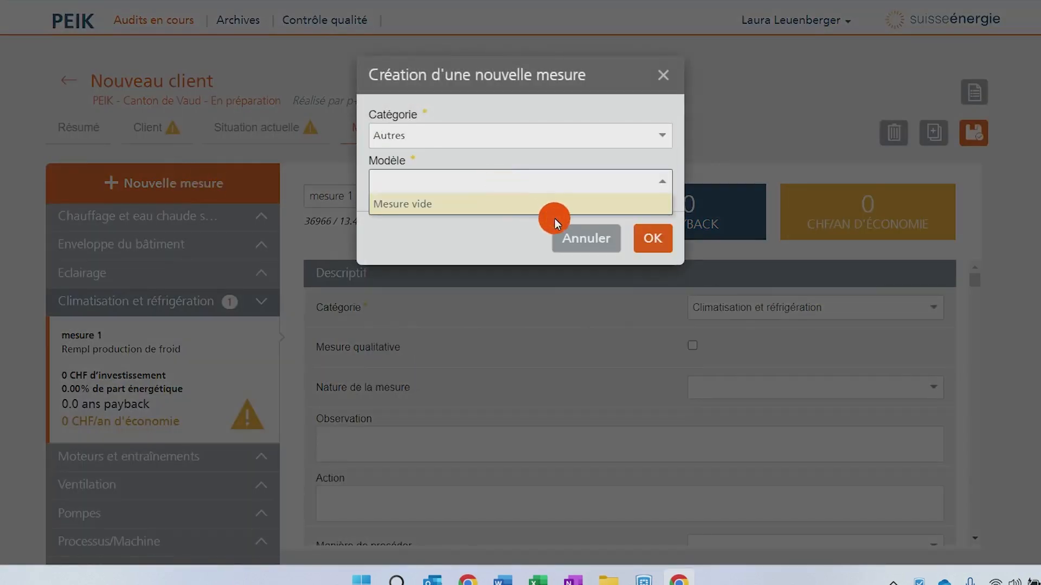
left_click(477, 203)
left_click(657, 243)
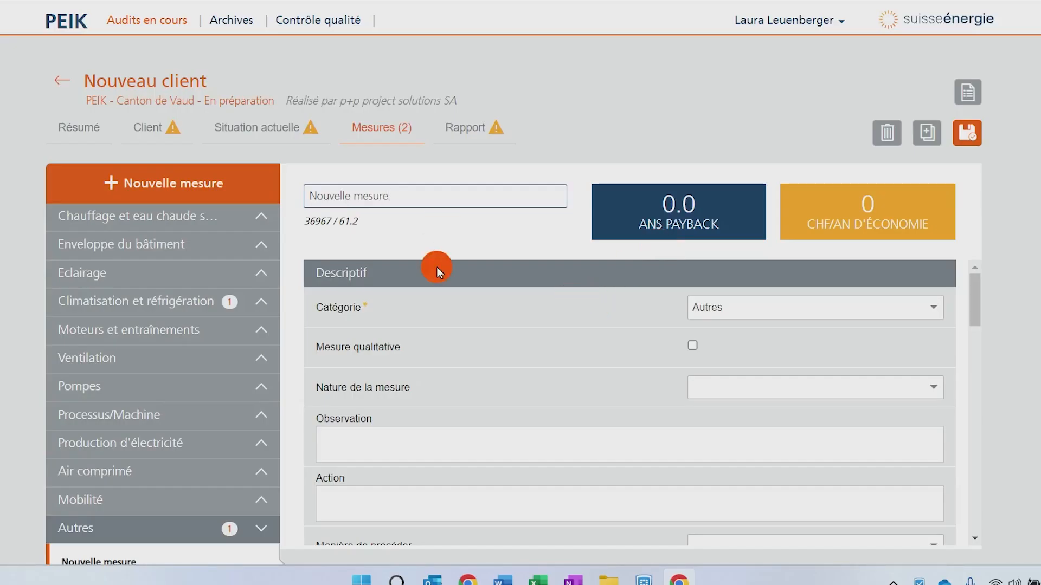
- Review the new measure's descriptive, energy agents, investment, existing state, renovated state and photo sections
scroll(440, 281, "down", 8)
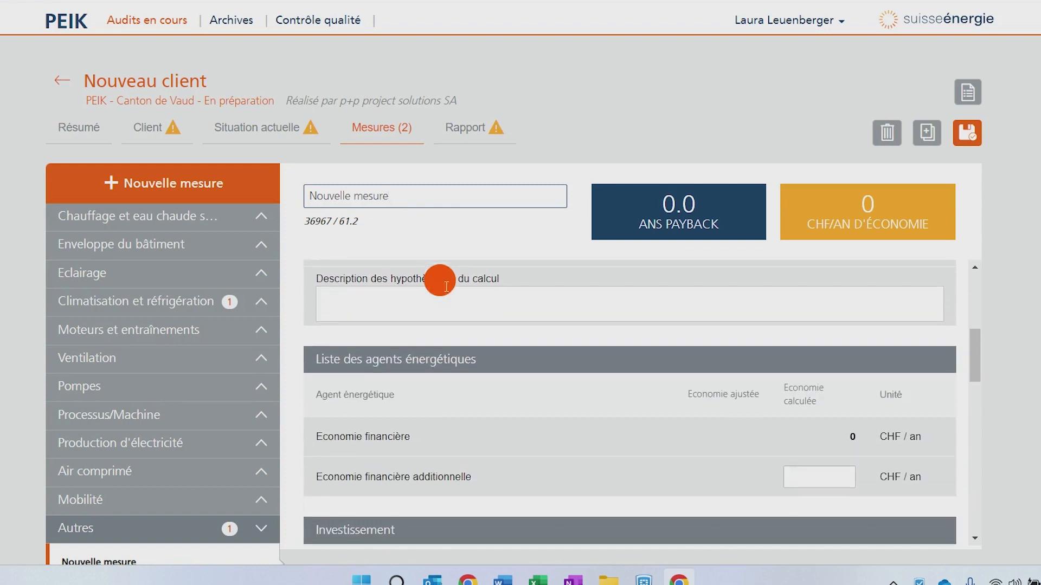
scroll(440, 283, "down", 3)
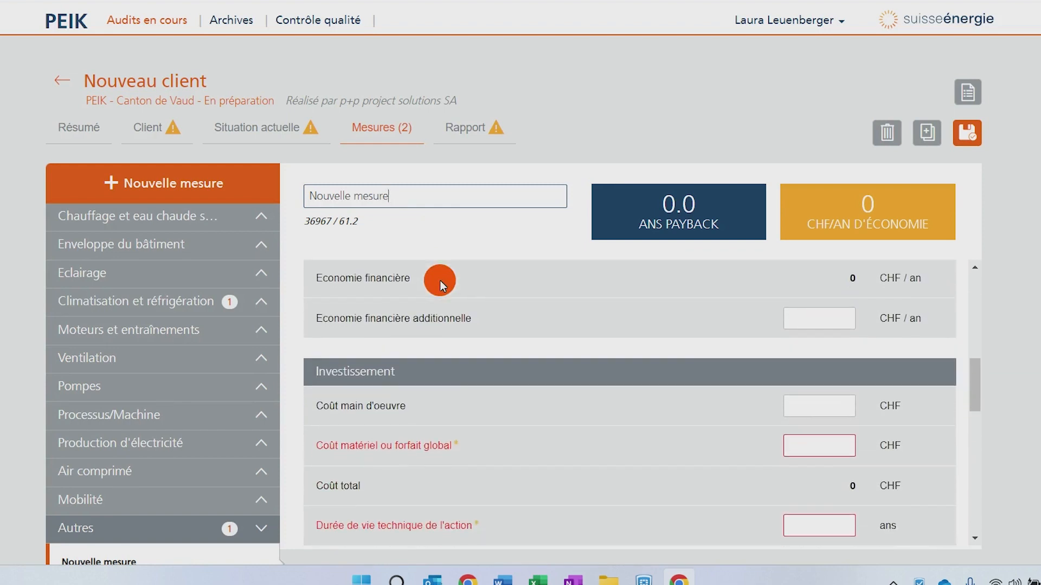
scroll(472, 373, "up", 6)
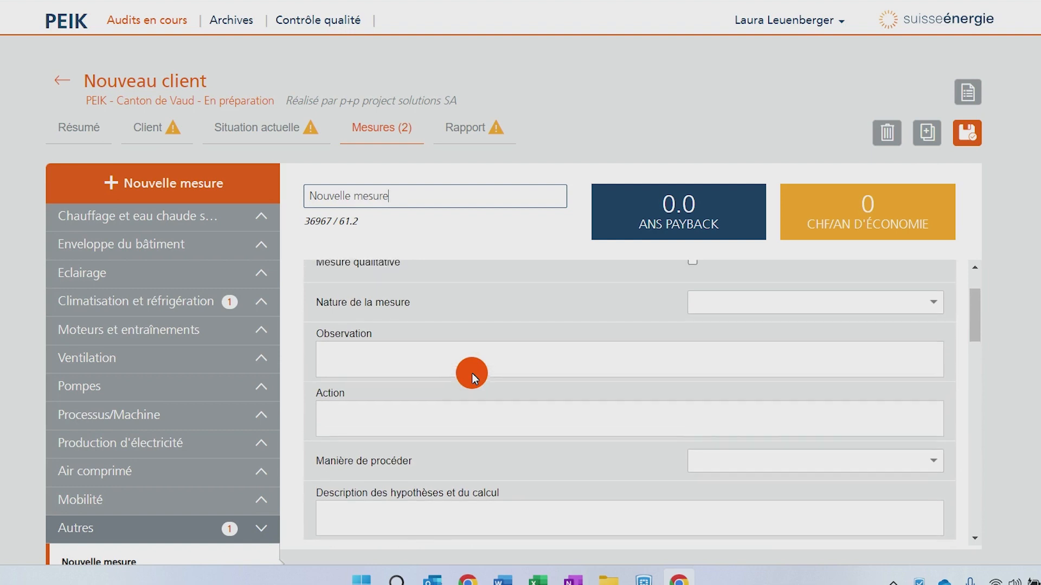
scroll(472, 372, "up", 2)
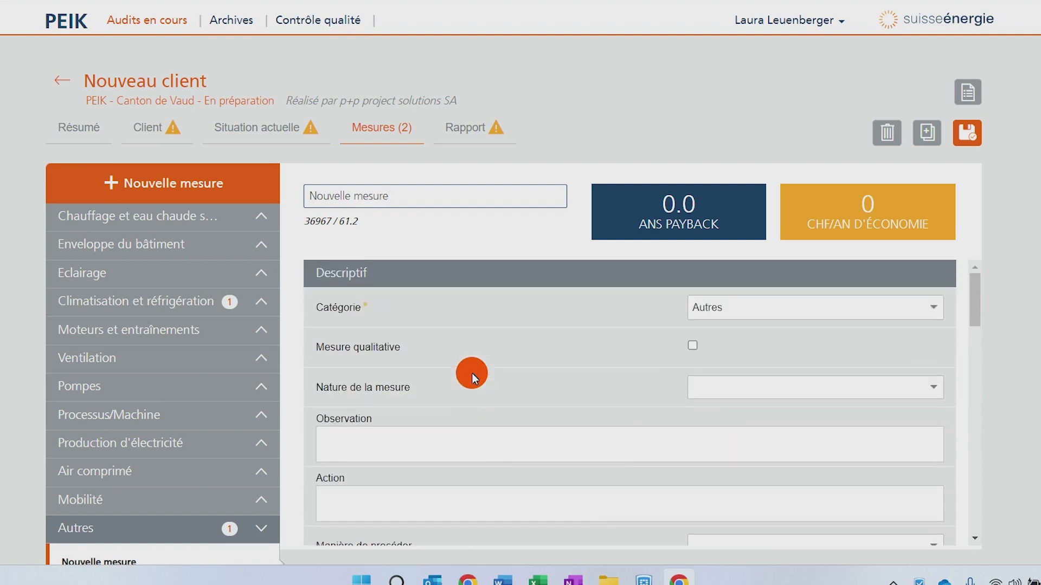
scroll(472, 373, "down", 3)
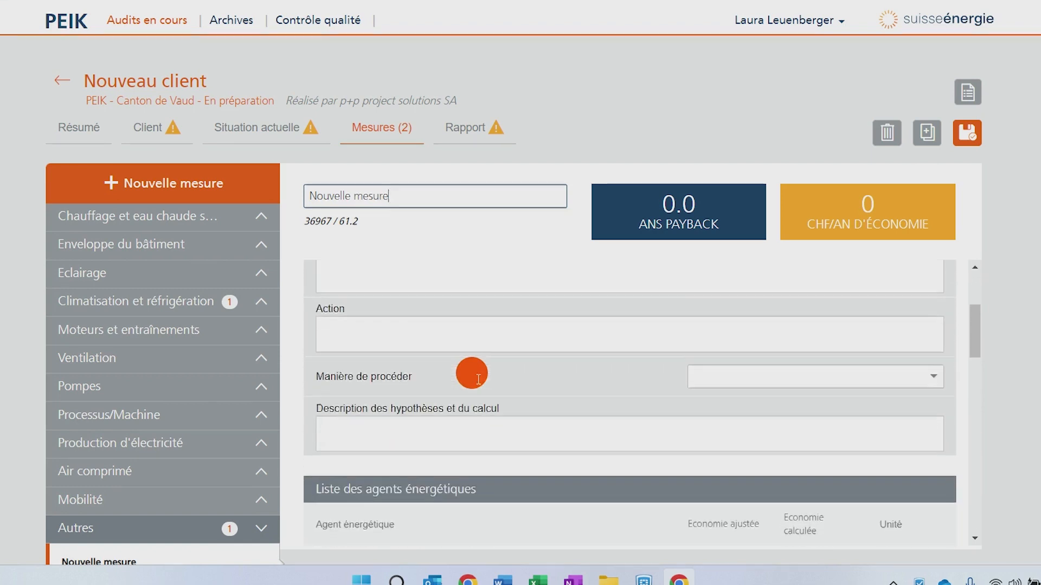
scroll(472, 373, "down", 5)
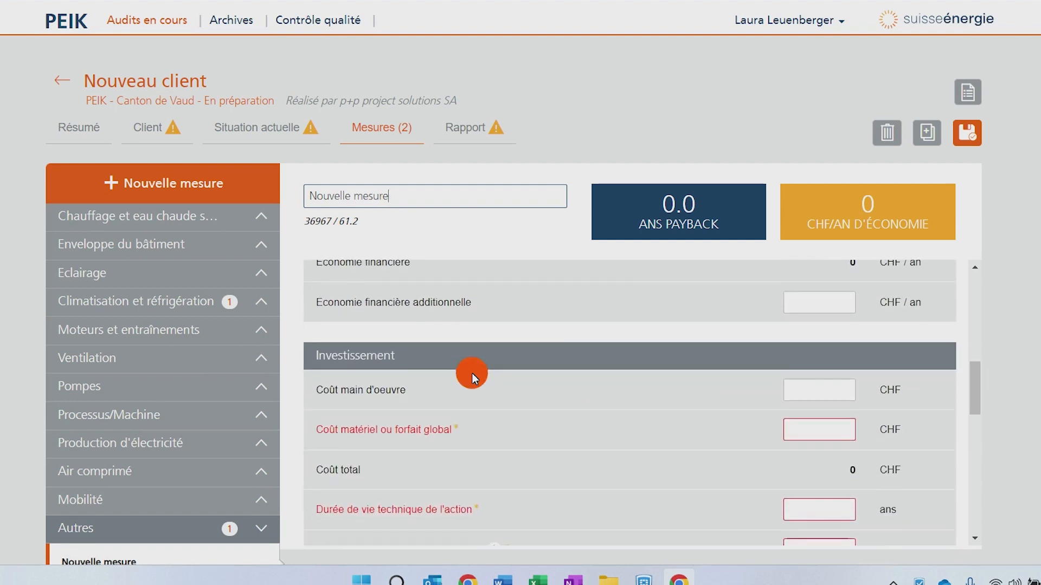
scroll(471, 373, "down", 5)
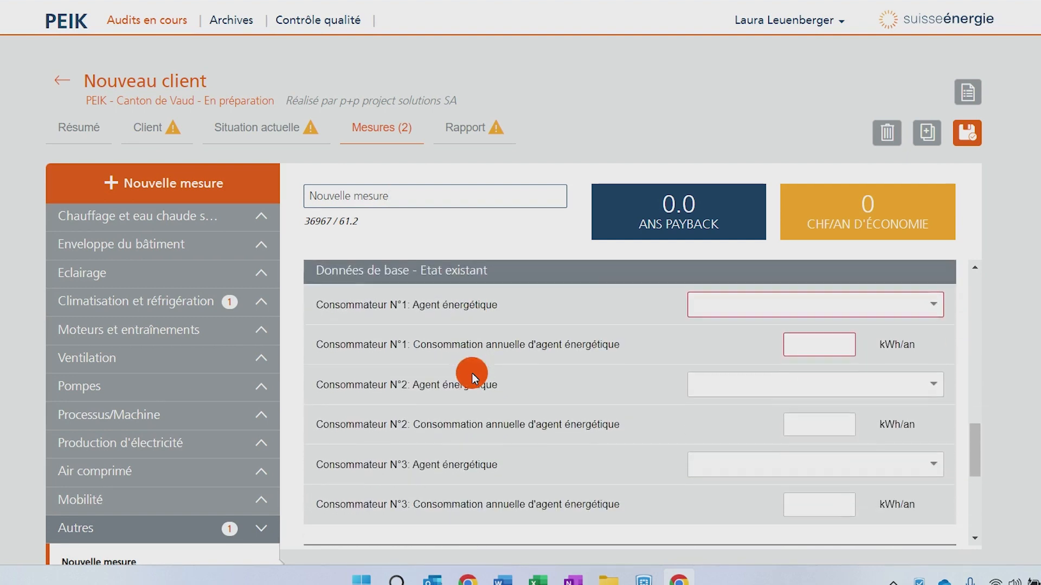
scroll(471, 373, "down", 3)
scroll(472, 372, "up", 8)
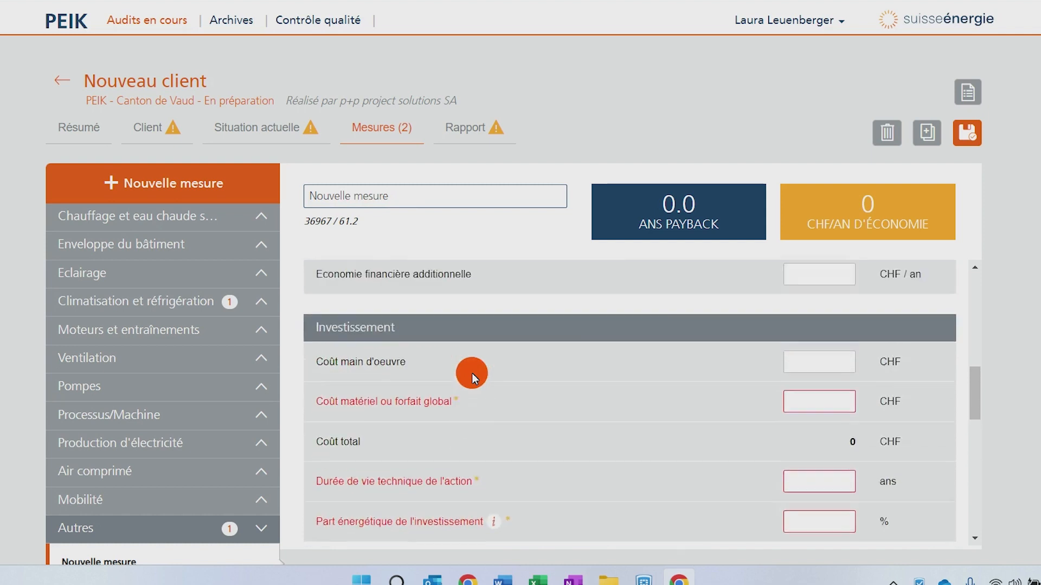
scroll(471, 373, "up", 2)
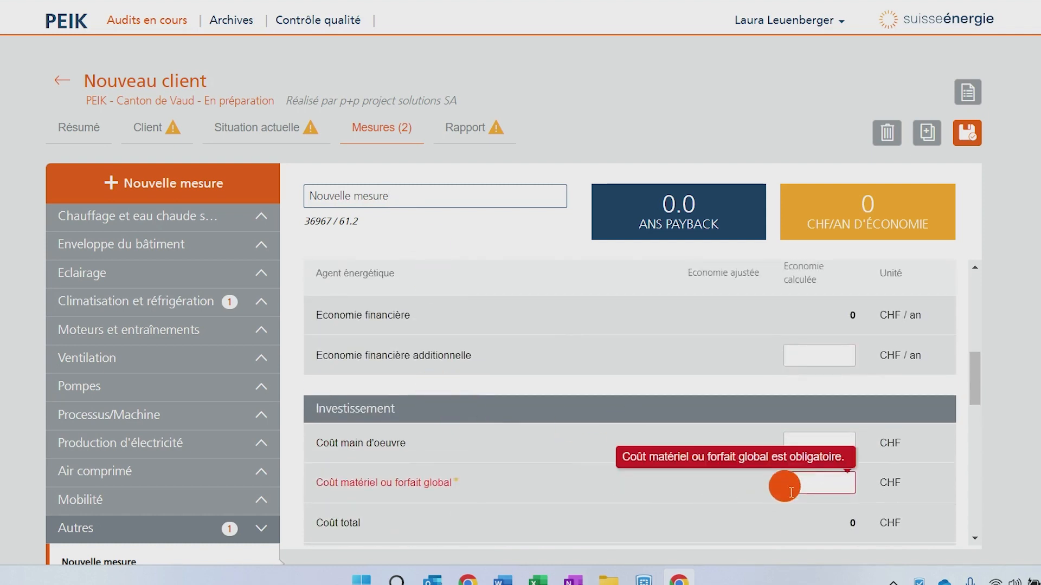
scroll(668, 438, "down", 6)
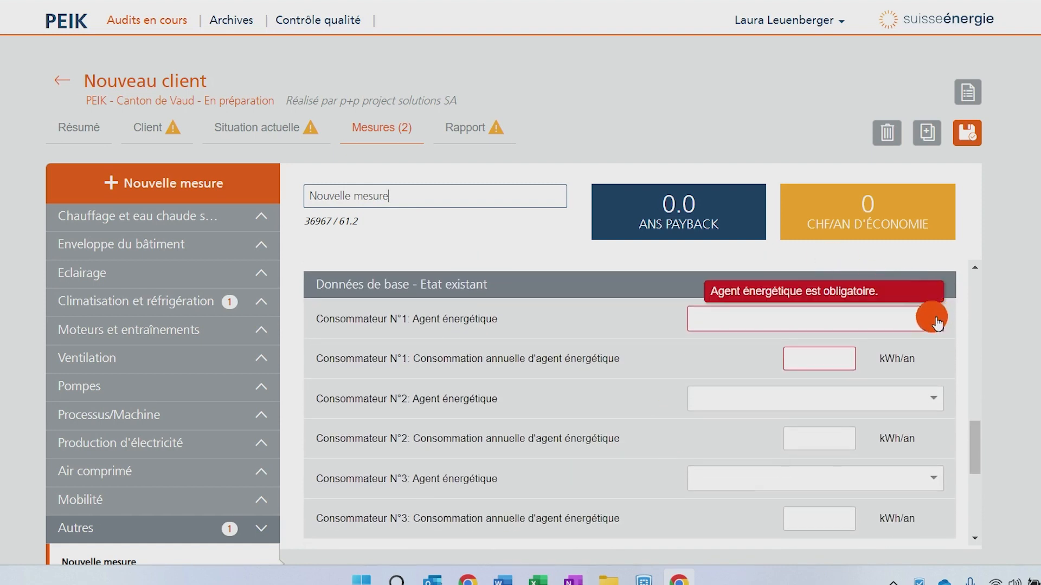
scroll(629, 412, "down", 5)
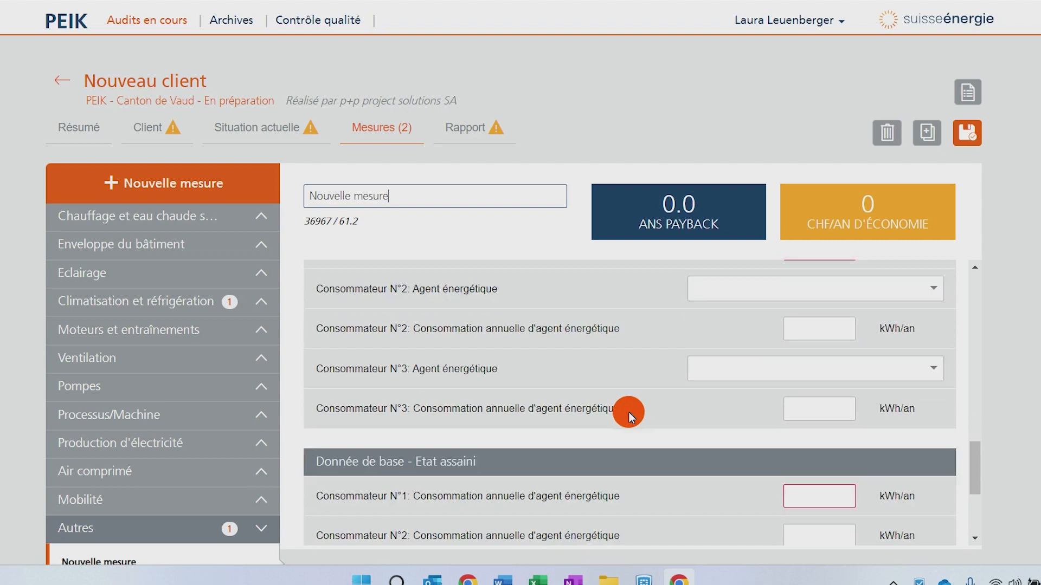
scroll(615, 458, "down", 5)
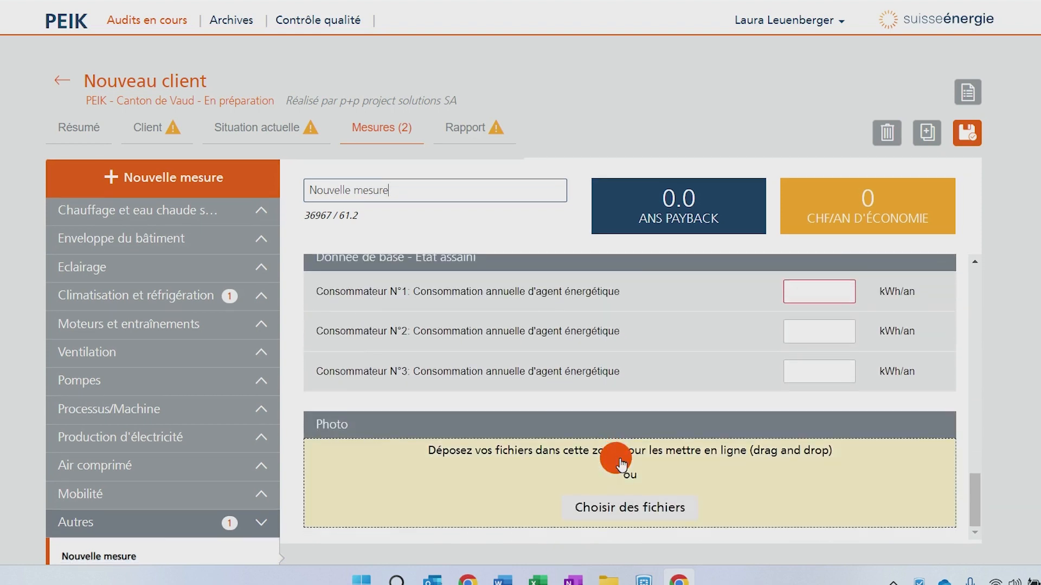
scroll(616, 457, "up", 8)
scroll(616, 457, "down", 1)
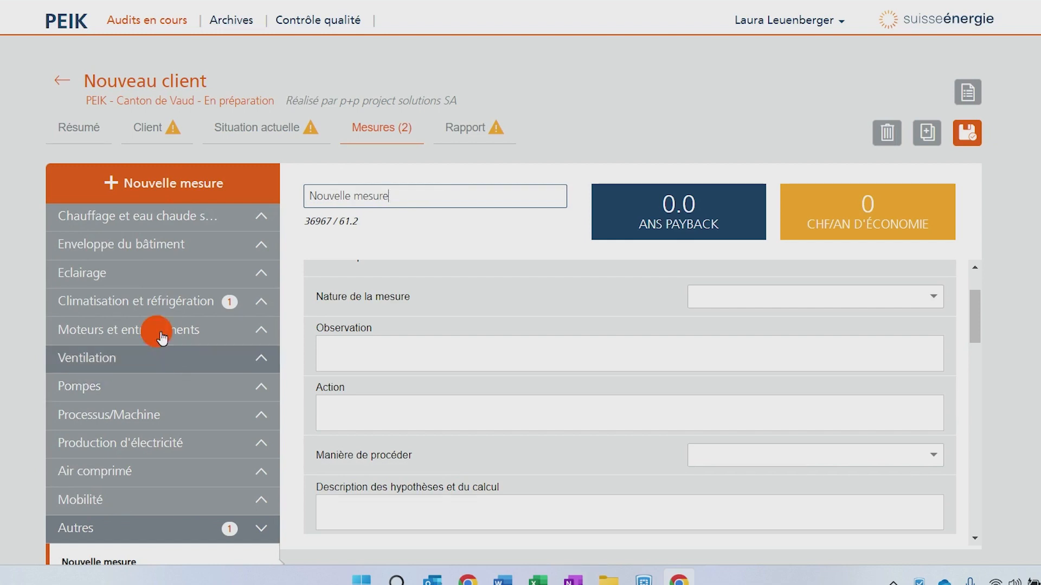
scroll(163, 443, "down", 2)
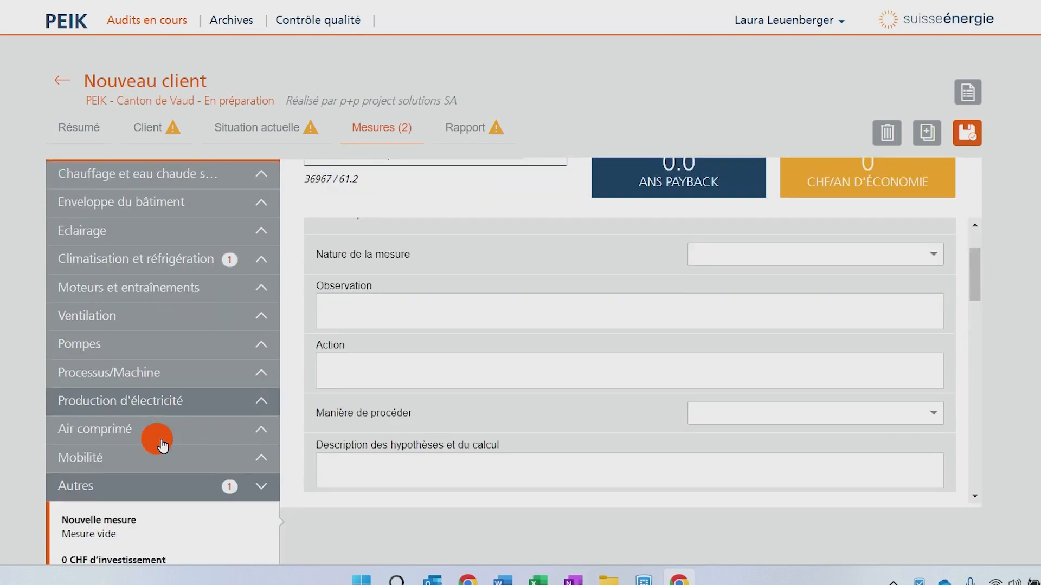
scroll(164, 444, "up", 2)
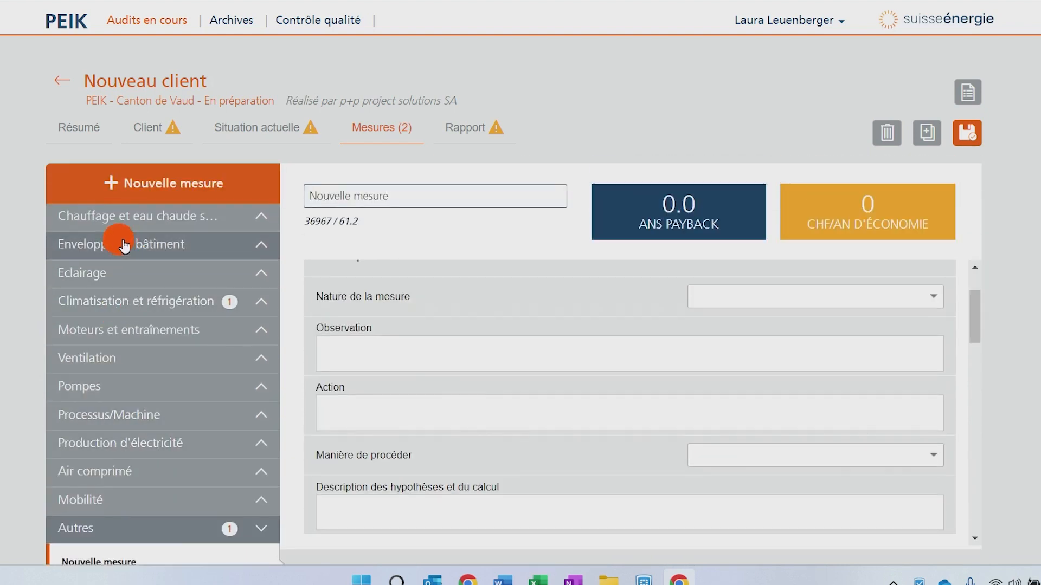
- Open mesure 1, mark it as a qualitative measure and set its savings potential to + + +
left_click(111, 301)
left_click(99, 373)
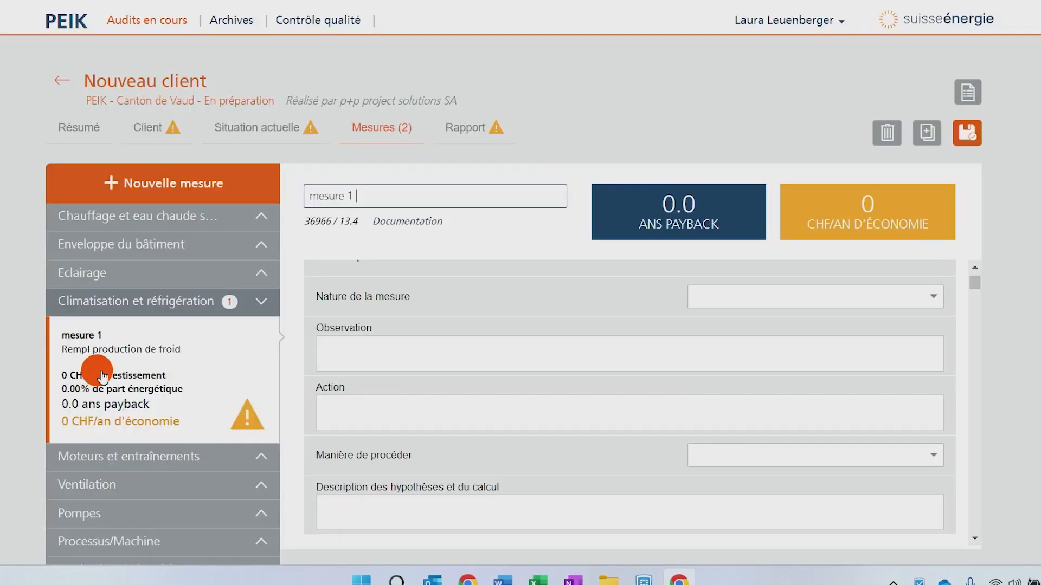
scroll(396, 423, "up", 2)
scroll(294, 441, "down", 8)
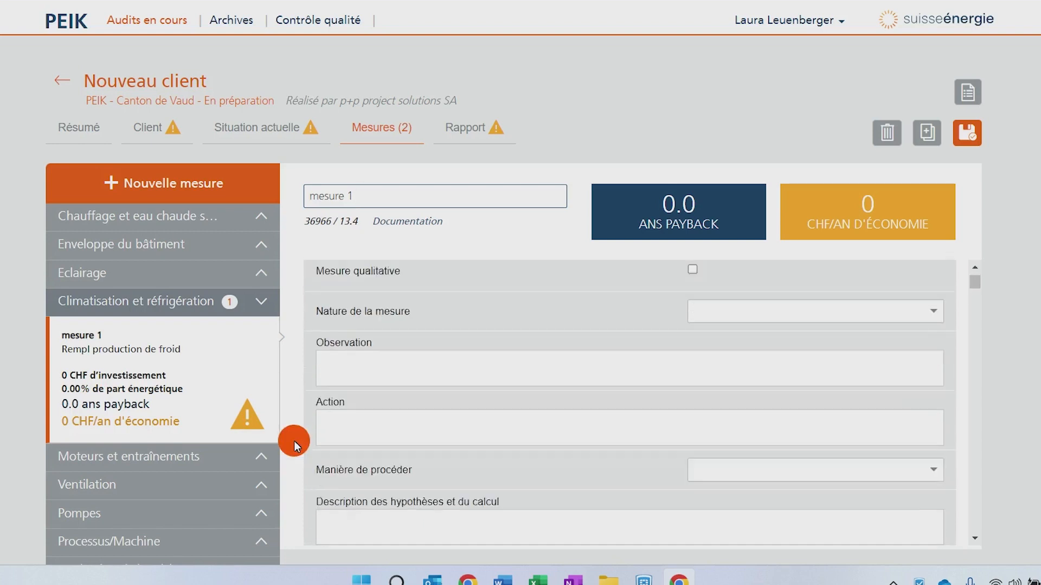
scroll(585, 424, "down", 2)
scroll(584, 424, "up", 10)
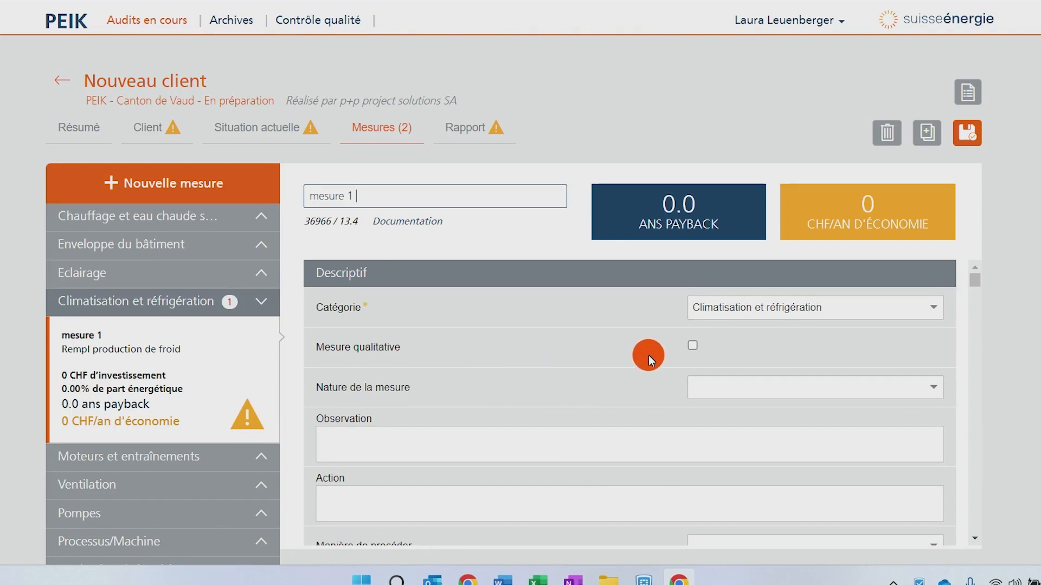
left_click(693, 347)
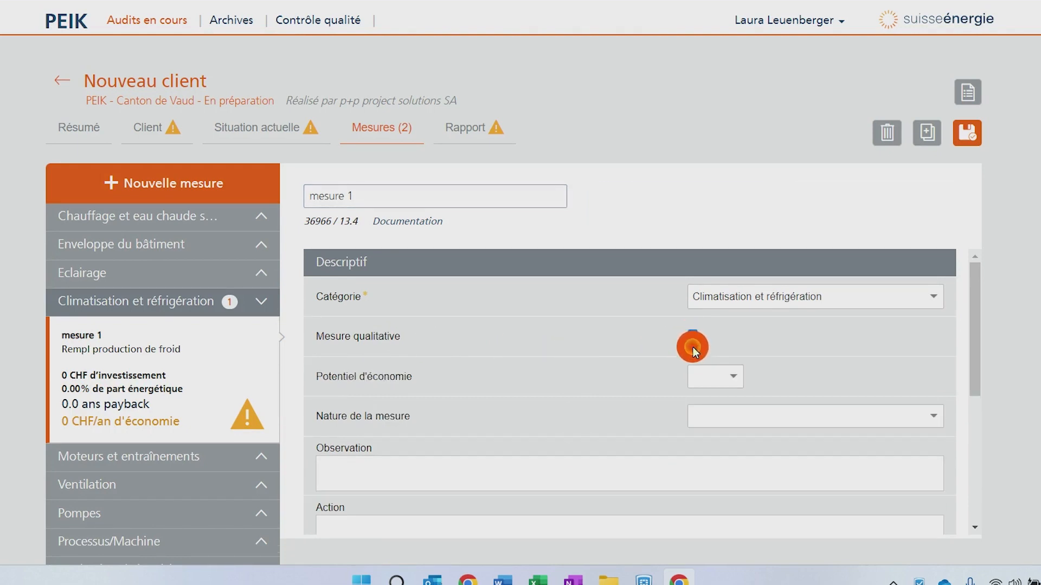
left_click(740, 377)
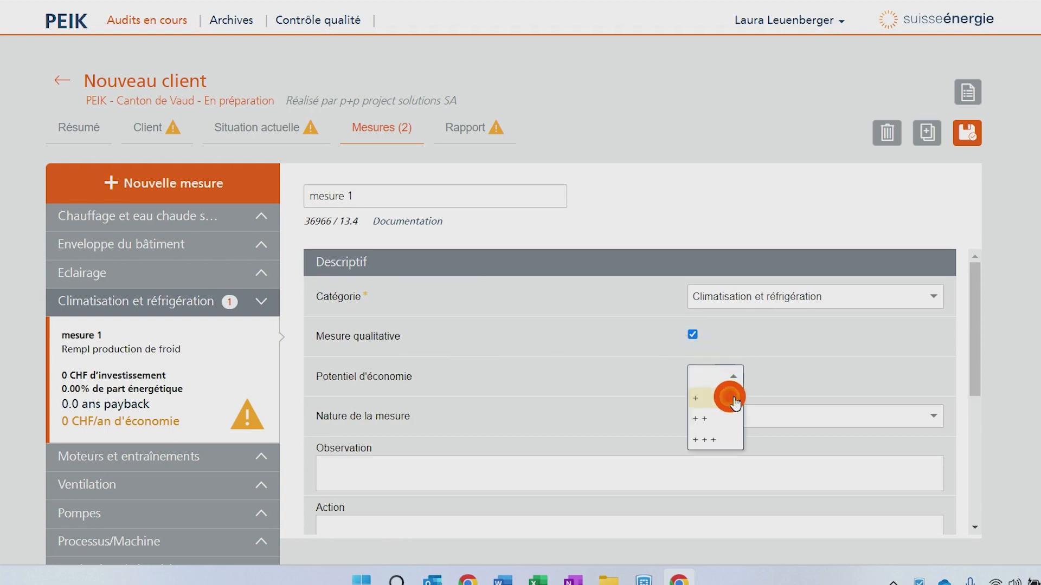
left_click(720, 440)
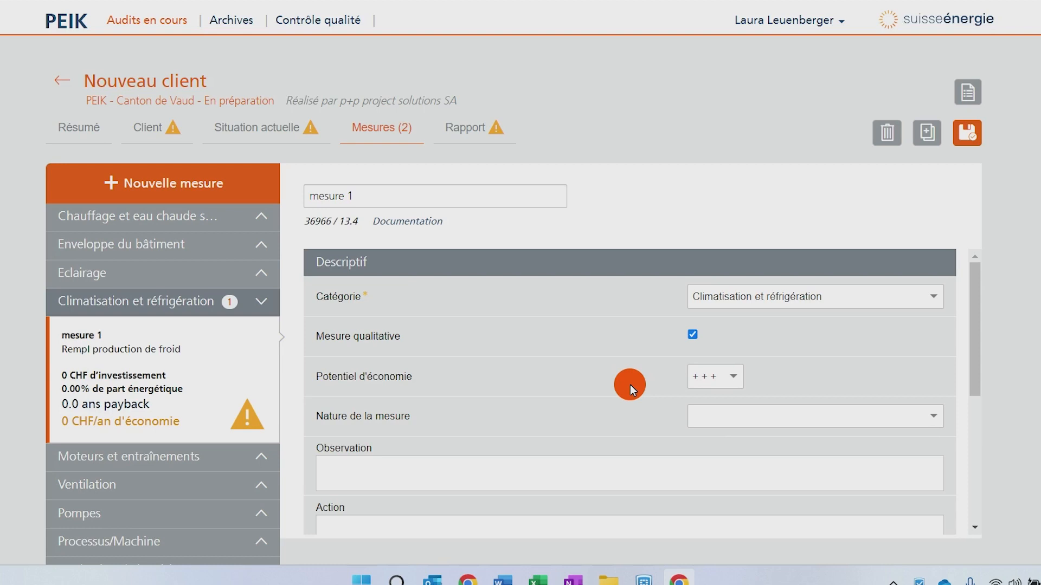
- Clear the qualitative measure option on mesure 1 and save the audit
left_click(694, 335)
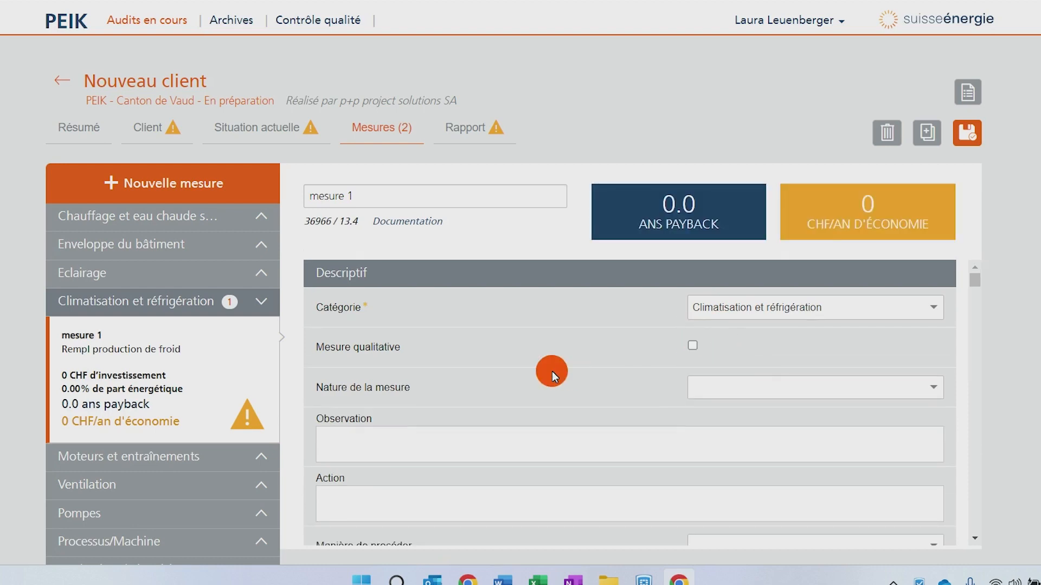
left_click(959, 135)
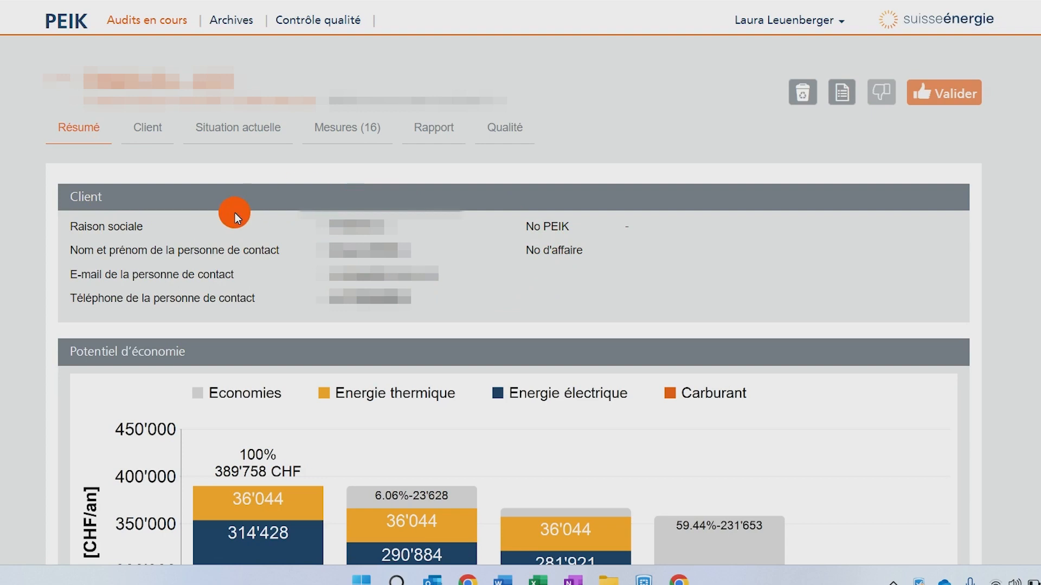
- Scroll through a completed audit's summary: savings potential chart, measure realisation table and recommendations
scroll(424, 240, "down", 3)
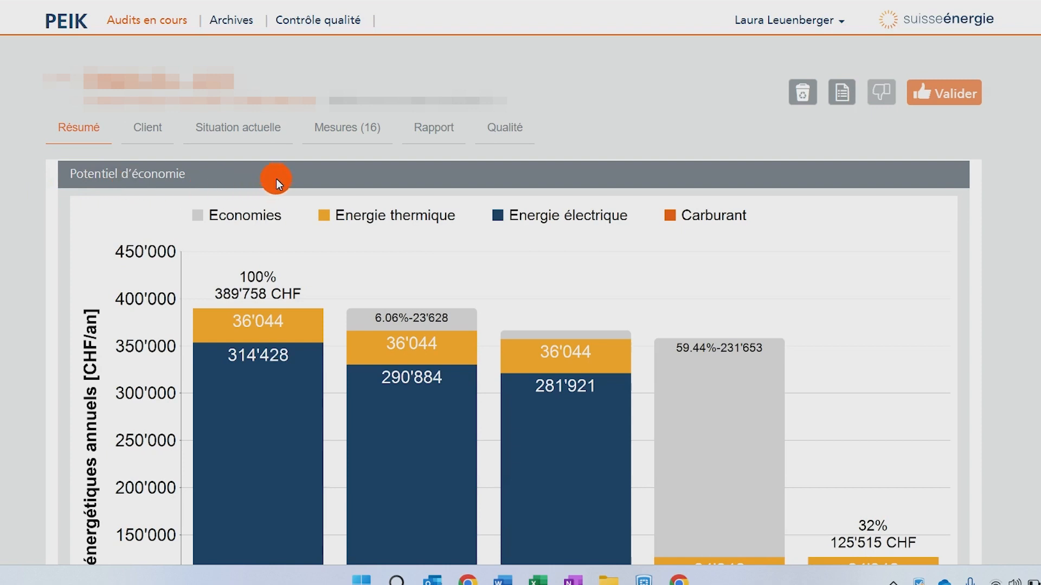
scroll(492, 377, "down", 4)
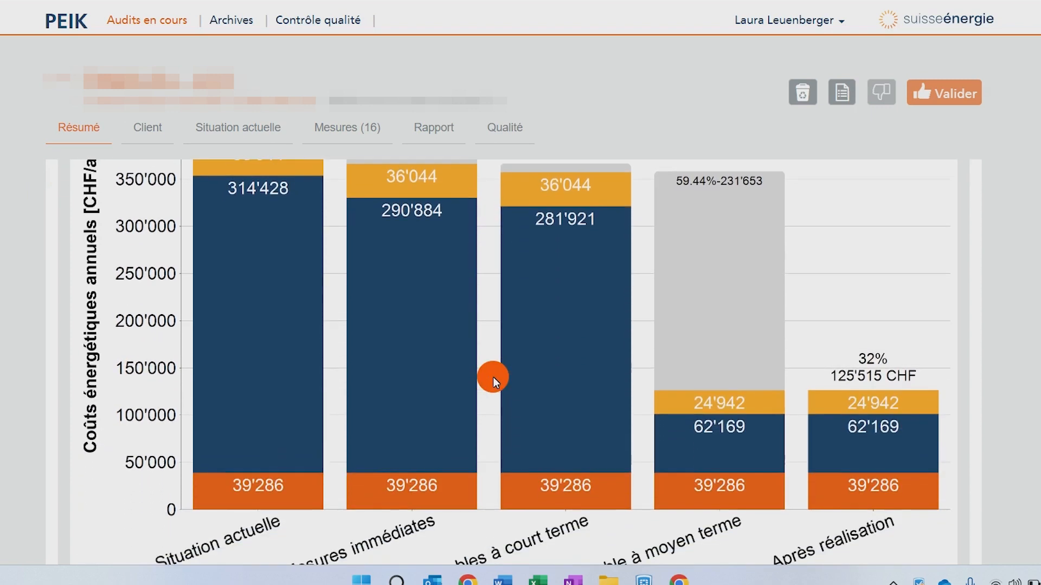
scroll(492, 376, "down", 1)
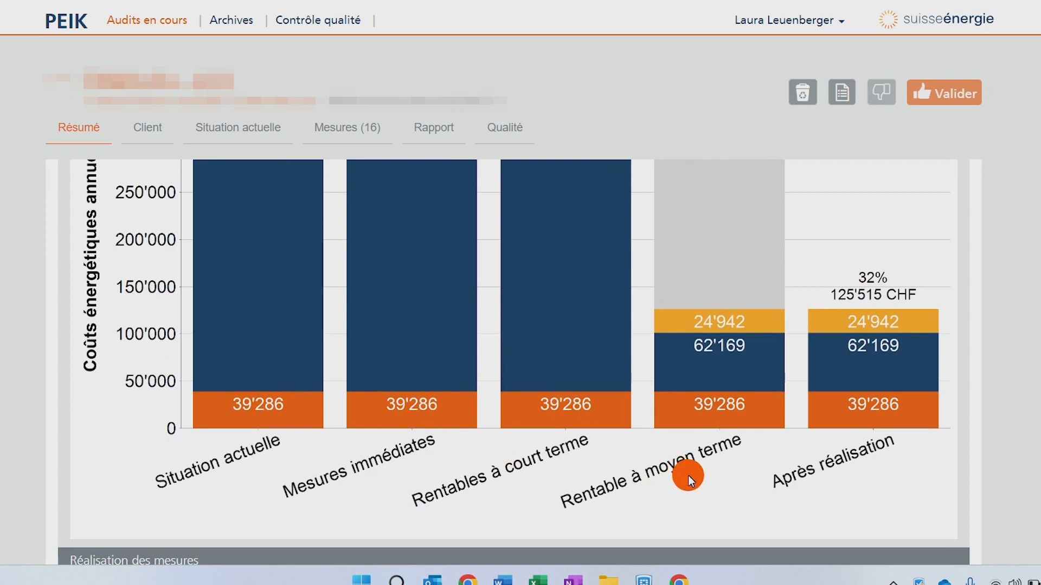
scroll(688, 476, "down", 7)
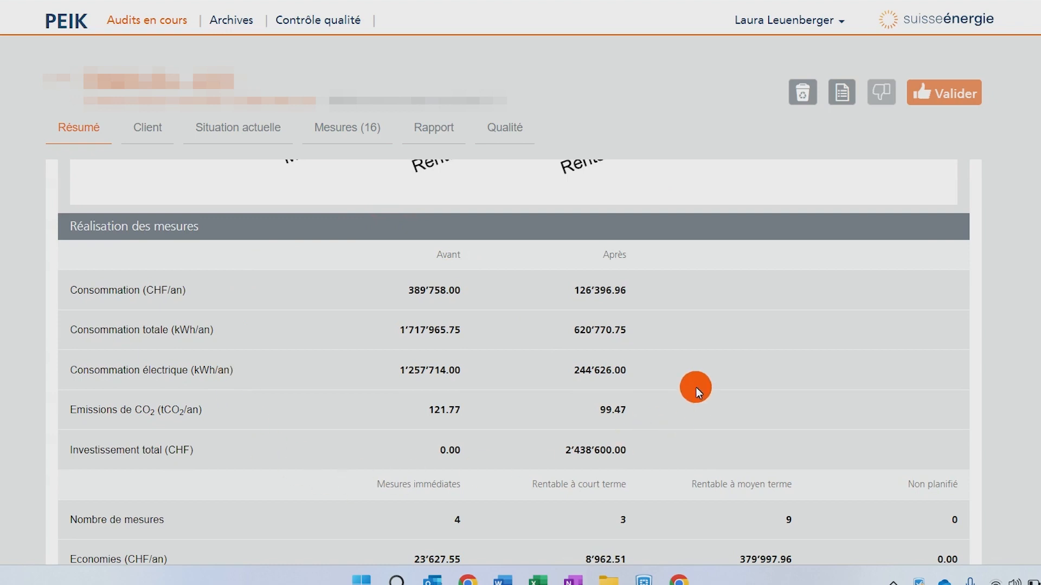
scroll(695, 387, "down", 9)
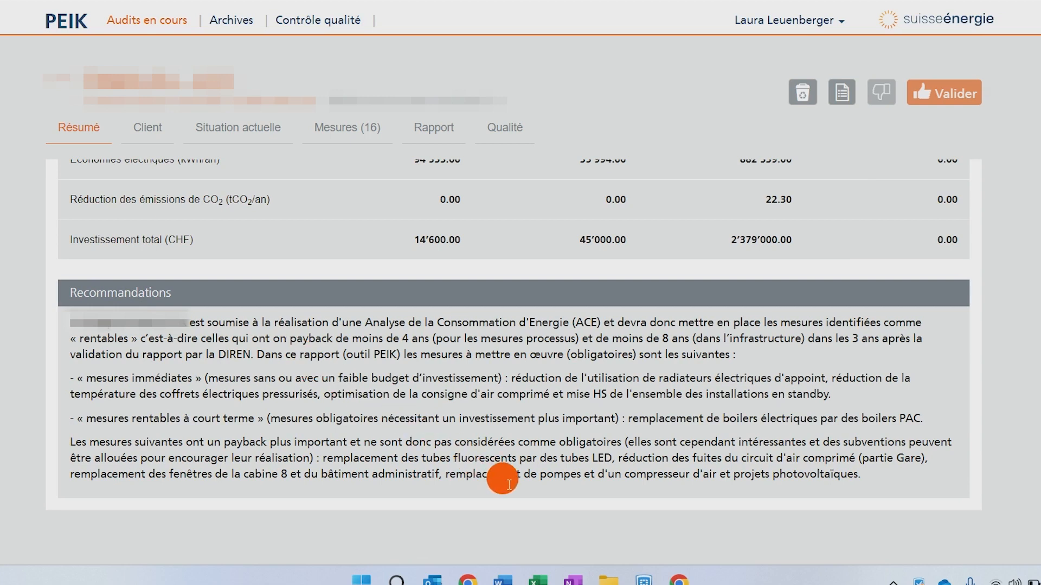
scroll(291, 404, "up", 15)
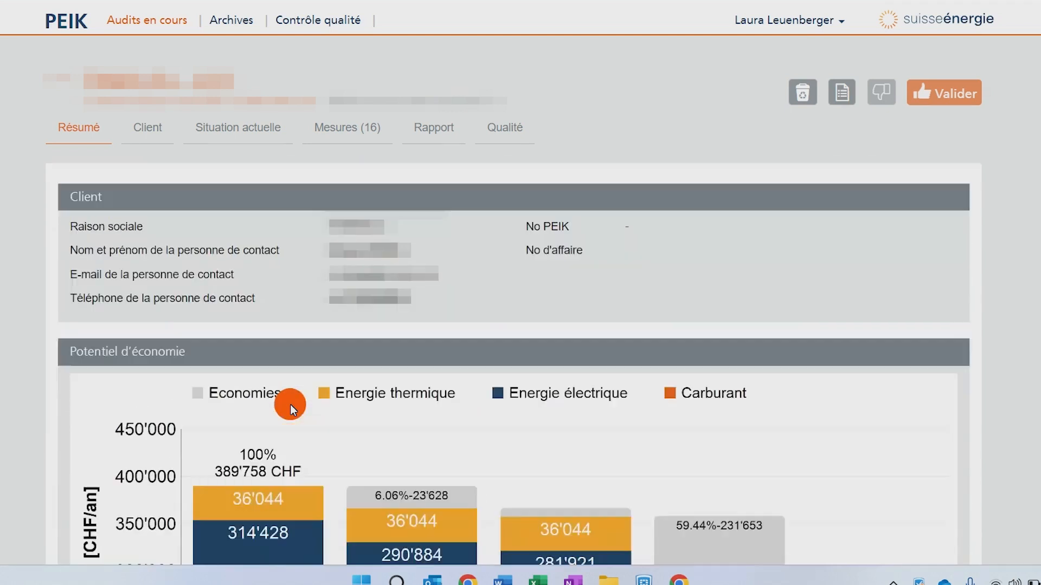
- Open the completed audit's Client section and review its audit and client details
left_click(142, 131)
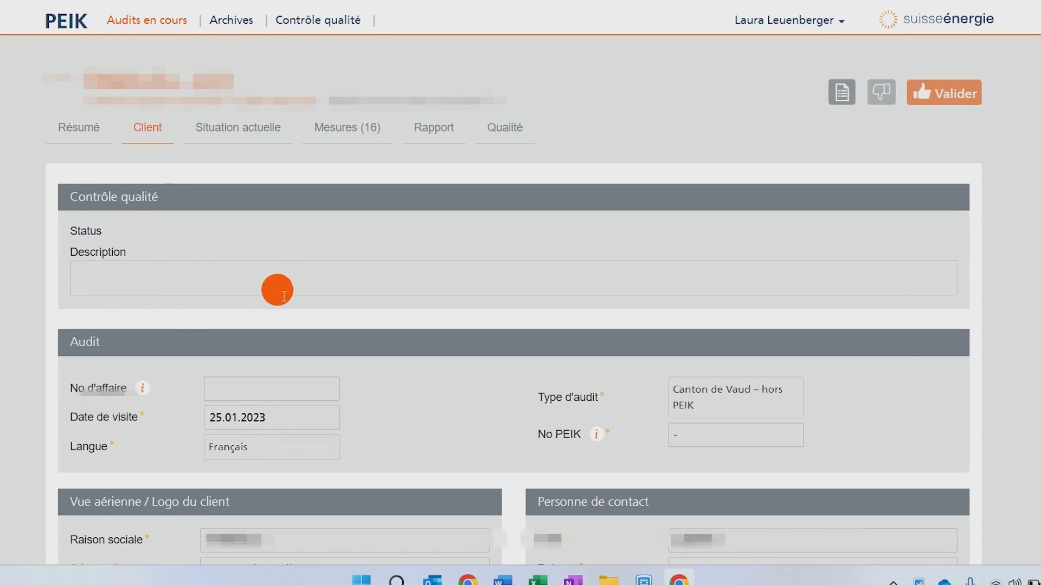
scroll(365, 282, "down", 2)
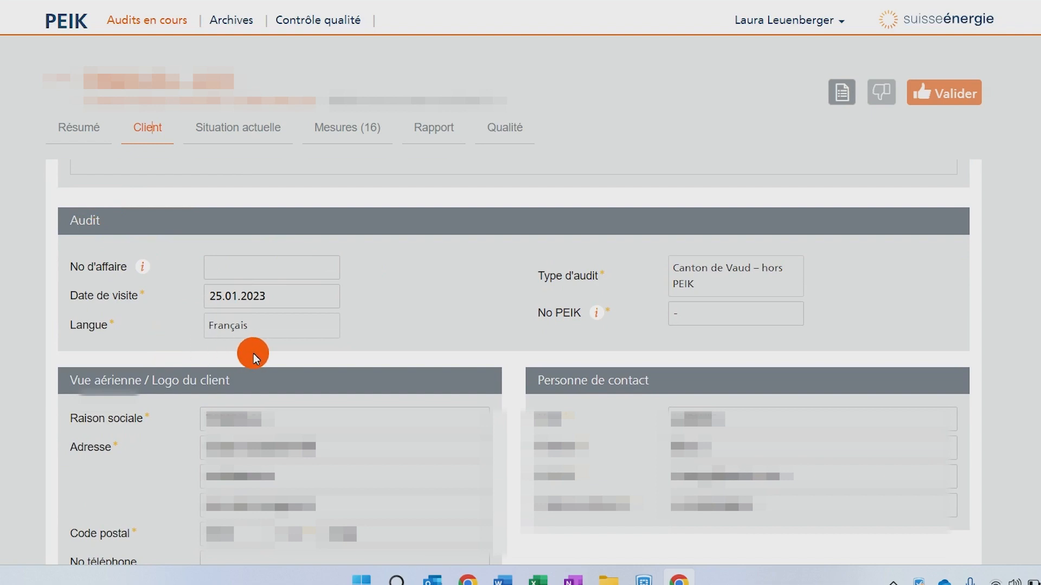
mouse_move(597, 318)
scroll(457, 284, "down", 3)
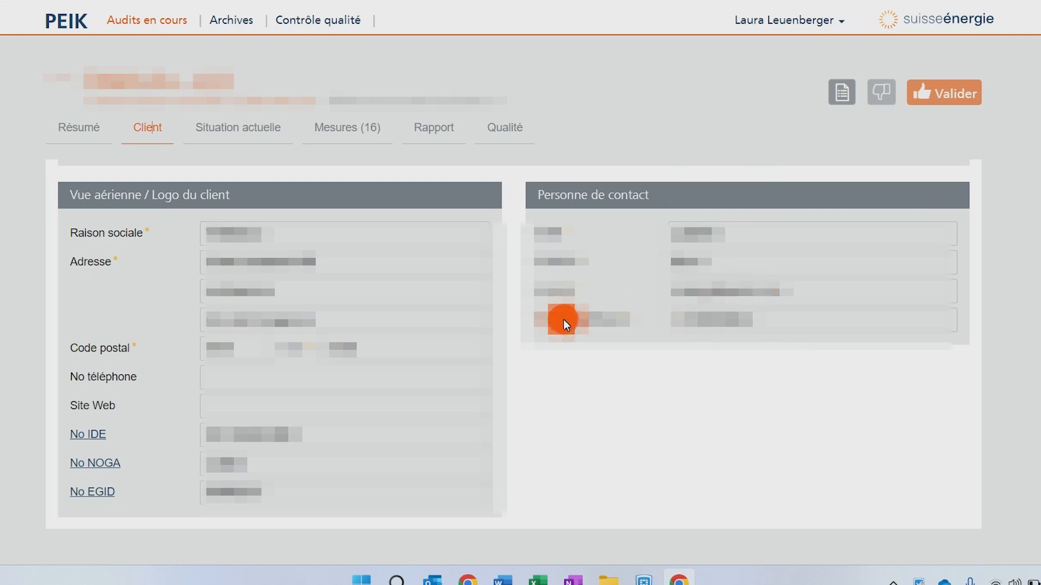
- Review the Situation actuelle section: site and activity descriptions, the four energy agents and the photos
left_click(204, 124)
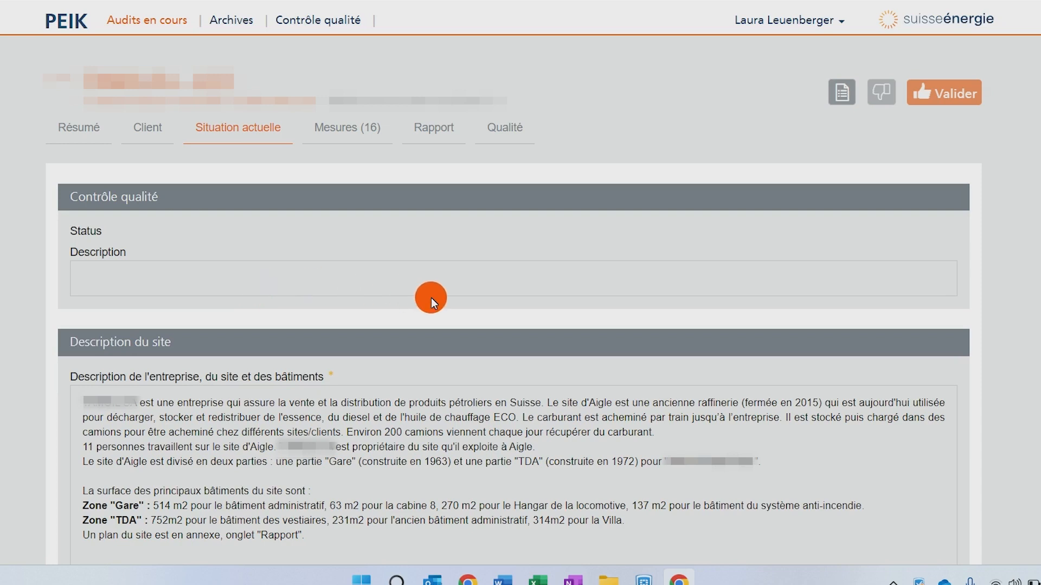
scroll(435, 297, "down", 3)
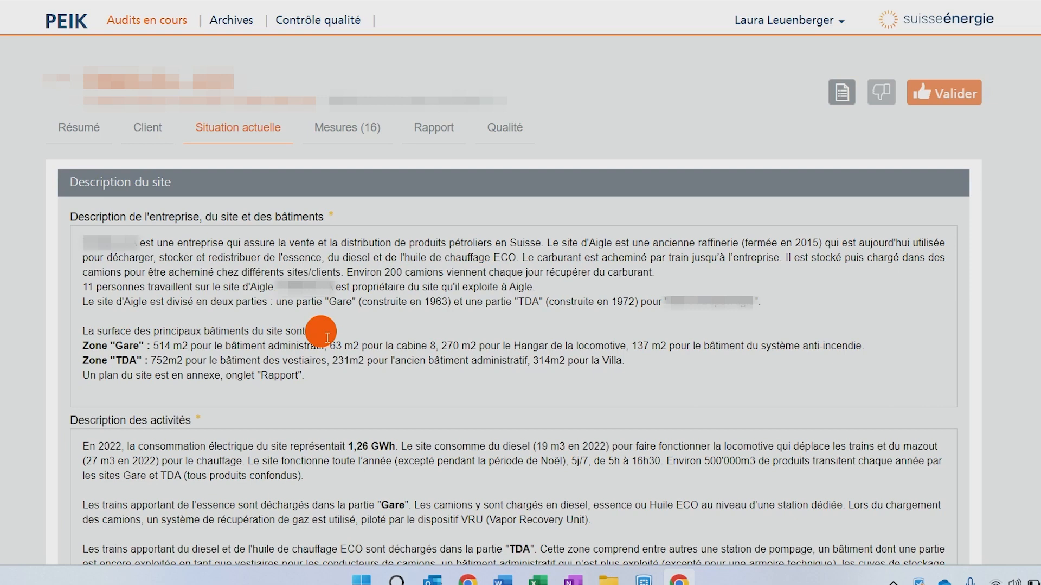
scroll(327, 337, "down", 3)
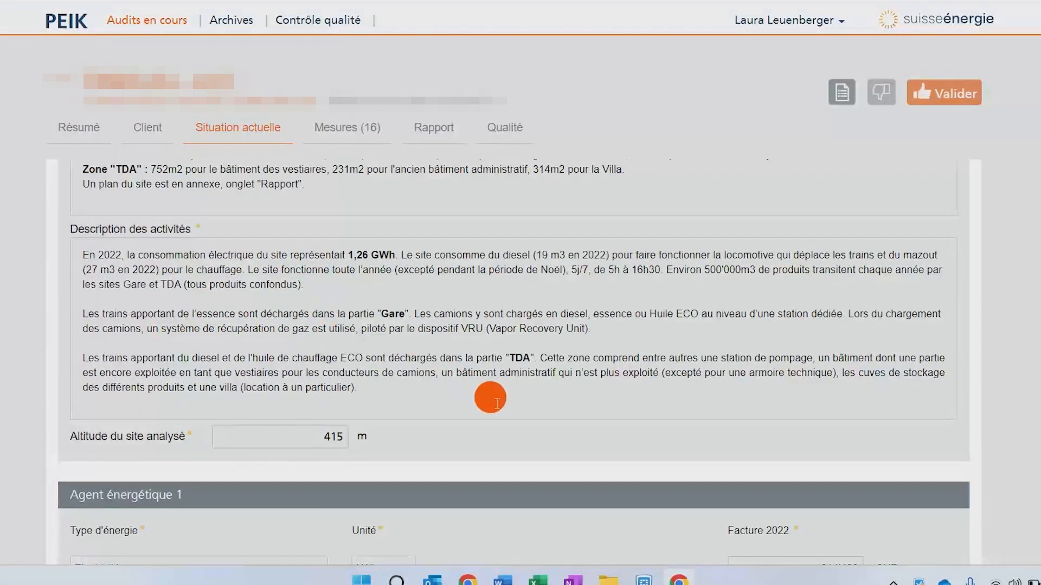
scroll(490, 398, "down", 4)
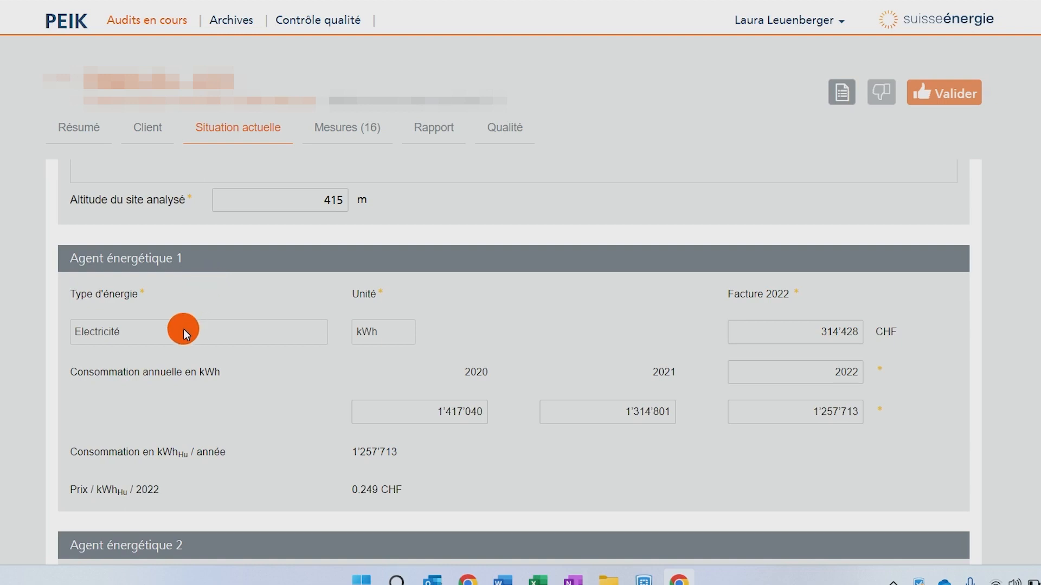
scroll(144, 340, "down", 4)
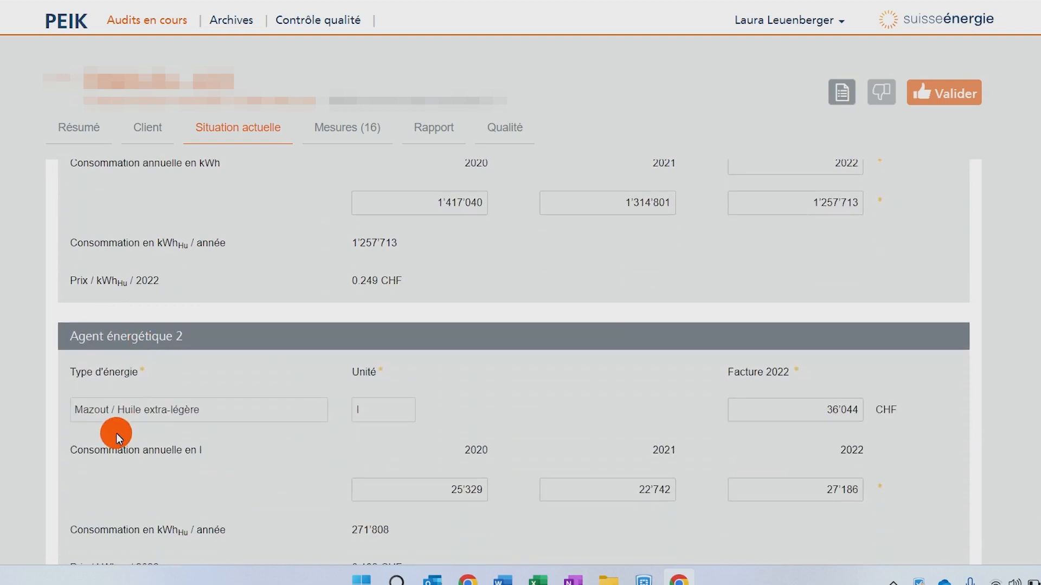
scroll(195, 436, "down", 5)
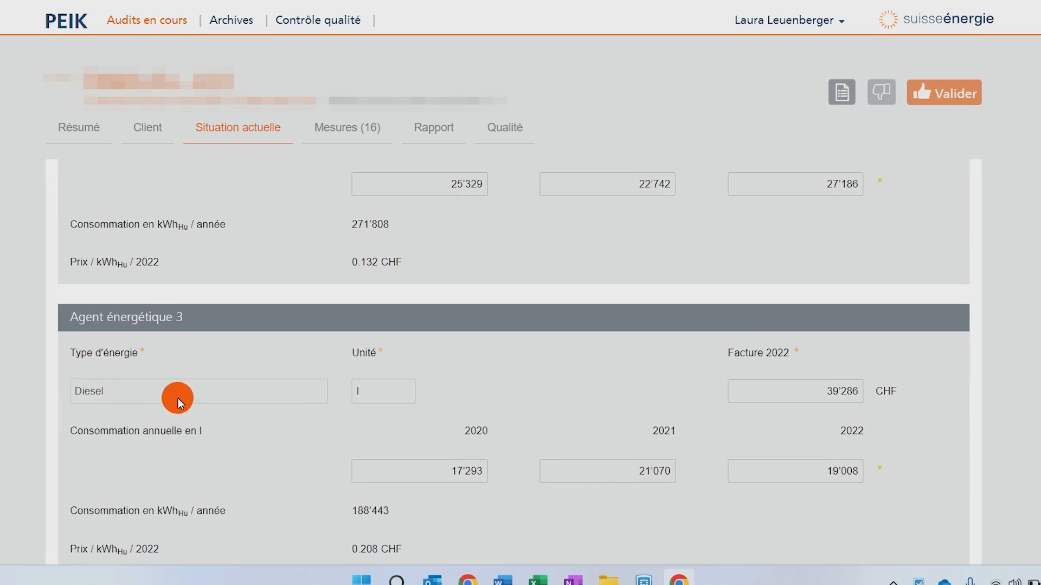
scroll(178, 398, "down", 6)
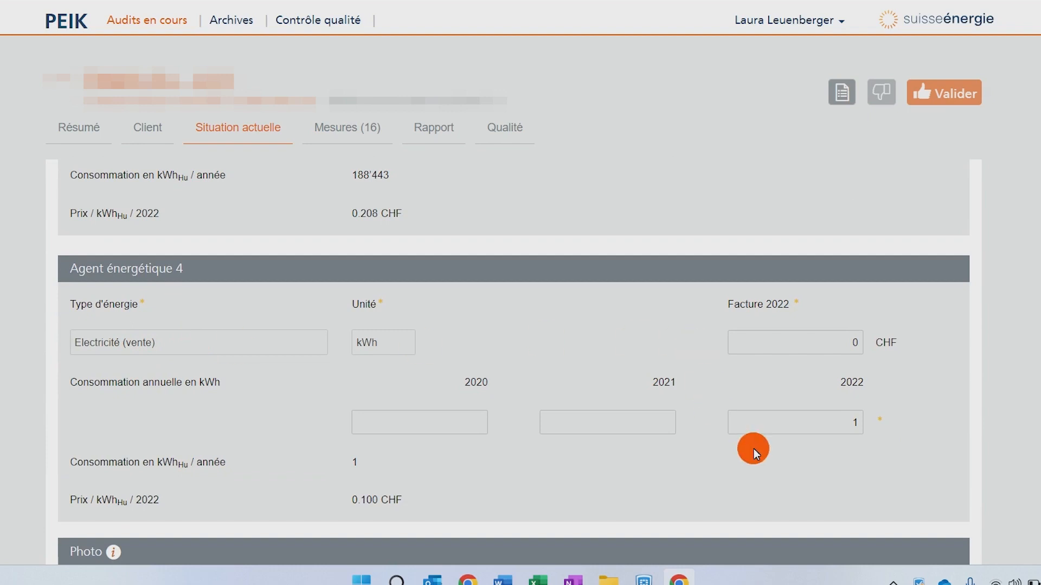
scroll(800, 240, "up", 4)
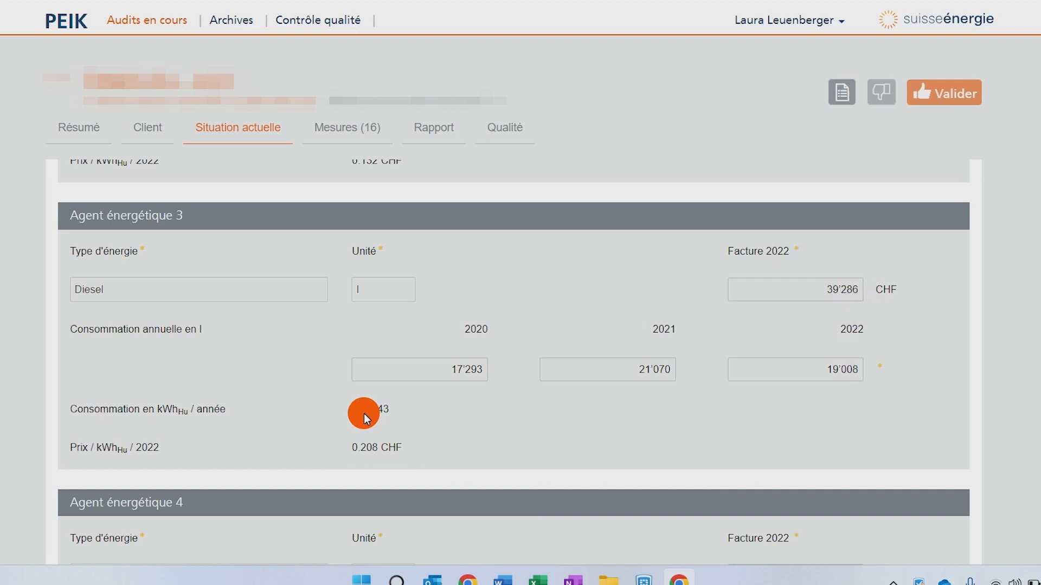
scroll(313, 413, "down", 9)
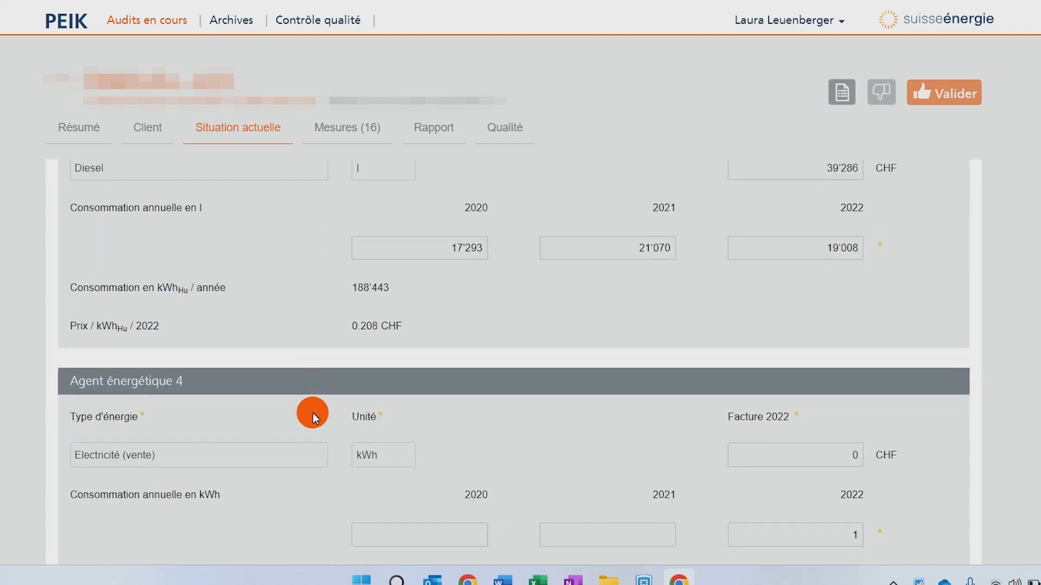
scroll(313, 413, "down", 3)
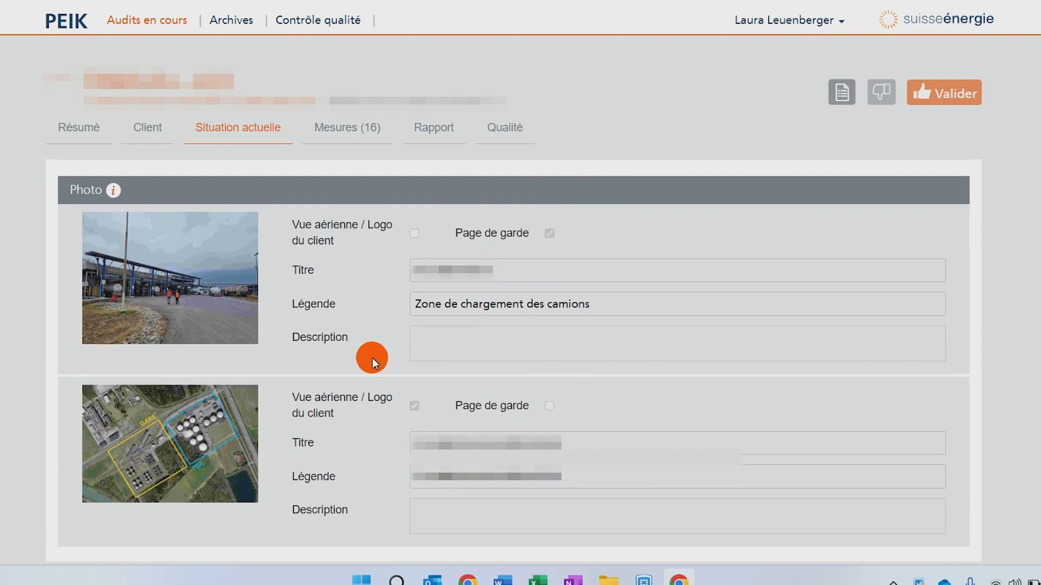
scroll(392, 440, "down", 1)
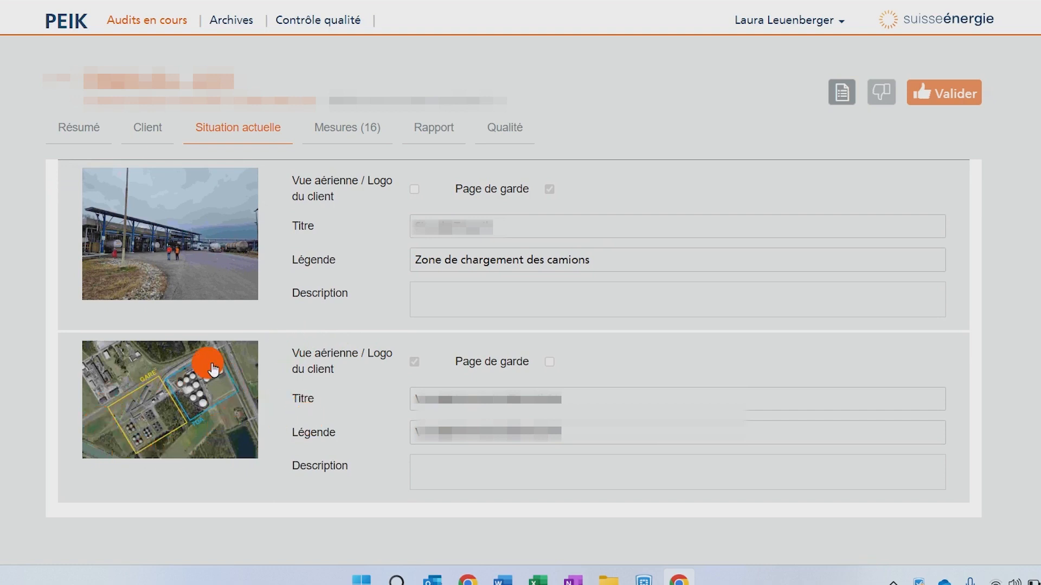
- Open the Mesures section and select the measure Diminuer le chauffage dans les locaux techniques
left_click(348, 131)
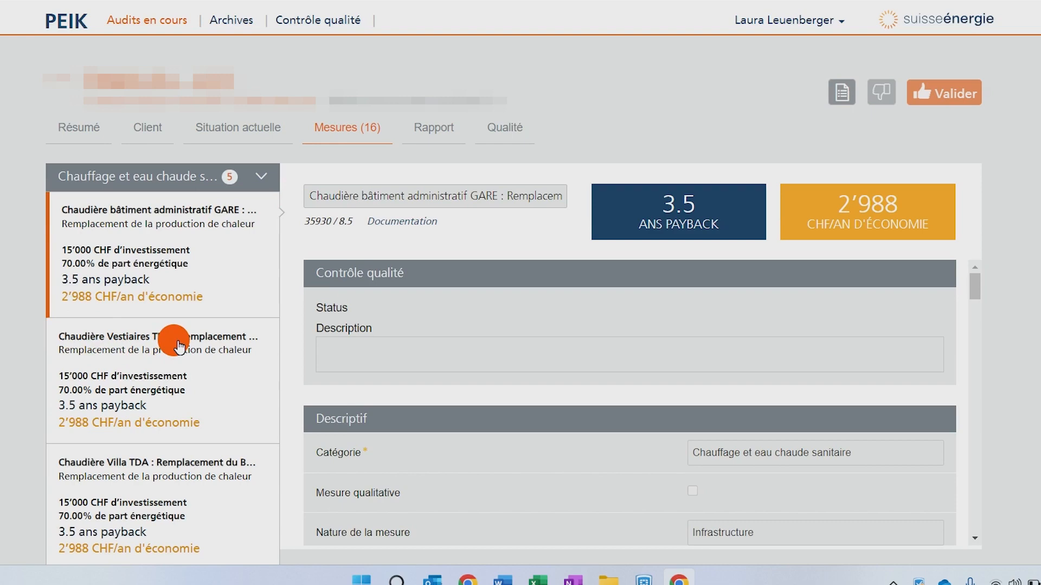
scroll(173, 342, "down", 3)
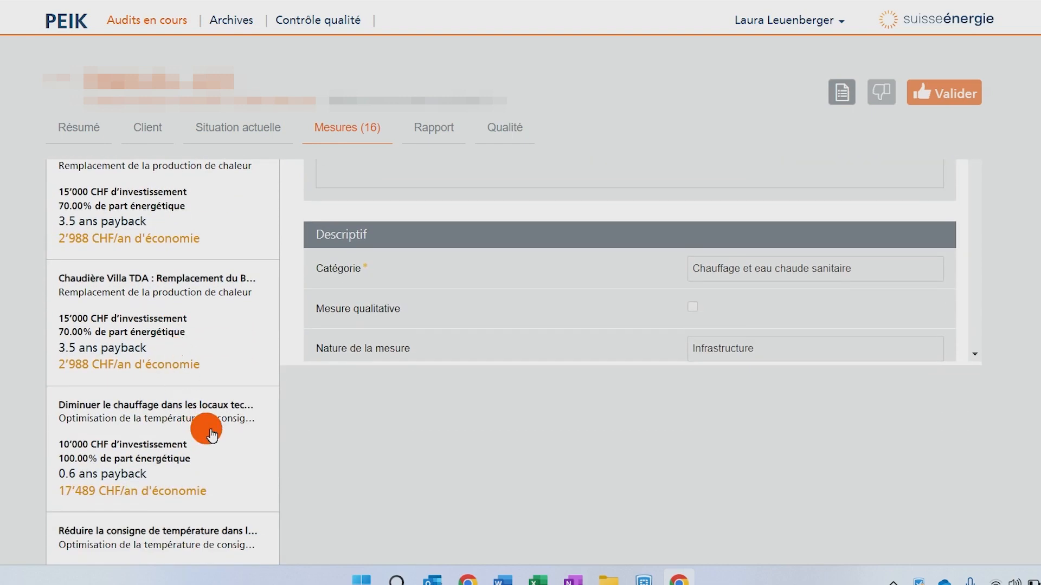
left_click(211, 434)
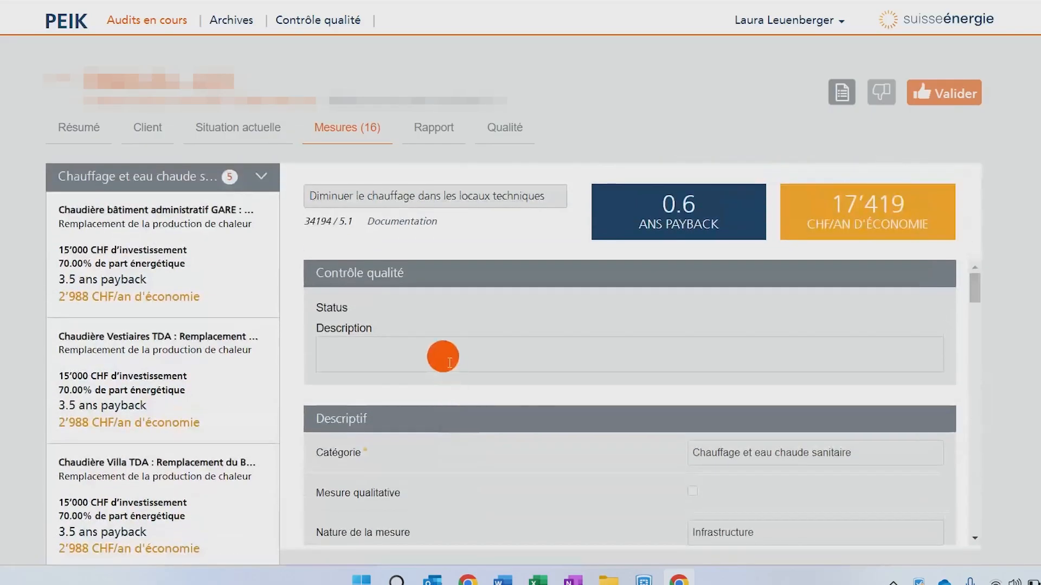
- Scroll through the measure's description, observation, action, calculation hypotheses and list of energy agents
scroll(443, 357, "down", 3)
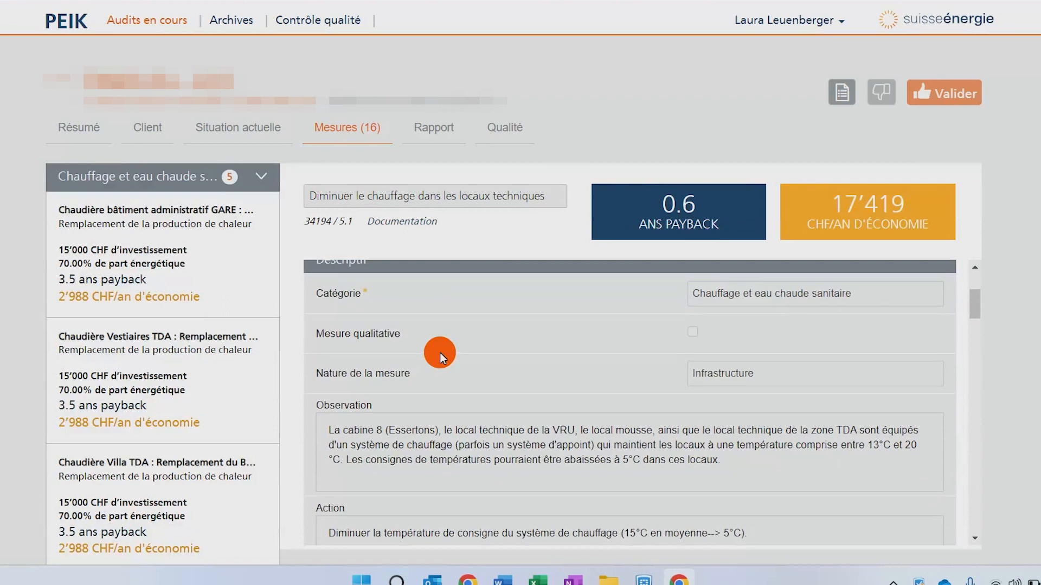
scroll(441, 352, "up", 1)
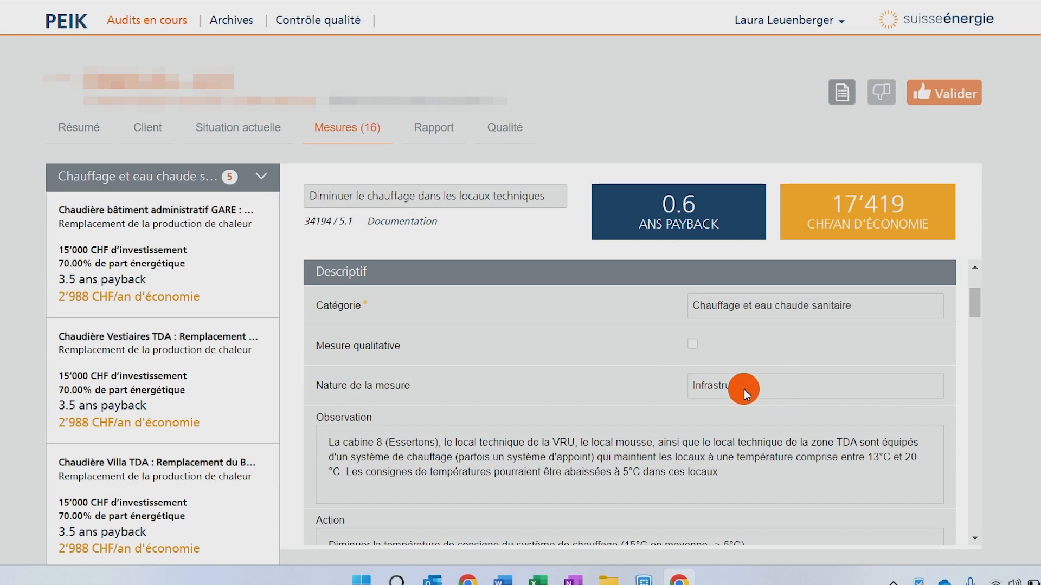
scroll(744, 389, "down", 2)
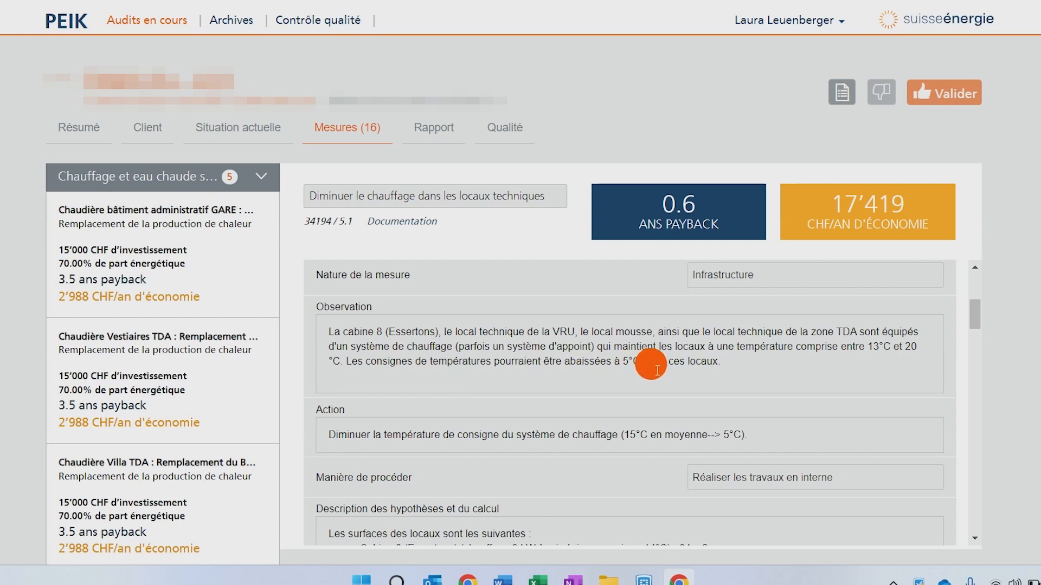
scroll(523, 339, "down", 2)
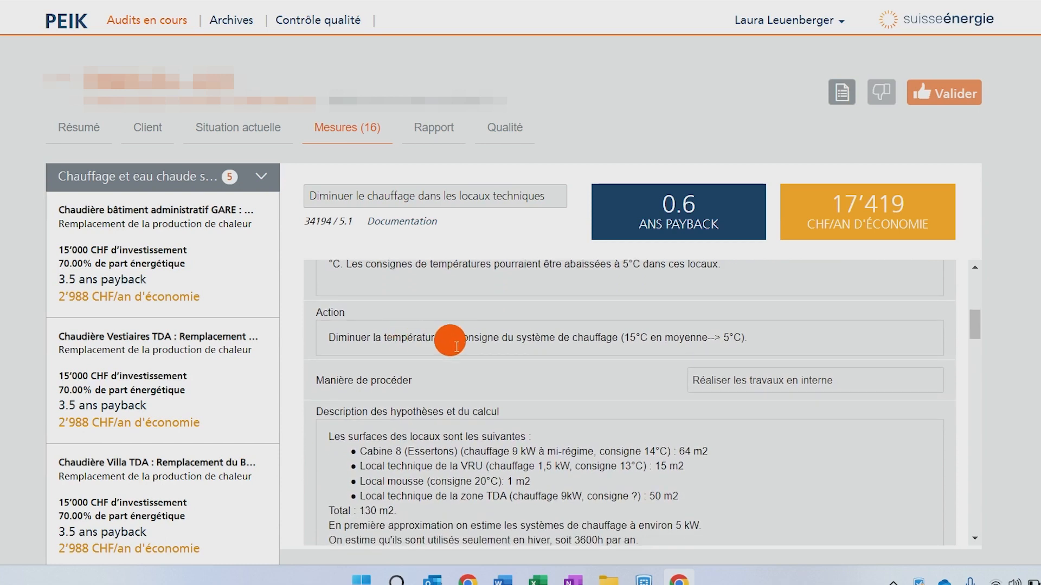
scroll(579, 360, "down", 2)
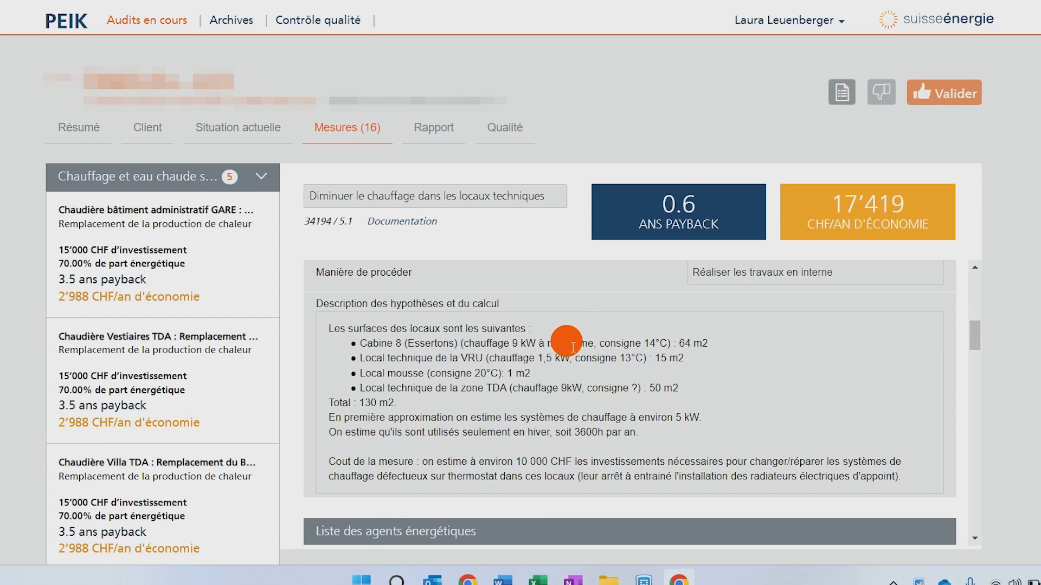
scroll(733, 373, "down", 4)
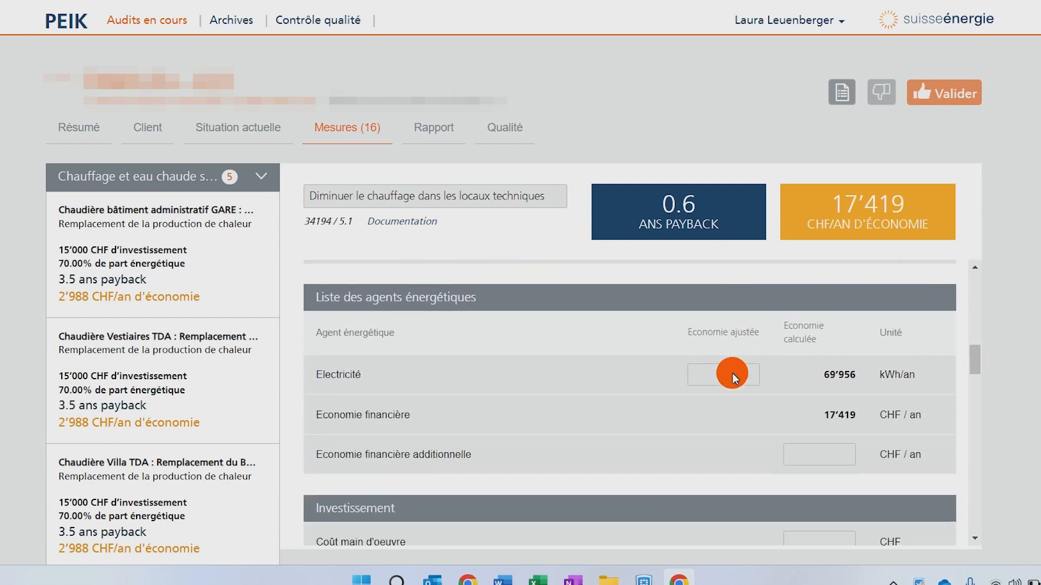
scroll(535, 488, "down", 1)
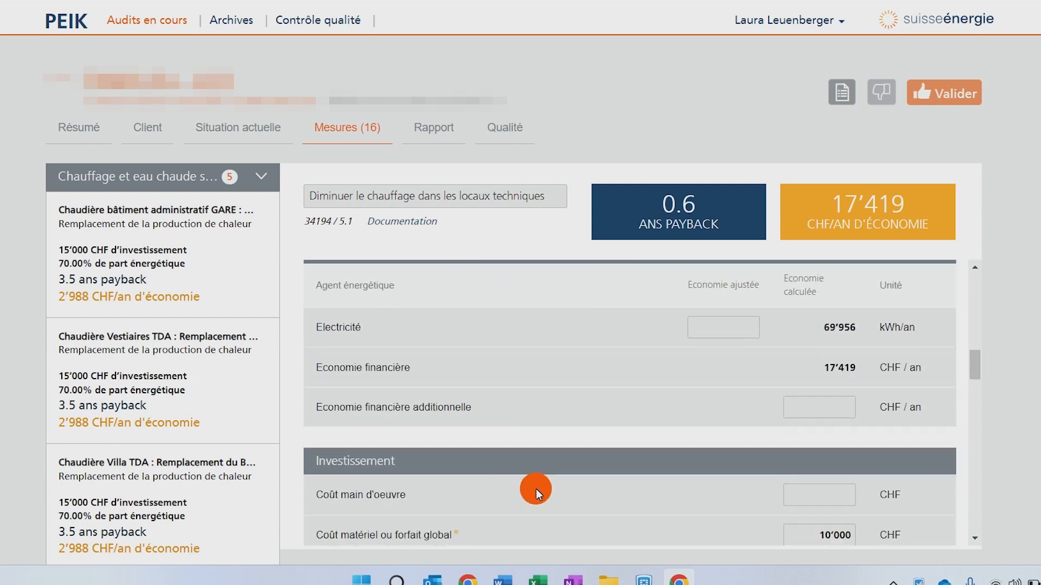
scroll(803, 435, "down", 4)
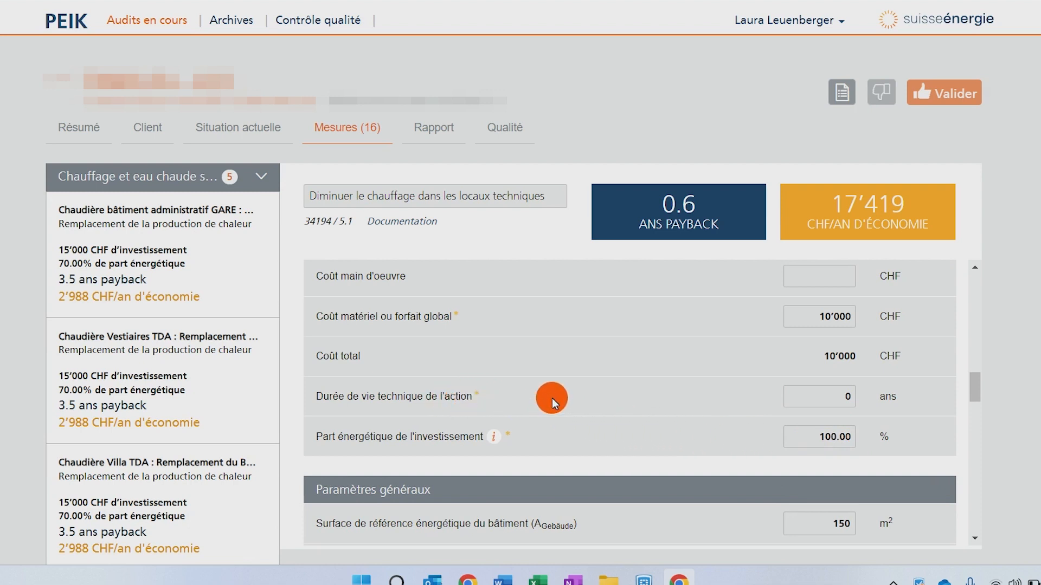
- Review the measure's investment, general parameters, existing and improved base data, and photos
scroll(551, 399, "down", 2)
scroll(552, 398, "down", 2)
scroll(552, 397, "down", 2)
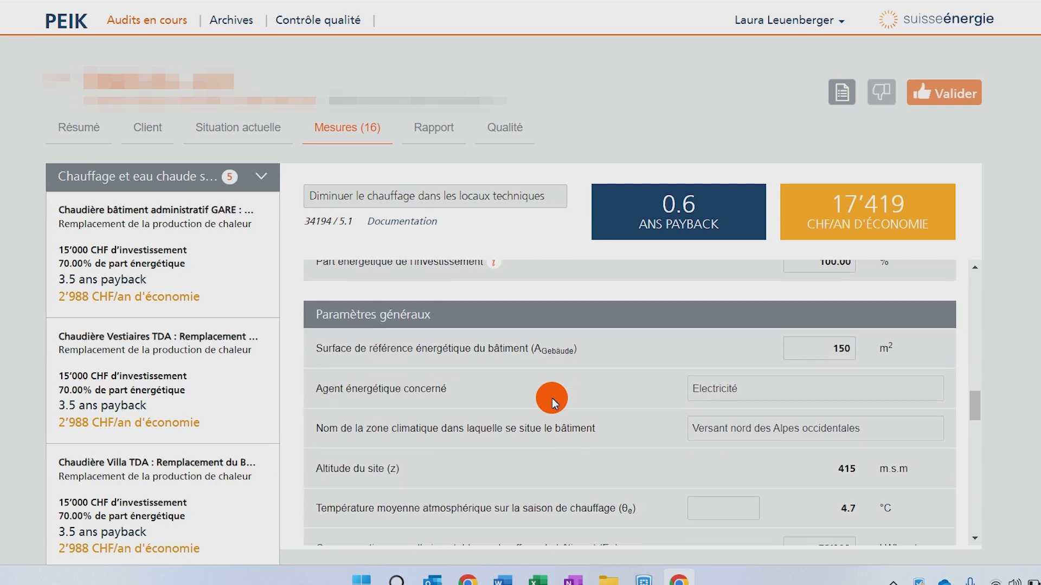
scroll(552, 398, "down", 4)
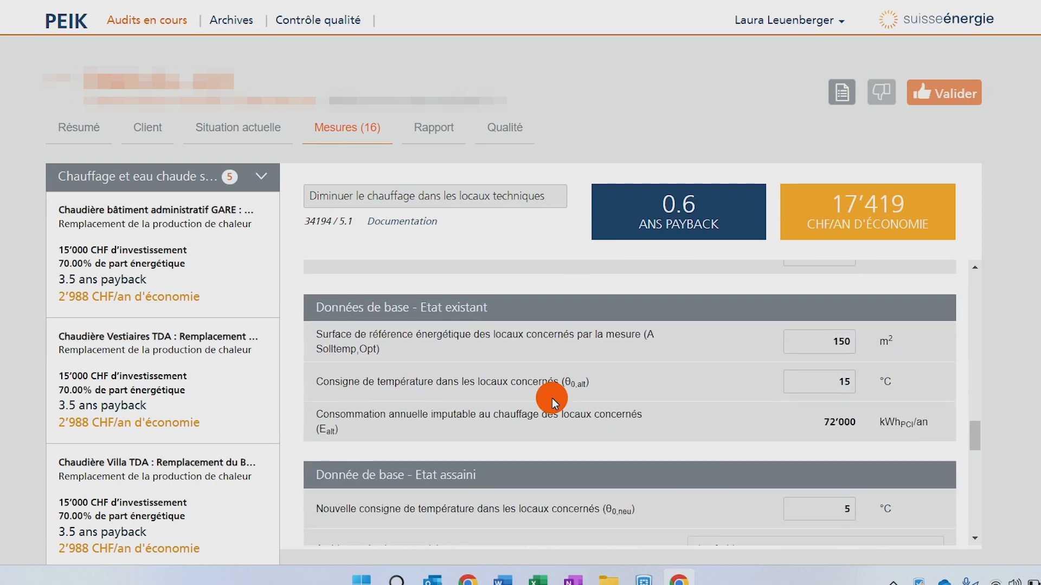
scroll(619, 424, "down", 2)
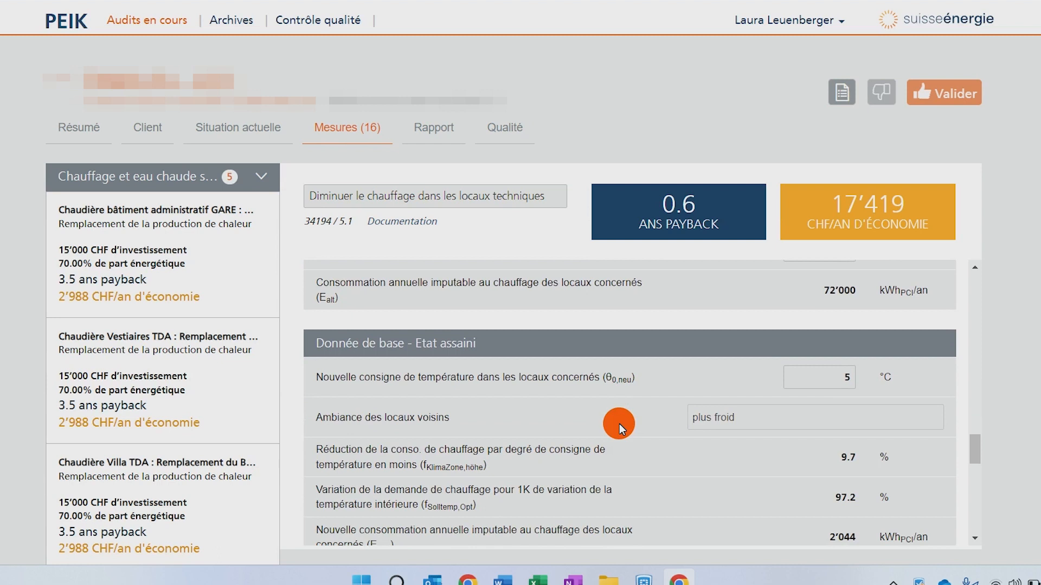
scroll(619, 424, "down", 4)
scroll(619, 424, "down", 3)
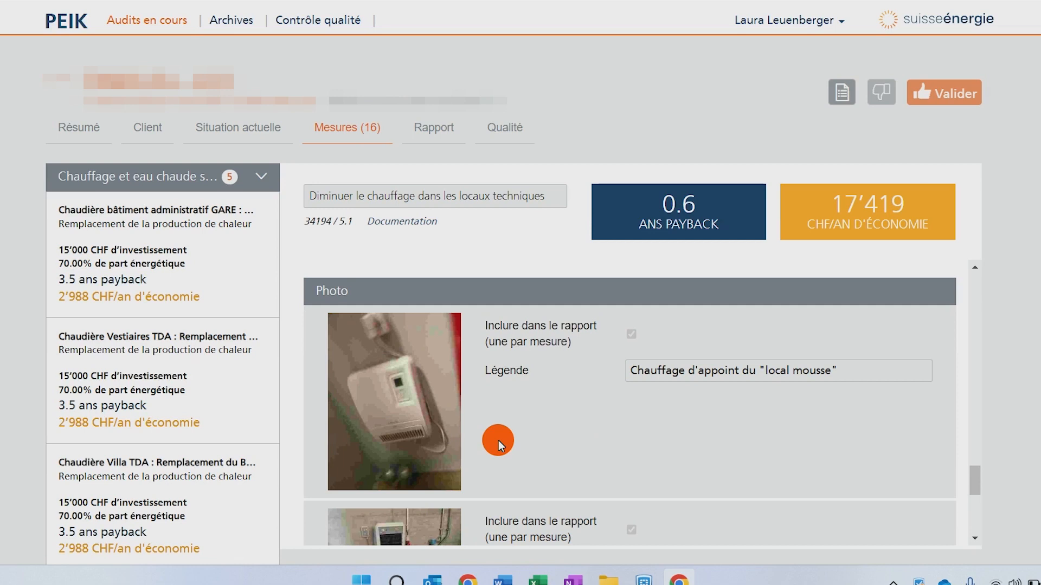
scroll(499, 441, "down", 5)
scroll(496, 379, "up", 10)
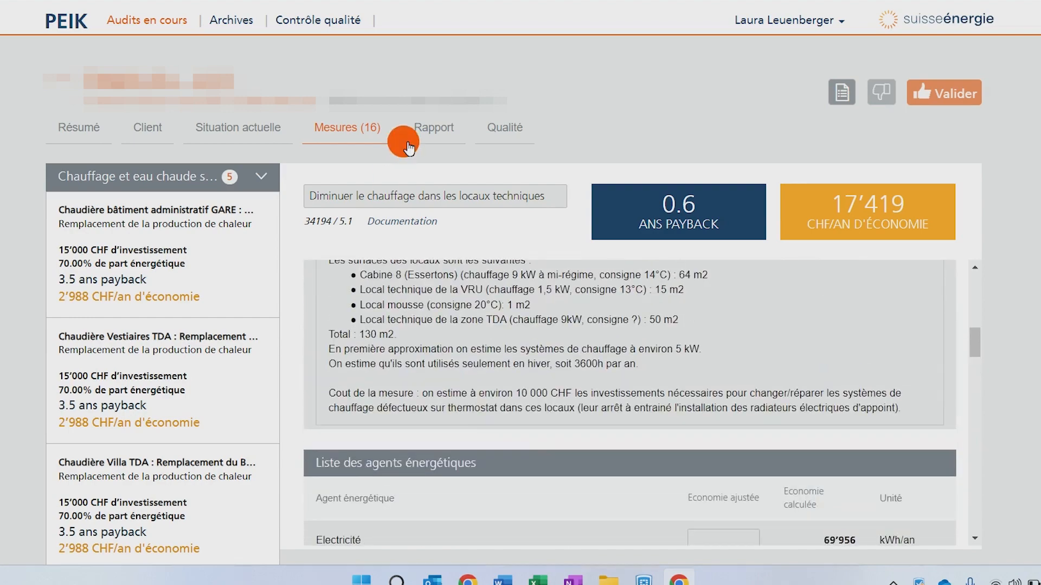
- Open the Rapport section and read the conclusions, recommendations, subsidies and state of installations
left_click(439, 136)
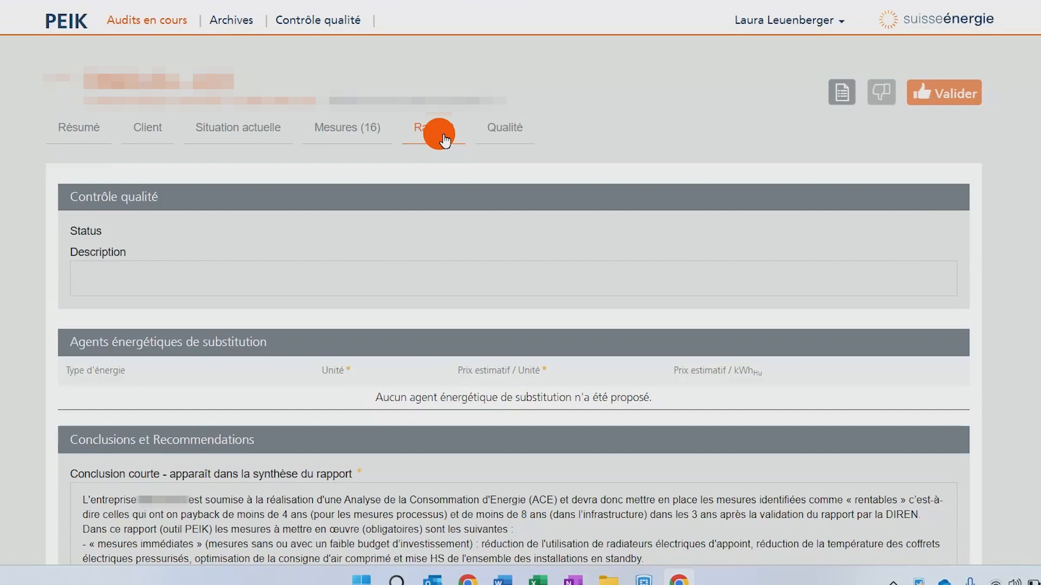
scroll(477, 314, "down", 5)
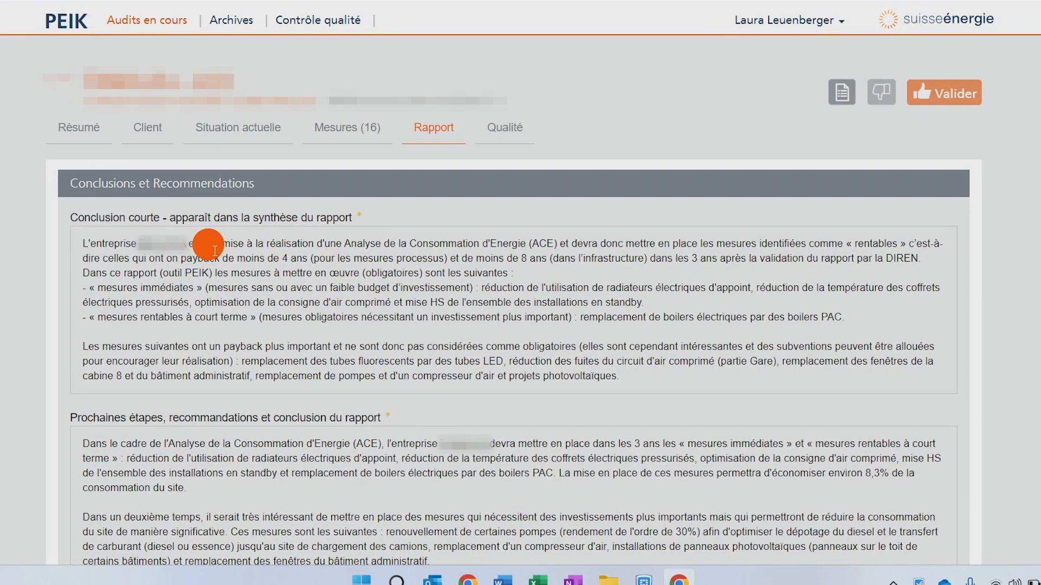
scroll(214, 250, "down", 4)
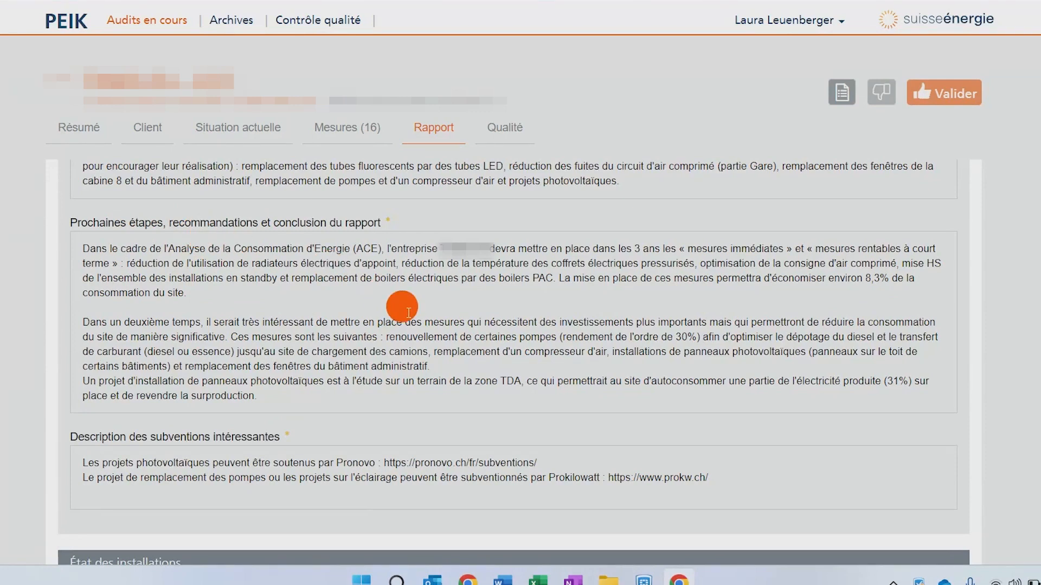
scroll(579, 329, "down", 2)
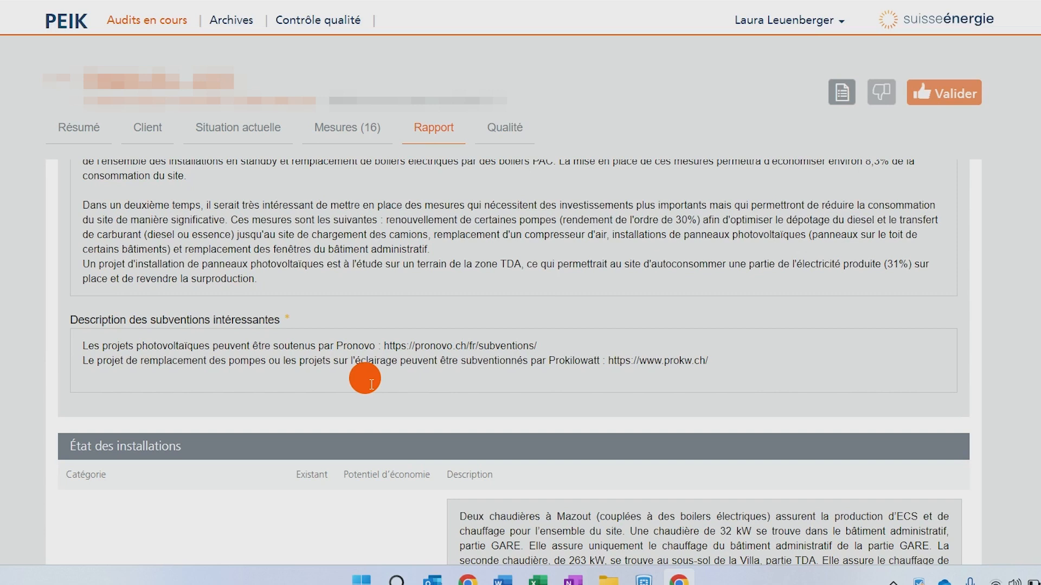
scroll(415, 355, "down", 4)
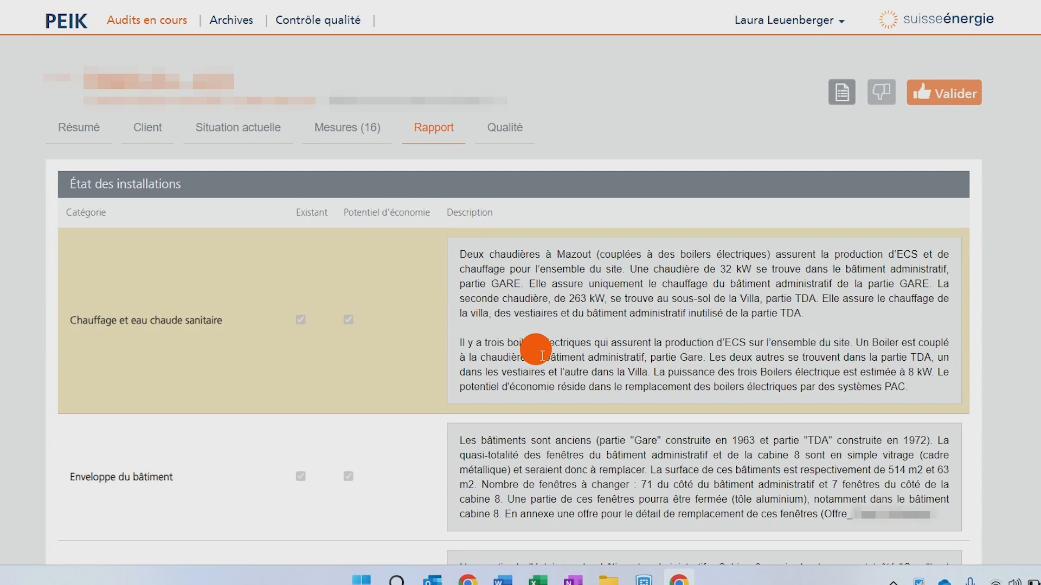
scroll(705, 346, "down", 3)
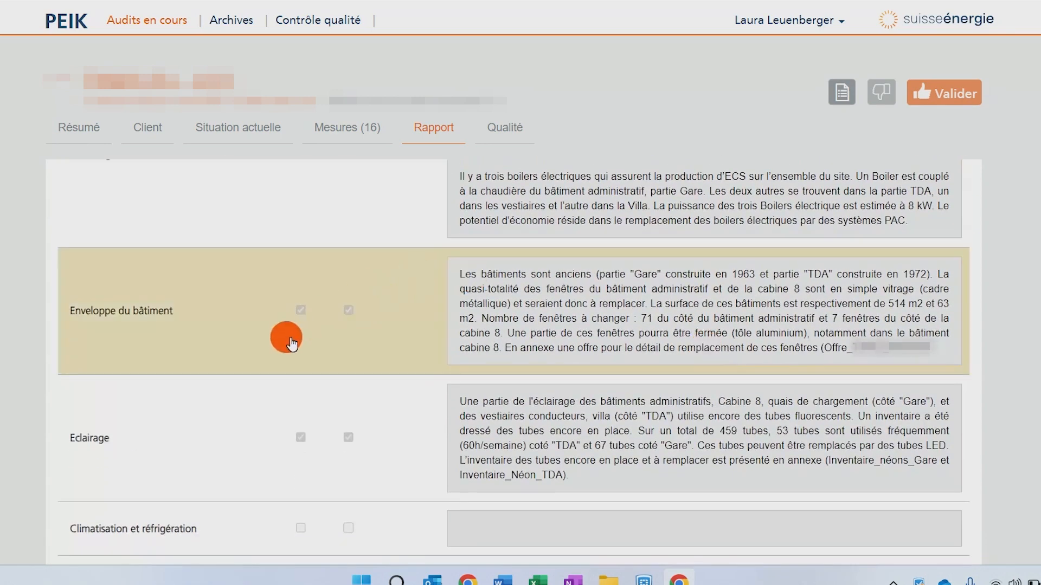
scroll(388, 382, "down", 2)
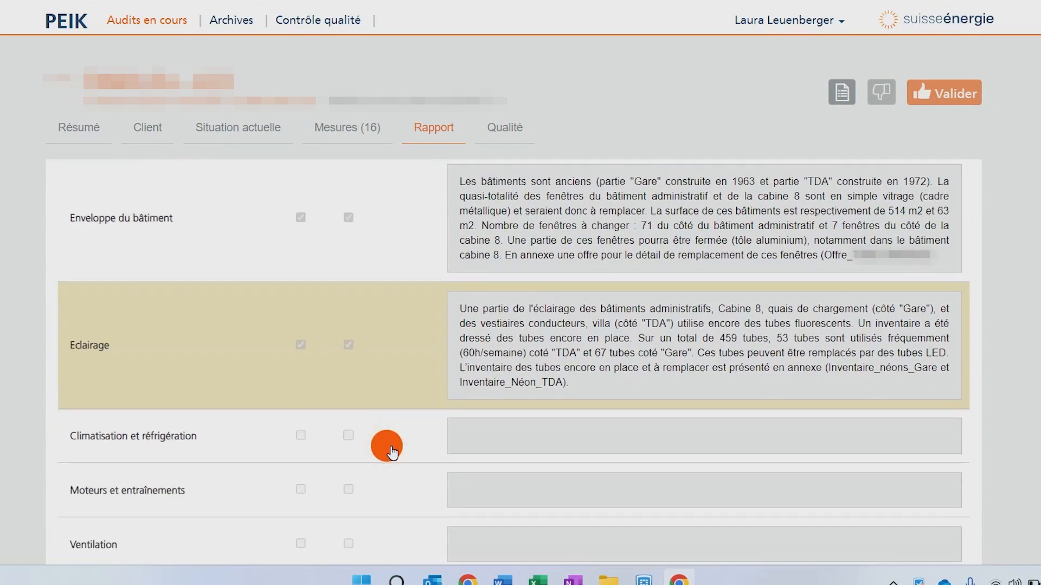
scroll(391, 450, "down", 1)
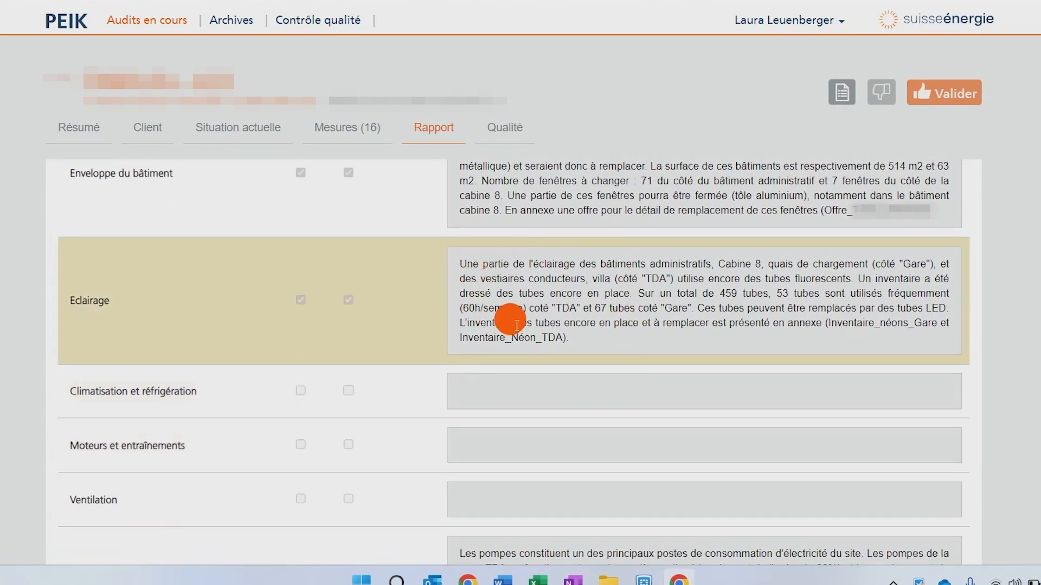
scroll(670, 339, "down", 10)
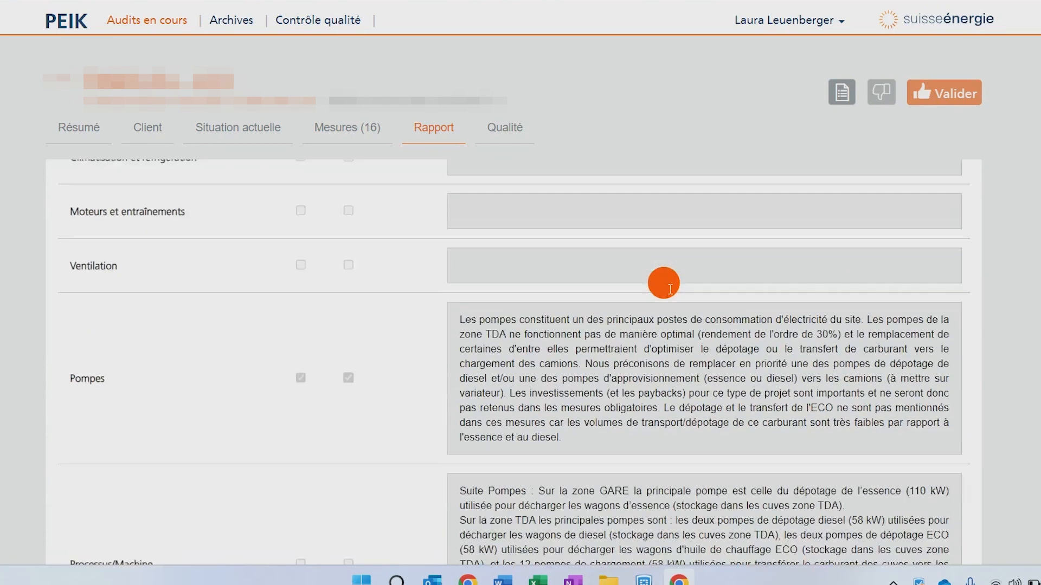
scroll(670, 289, "down", 10)
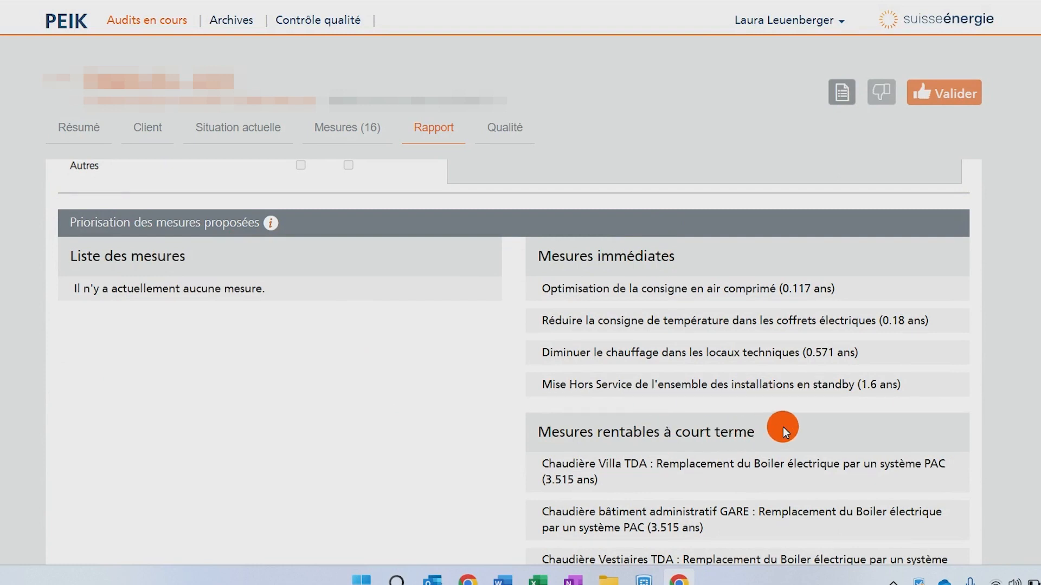
- Review the prioritisation of proposed measures and the list of supplementary PDF annexes
scroll(783, 428, "down", 4)
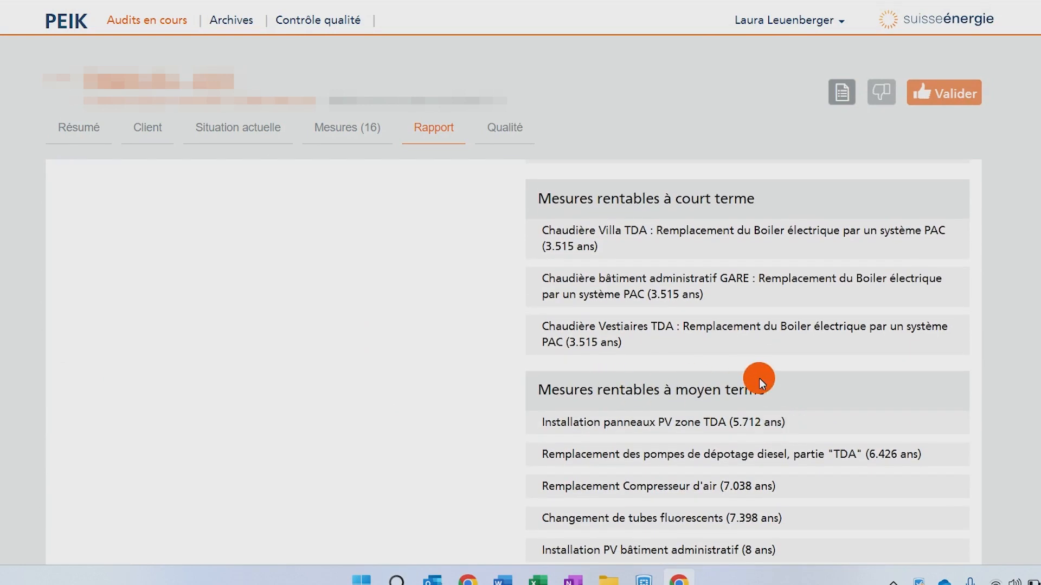
scroll(759, 379, "up", 3)
scroll(759, 378, "up", 1)
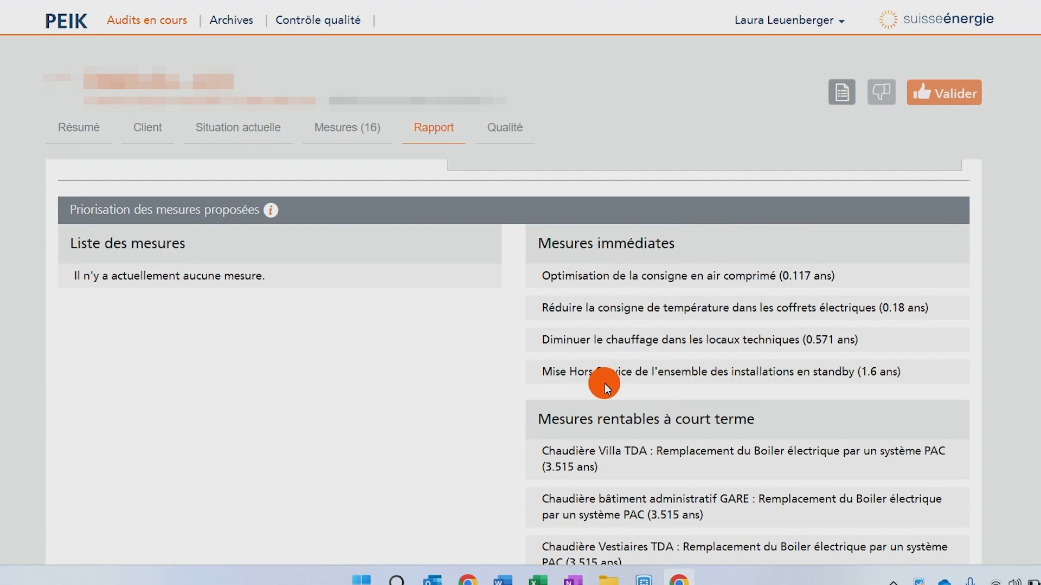
scroll(605, 383, "down", 3)
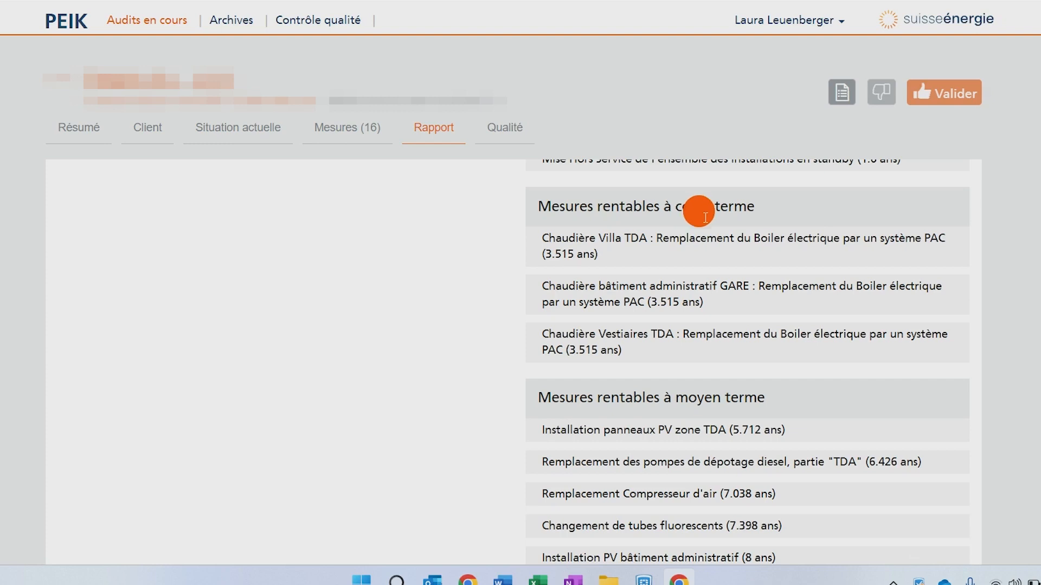
scroll(869, 312, "down", 4)
scroll(870, 309, "up", 1)
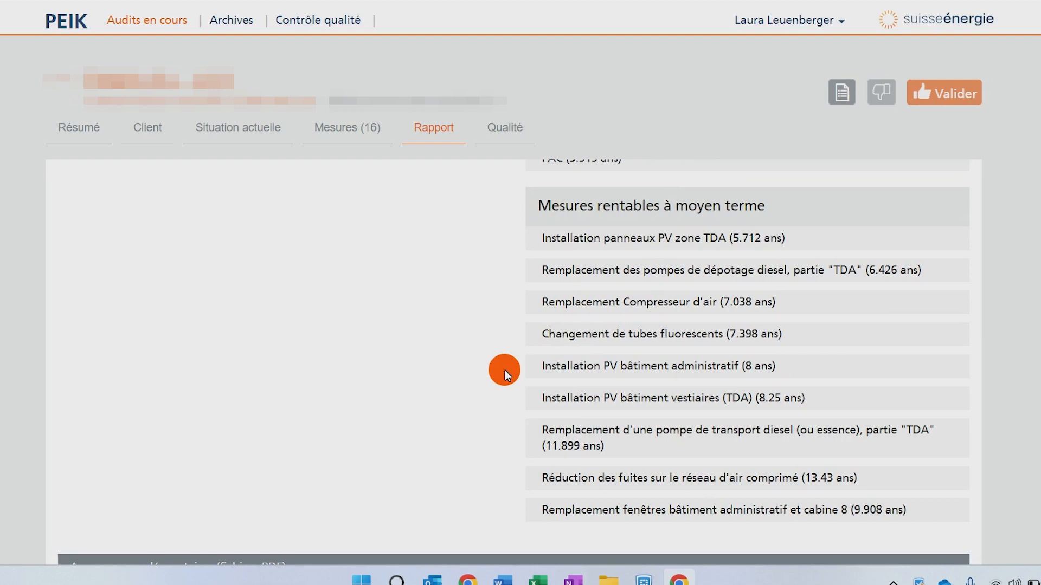
scroll(505, 369, "down", 2)
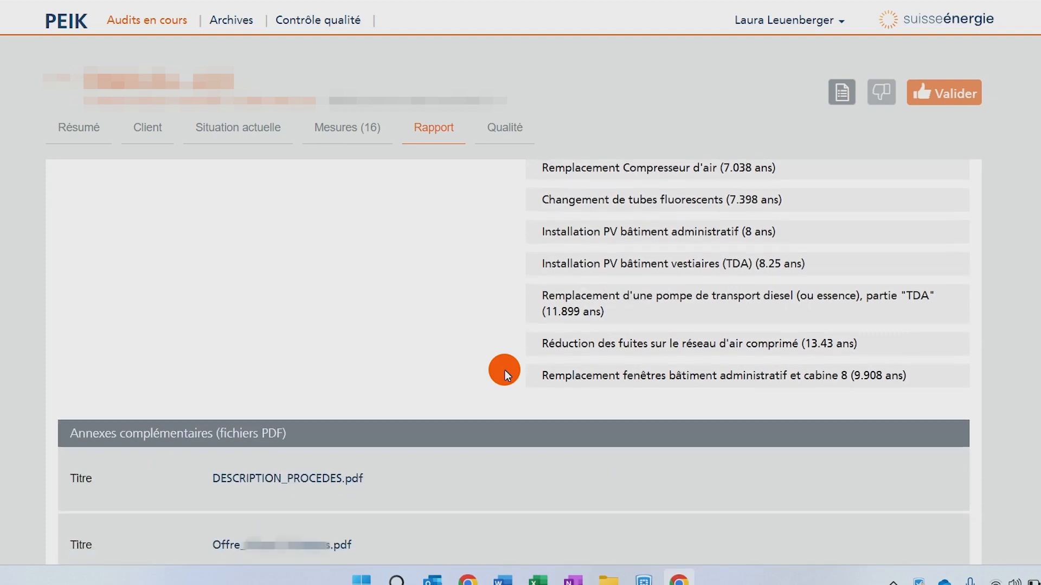
scroll(504, 371, "down", 3)
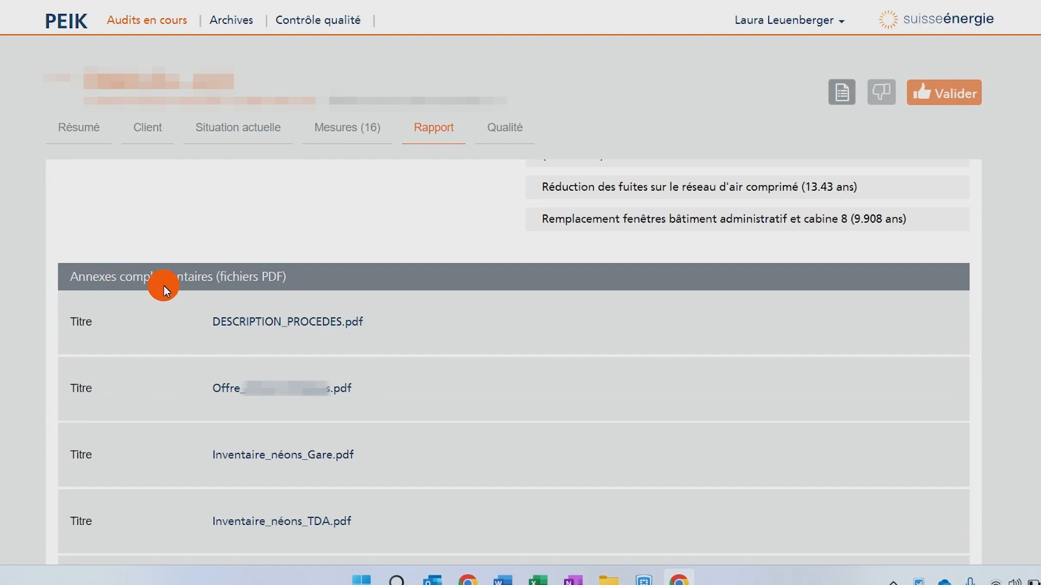
scroll(109, 408, "down", 3)
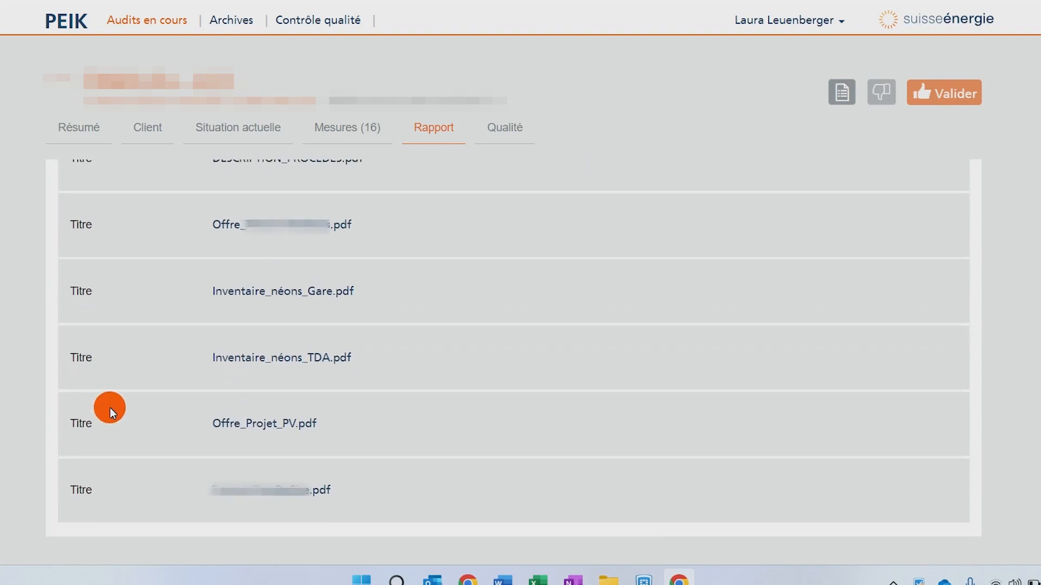
- Open the Qualité section of the completed audit
scroll(110, 408, "up", 1)
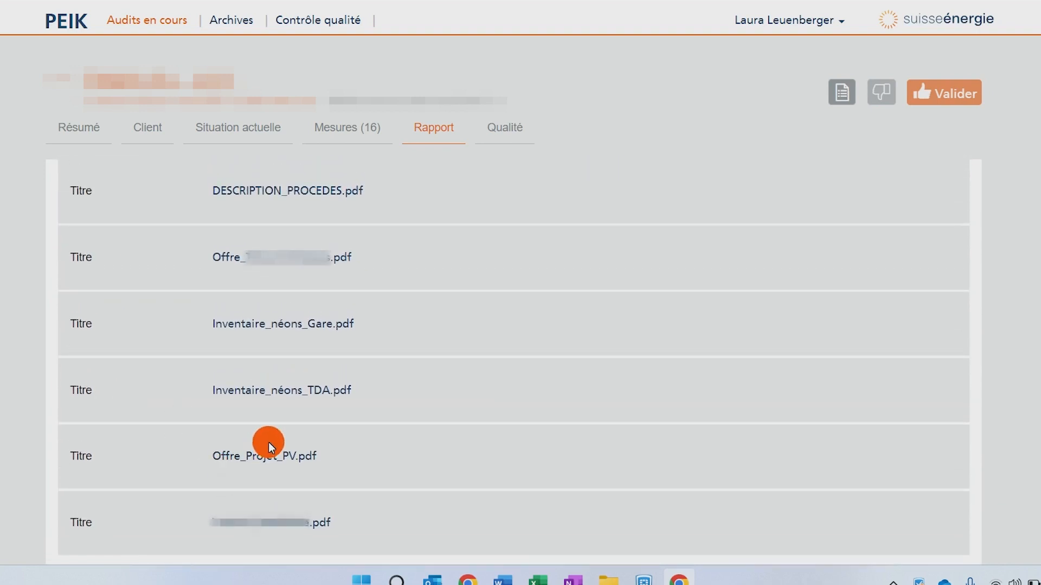
scroll(563, 206, "up", 5)
left_click(487, 135)
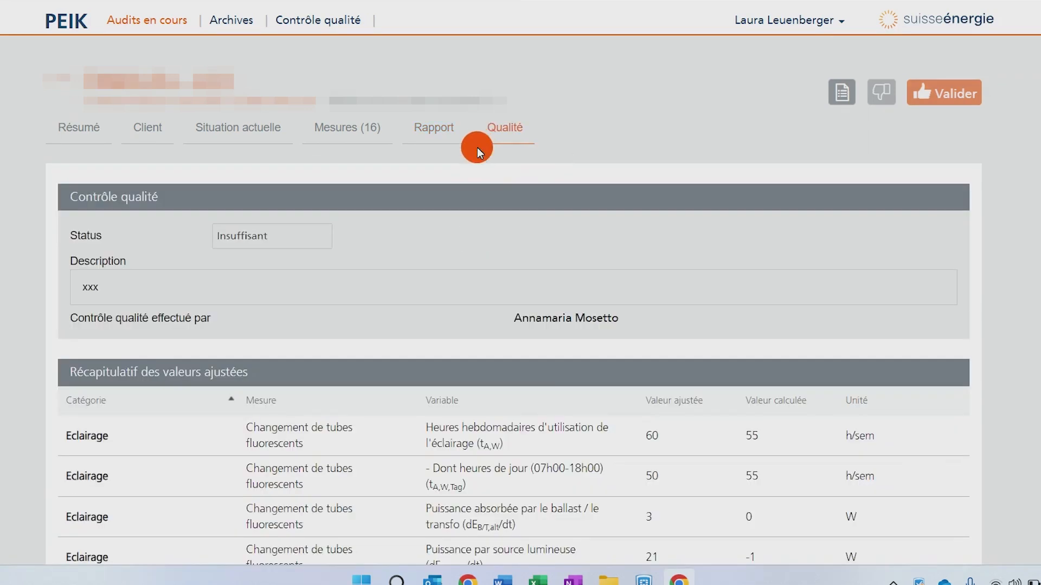